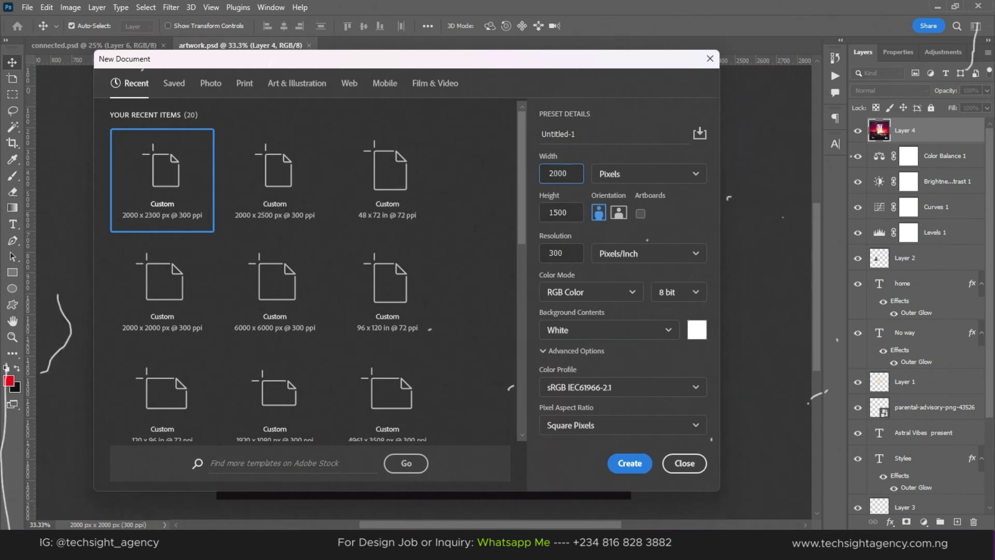
- Create a new 2000 x 2000 pixel RGB document at 300 pixels/inch with a white background
{"action": "key", "text": "Tab"}
{"action": "key", "text": "Tab"}
{"action": "type", "text": "200"}
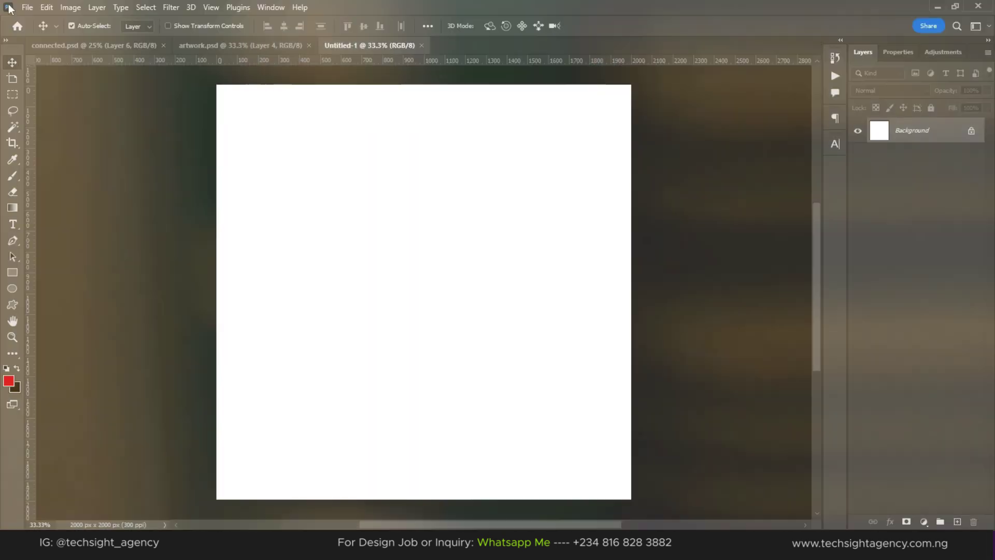
- Place the image of the astronaut sitting on the car into the document as an embedded object
{"action": "left_click", "coordinate": [27, 7]}
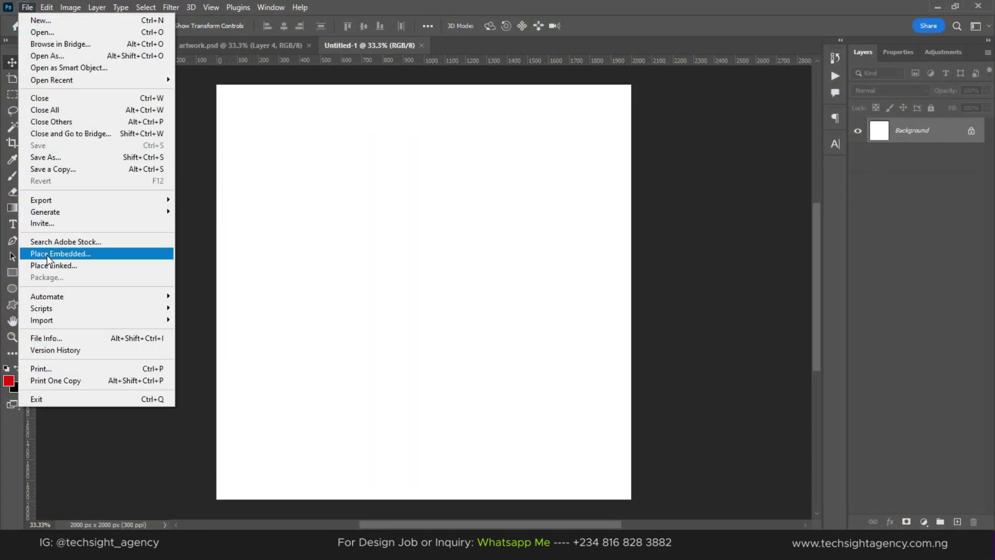
{"action": "left_click", "coordinate": [47, 255]}
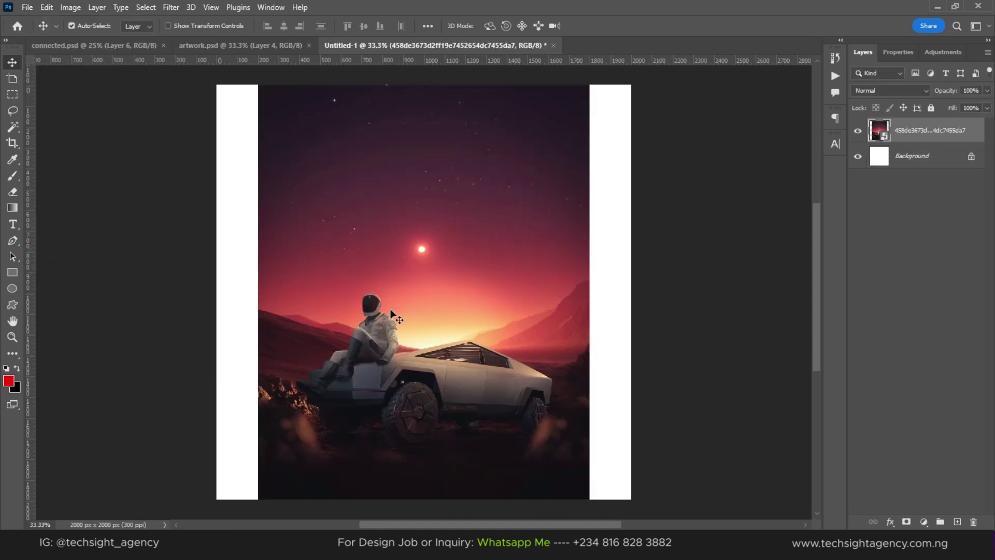
{"action": "mouse_move", "coordinate": [391, 302]}
{"action": "left_mouse_down"}
{"action": "mouse_move", "coordinate": [392, 270]}
{"action": "mouse_move", "coordinate": [393, 310]}
{"action": "left_mouse_up"}
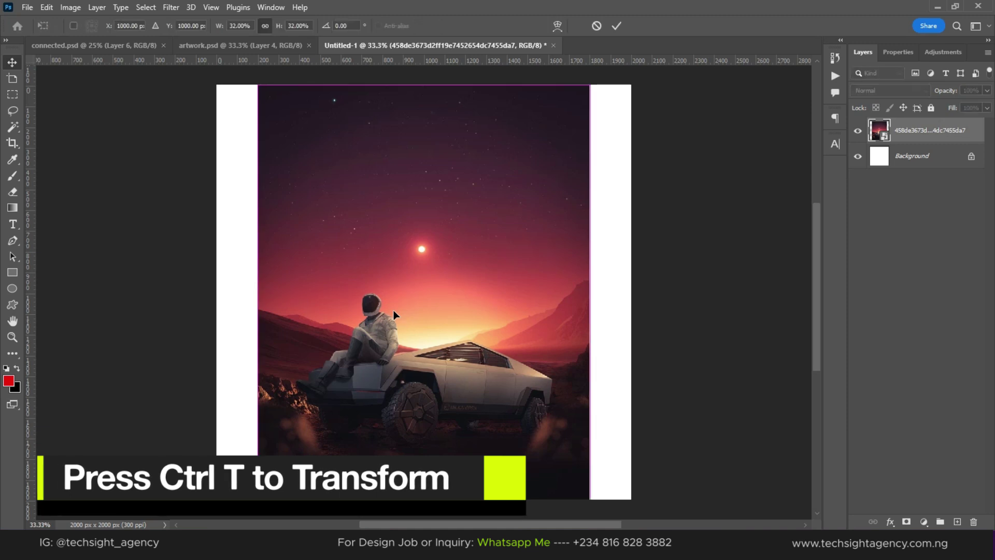
- Scale the astronaut image up proportionally until it covers the whole canvas and shift it slightly upward
{"action": "key", "text": "ctrl+t"}
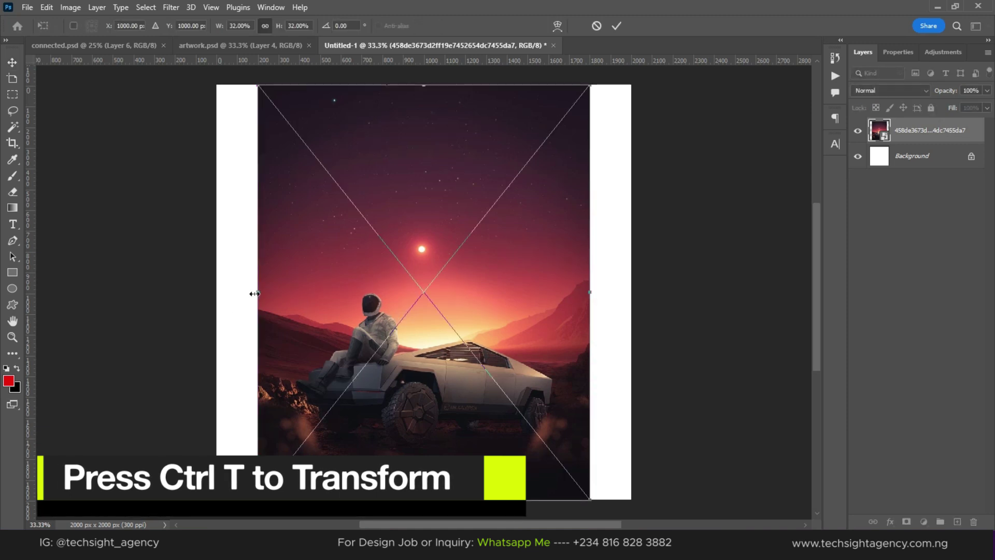
{"action": "left_click_drag", "start_coordinate": [255, 294], "coordinate": [199, 292]}
{"action": "left_click_drag", "start_coordinate": [590, 292], "coordinate": [662, 302]}
{"action": "left_click_drag", "start_coordinate": [516, 326], "coordinate": [512, 309]}
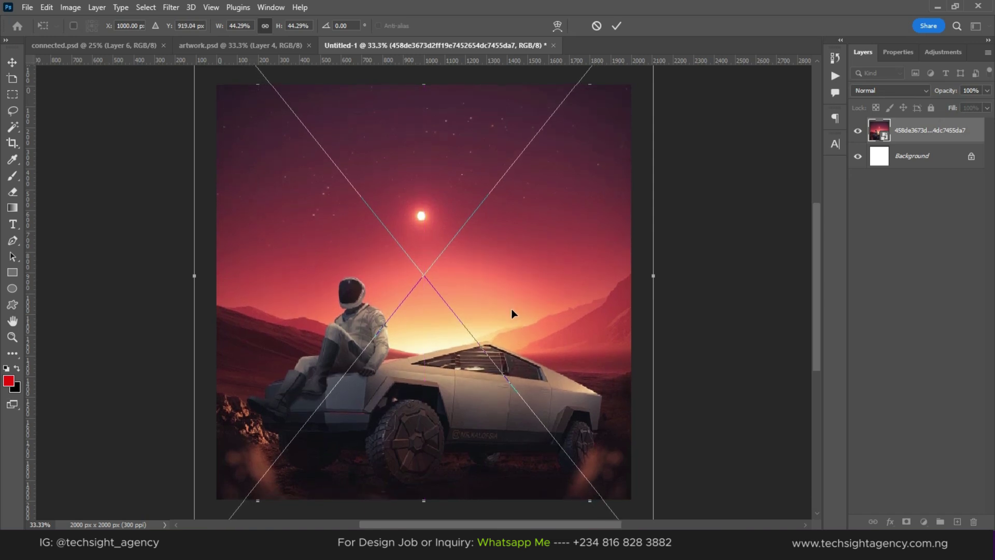
{"action": "key", "text": "Return"}
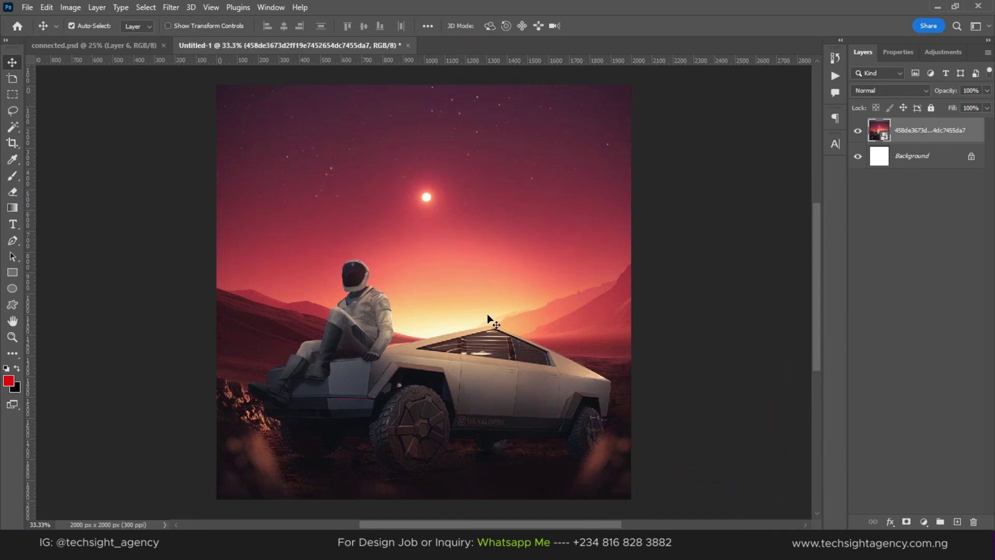
- Add a Curves adjustment with an S-shaped RGB curve, lowering the shadows and raising the highlights to input 195, output 207
{"action": "left_click", "coordinate": [945, 51]}
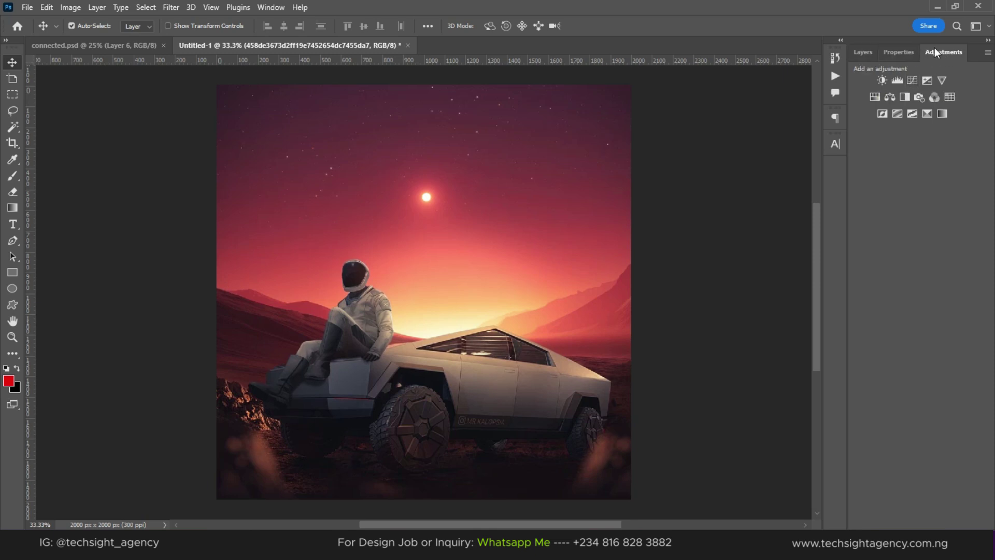
{"action": "left_click", "coordinate": [271, 8]}
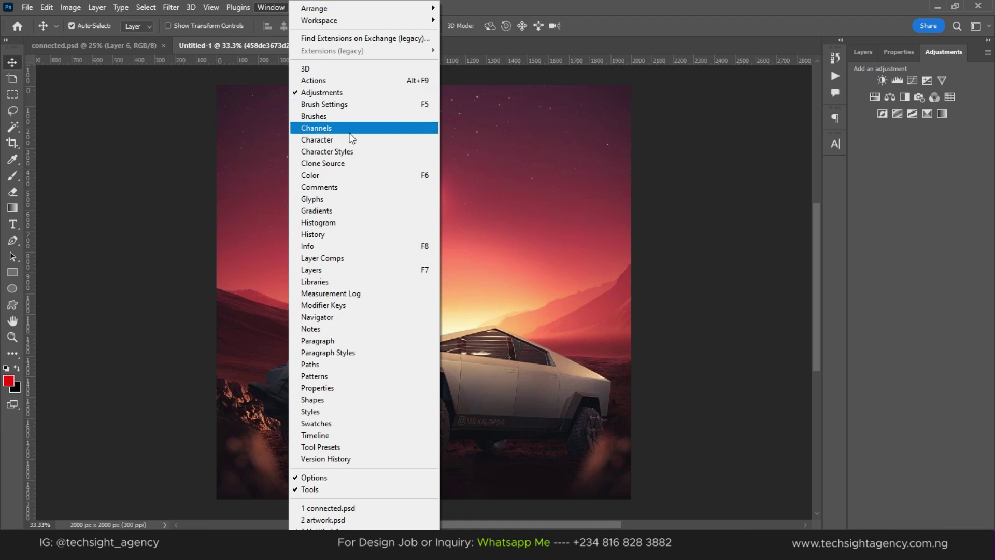
{"action": "left_click", "coordinate": [642, 70]}
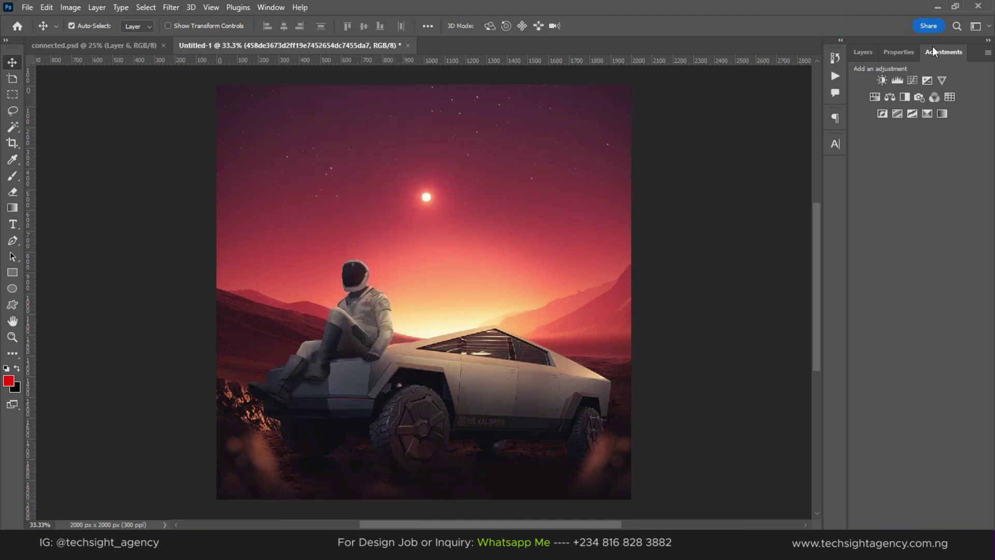
{"action": "left_click", "coordinate": [916, 78]}
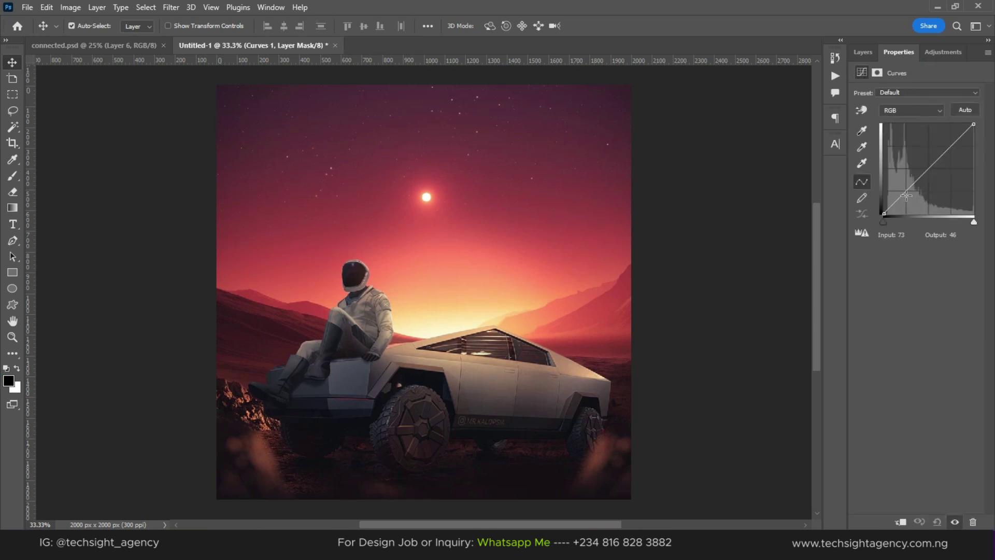
{"action": "left_click_drag", "start_coordinate": [906, 192], "coordinate": [911, 196]}
{"action": "left_click_drag", "start_coordinate": [955, 146], "coordinate": [953, 140]}
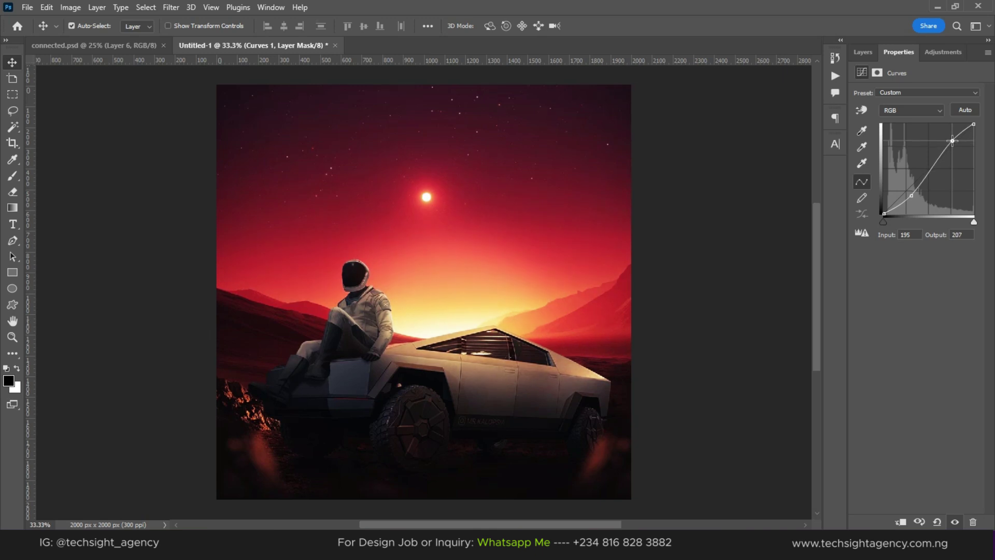
- Add a Color Balance adjustment with midtones at Cyan-Red +26, Magenta-Green -19 and a slight shift toward blue, and compare it with Curves
{"action": "left_click", "coordinate": [930, 52]}
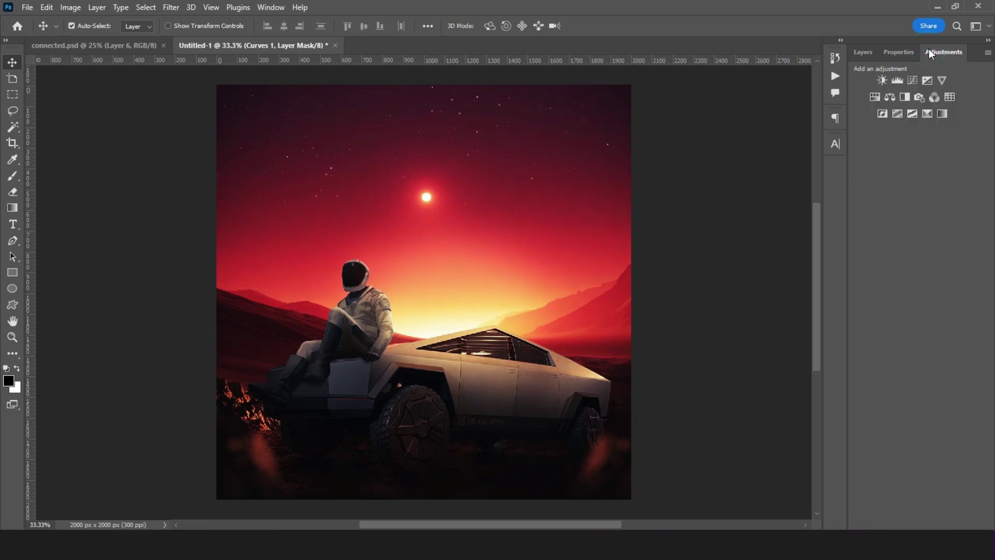
{"action": "left_click", "coordinate": [889, 98]}
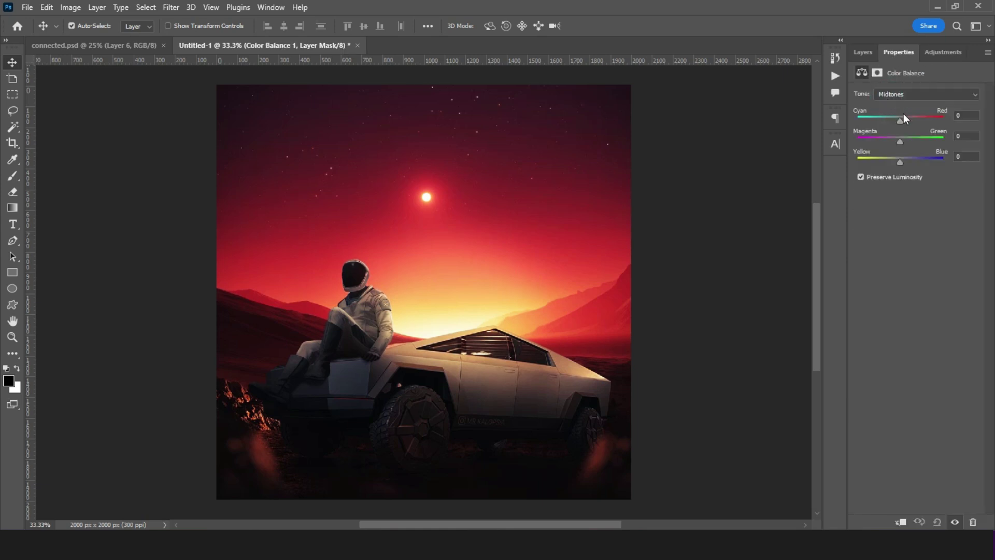
{"action": "left_click", "coordinate": [901, 120]}
{"action": "left_click_drag", "start_coordinate": [903, 120], "coordinate": [913, 122]}
{"action": "left_click_drag", "start_coordinate": [899, 140], "coordinate": [895, 139]}
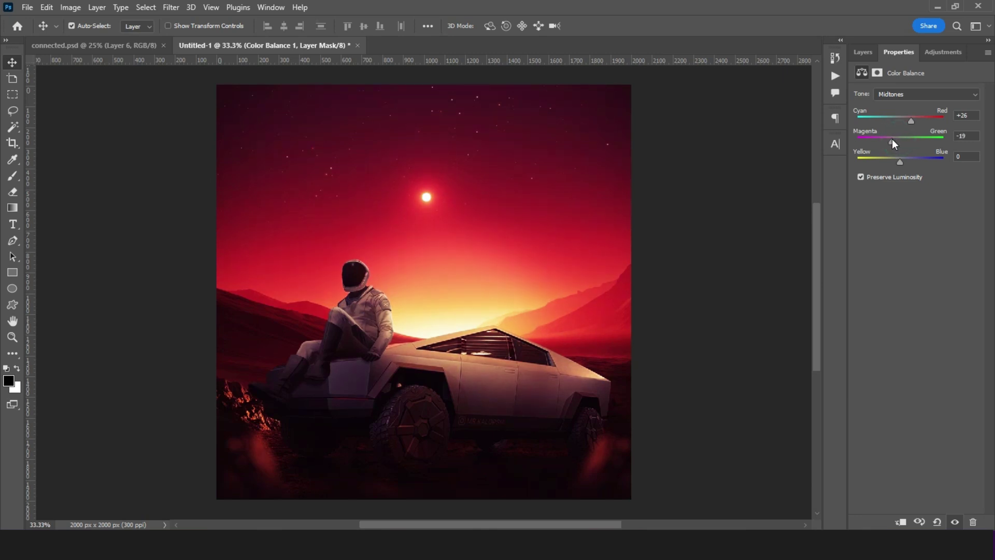
{"action": "left_click_drag", "start_coordinate": [900, 163], "coordinate": [907, 165]}
{"action": "left_click", "coordinate": [860, 52]}
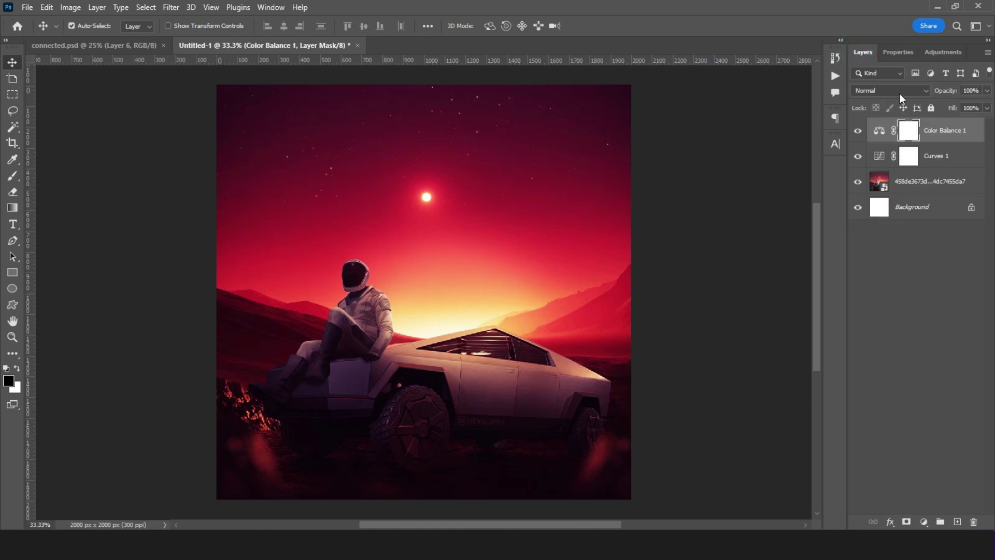
{"action": "left_click", "coordinate": [858, 131]}
{"action": "left_click", "coordinate": [858, 156]}
{"action": "left_click", "coordinate": [858, 156]}
{"action": "left_click", "coordinate": [858, 131]}
- Add a Brightness/Contrast adjustment above the colour adjustments and slightly increase its contrast
{"action": "left_click", "coordinate": [932, 51]}
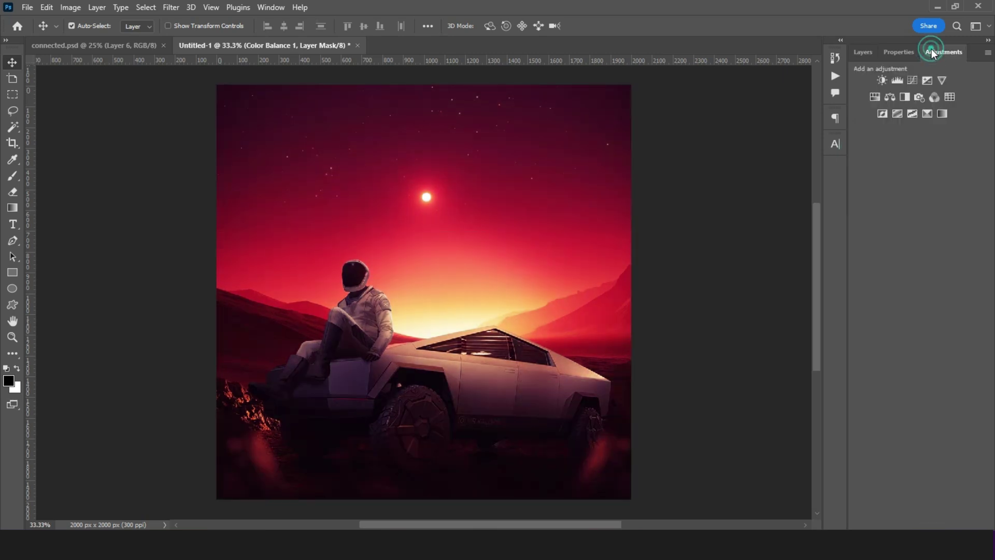
{"action": "left_click", "coordinate": [882, 80]}
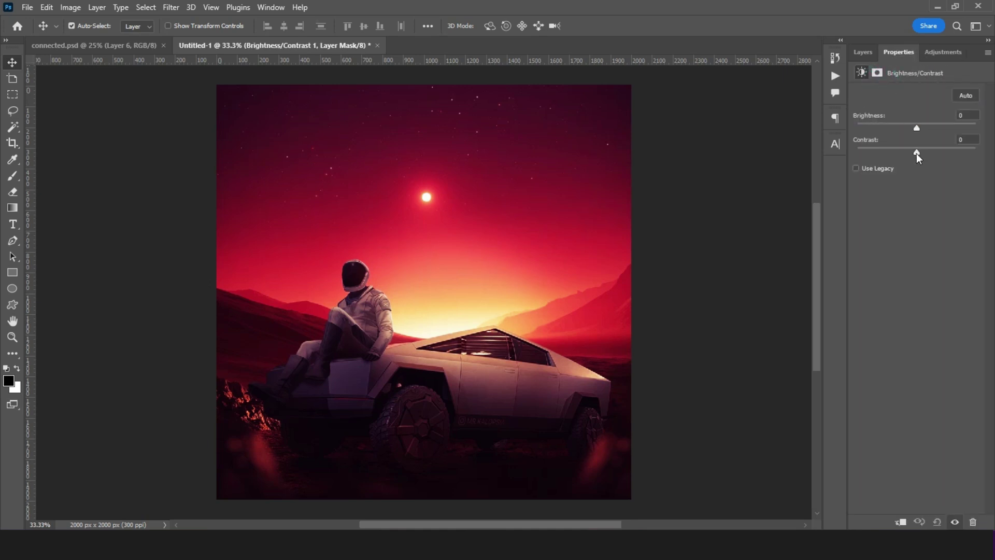
{"action": "left_click_drag", "start_coordinate": [923, 153], "coordinate": [924, 152]}
{"action": "left_click", "coordinate": [864, 52]}
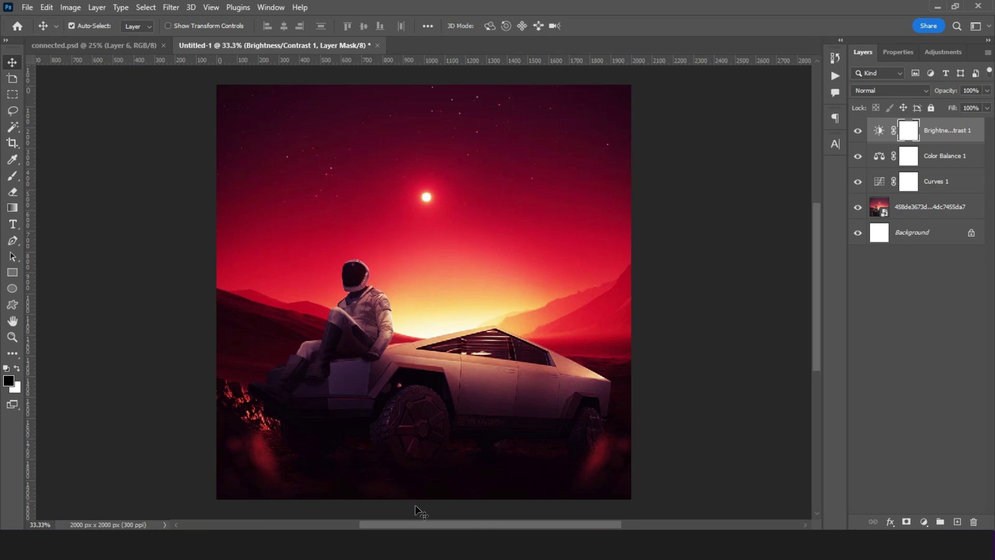
- Place the scratched black texture on top of the artwork and scale it to about 82% so it covers the canvas
{"action": "left_click_drag", "start_coordinate": [660, 85], "coordinate": [424, 253]}
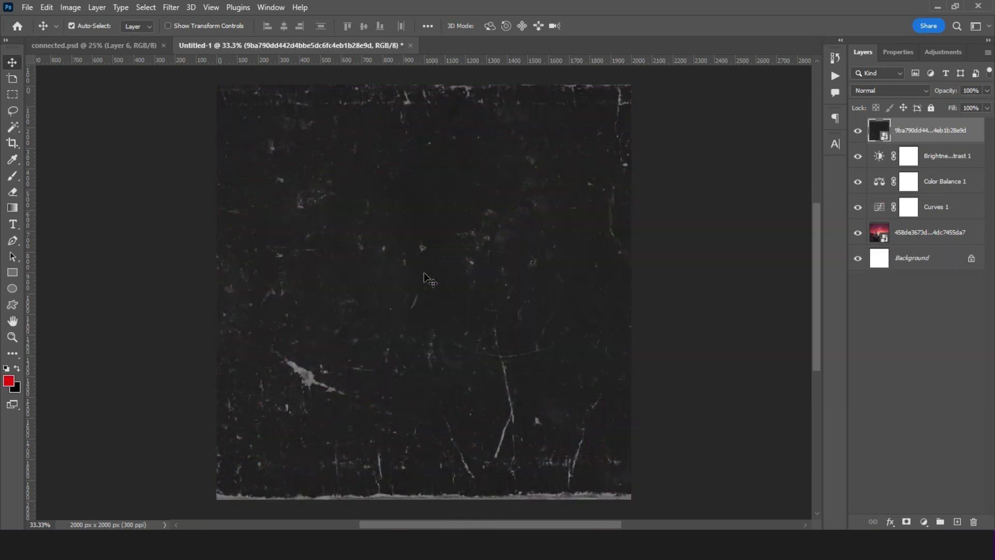
{"action": "left_click_drag", "start_coordinate": [408, 279], "coordinate": [406, 291]}
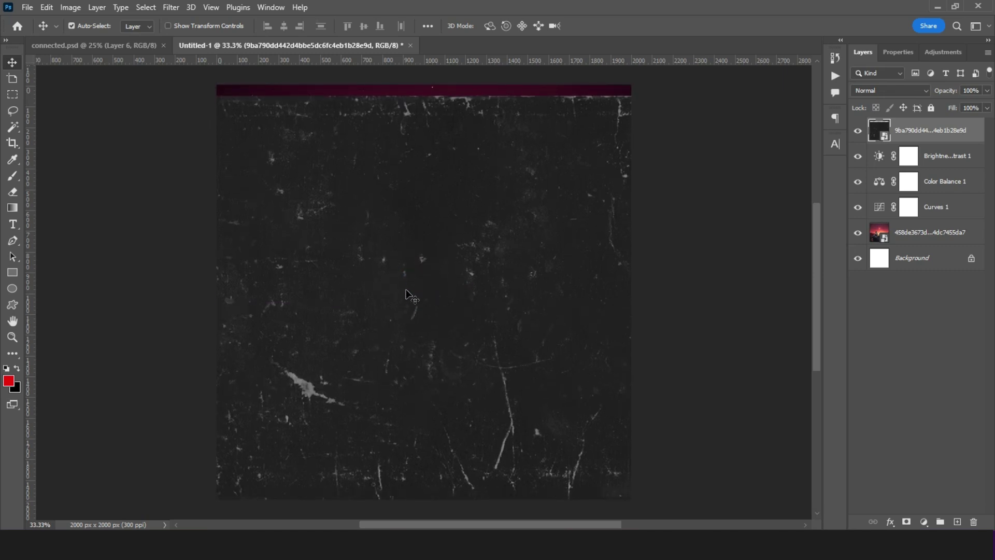
{"action": "key", "text": "ctrl+t"}
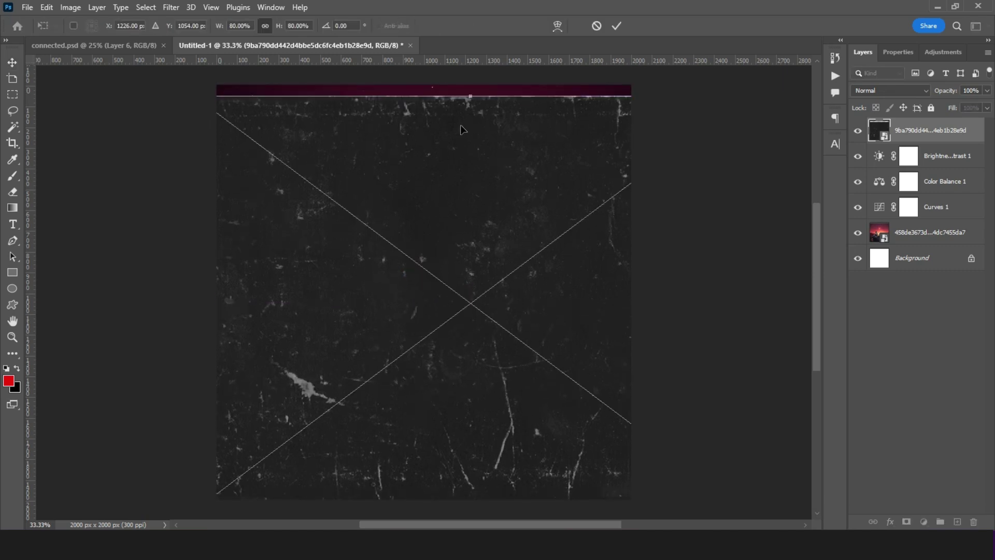
{"action": "left_click_drag", "start_coordinate": [429, 97], "coordinate": [429, 86]}
{"action": "mouse_move", "coordinate": [422, 166]}
{"action": "left_mouse_down"}
{"action": "mouse_move", "coordinate": [417, 155]}
{"action": "mouse_move", "coordinate": [411, 163]}
{"action": "left_mouse_up"}
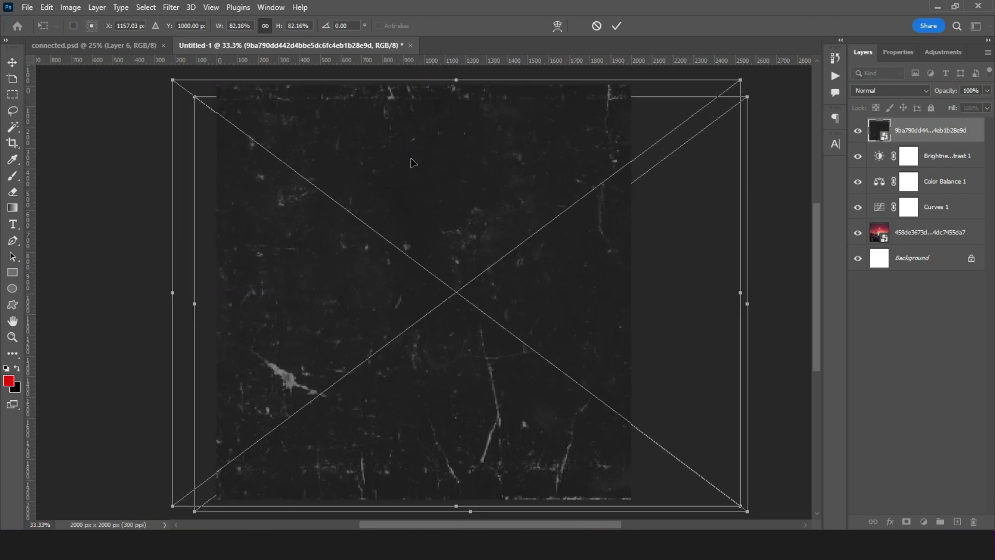
{"action": "key", "text": "Return"}
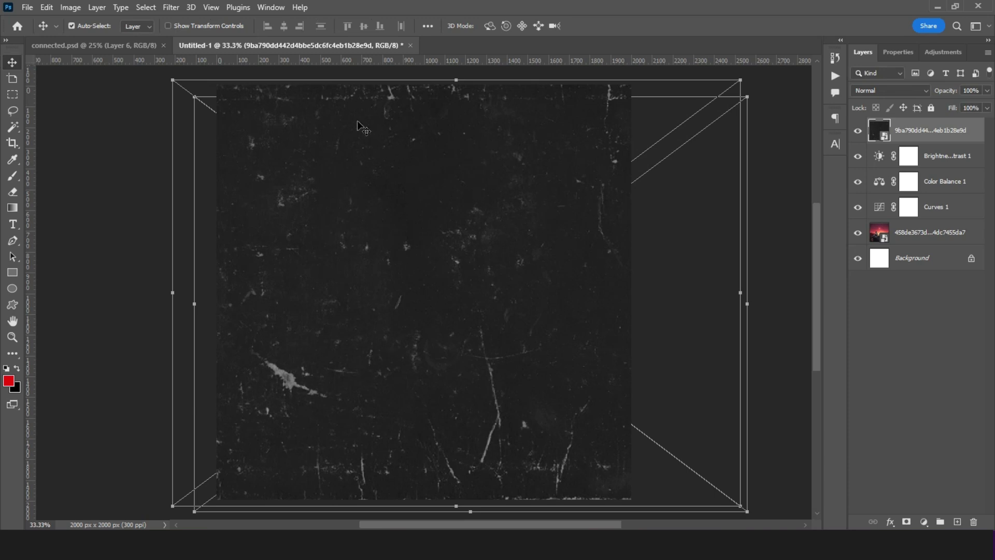
- Set the texture layer's blend mode to Color Dodge, compare the artwork with and without it, and lower its opacity
{"action": "left_click", "coordinate": [877, 93]}
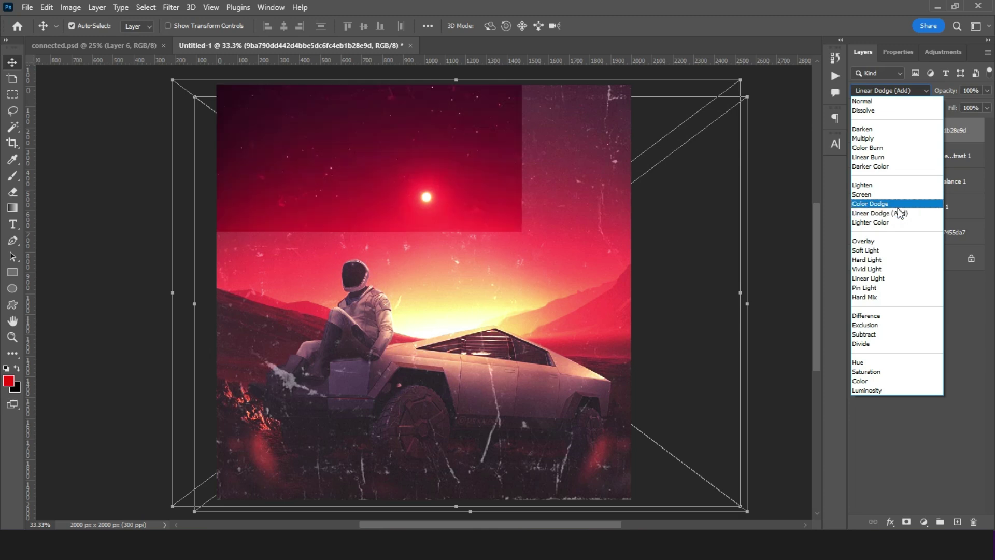
{"action": "left_click", "coordinate": [900, 204]}
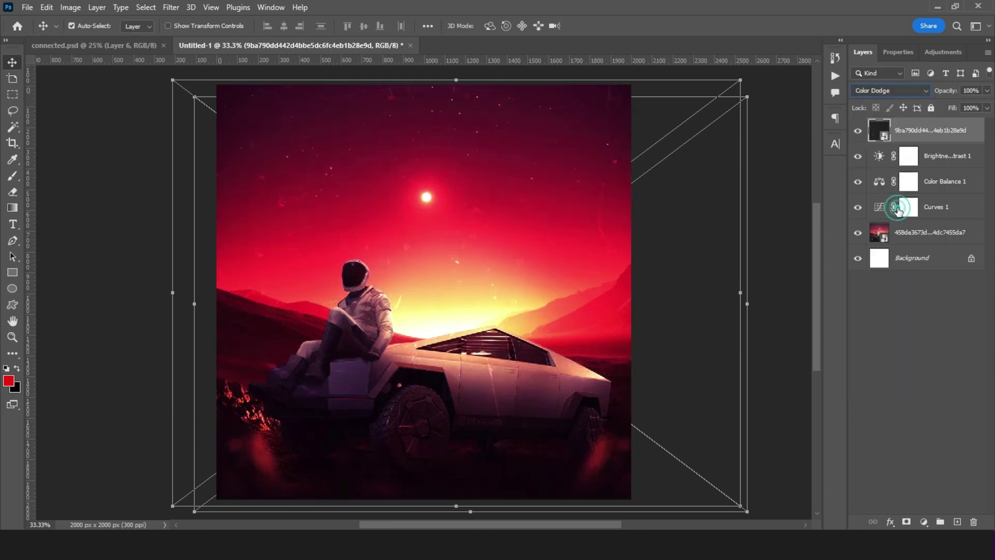
{"action": "left_click", "coordinate": [858, 132]}
{"action": "left_click", "coordinate": [858, 132]}
{"action": "left_click", "coordinate": [858, 132]}
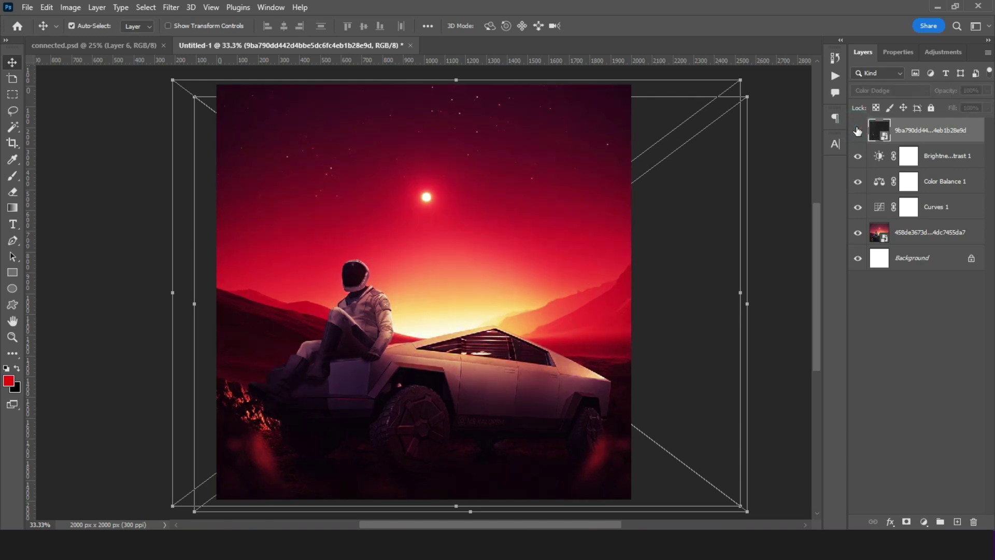
{"action": "left_click", "coordinate": [858, 131]}
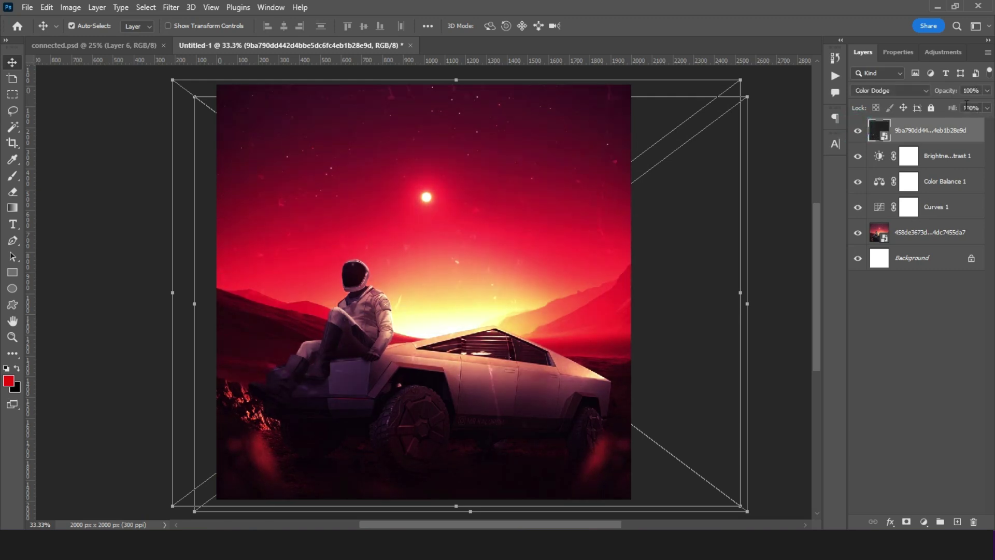
{"action": "left_click_drag", "start_coordinate": [950, 94], "coordinate": [929, 95]}
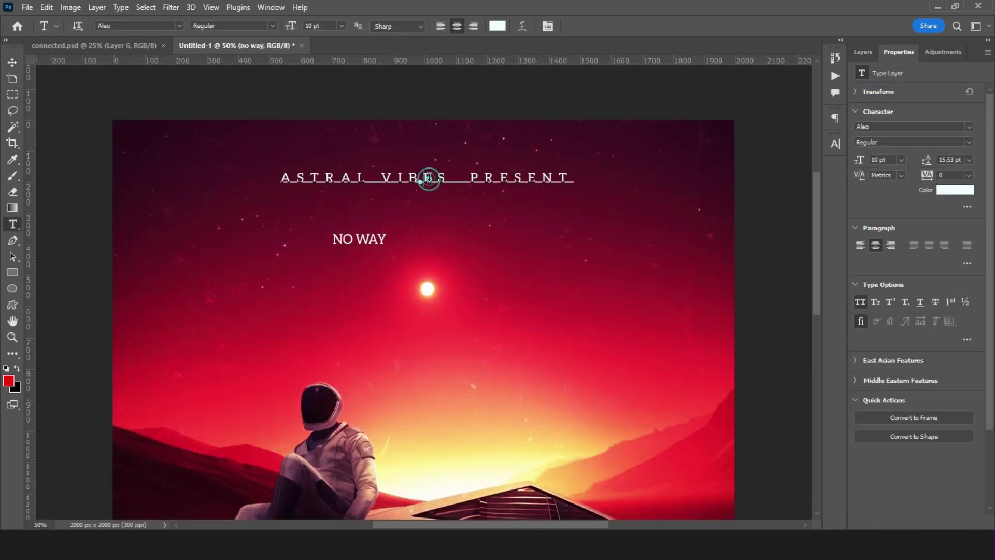
- Check the tracking and font size of the "ASTRAL VIBES PRESENT" text
{"action": "left_click", "coordinate": [427, 177]}
{"action": "key", "text": "ctrl+a"}
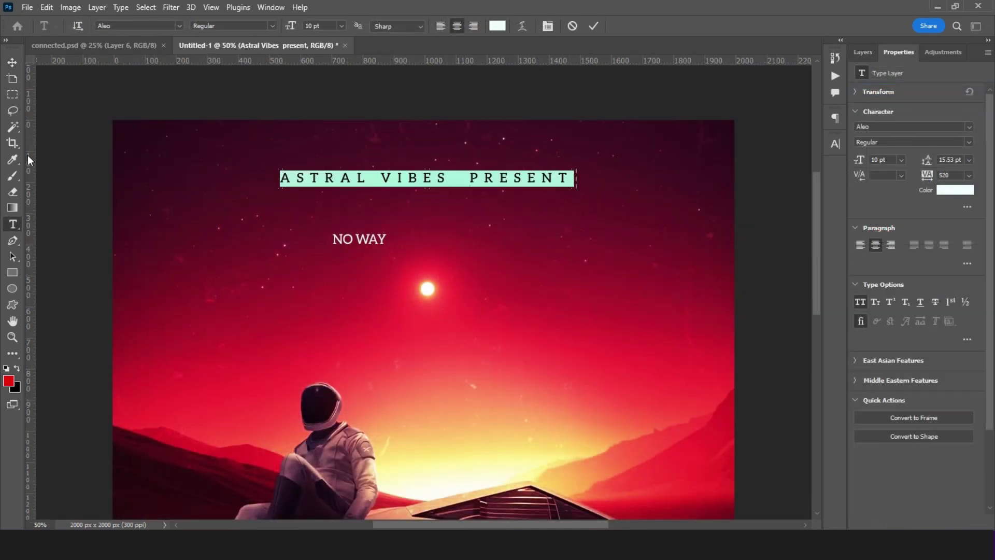
{"action": "left_click", "coordinate": [954, 176]}
{"action": "left_click", "coordinate": [888, 160]}
{"action": "left_click", "coordinate": [596, 26]}
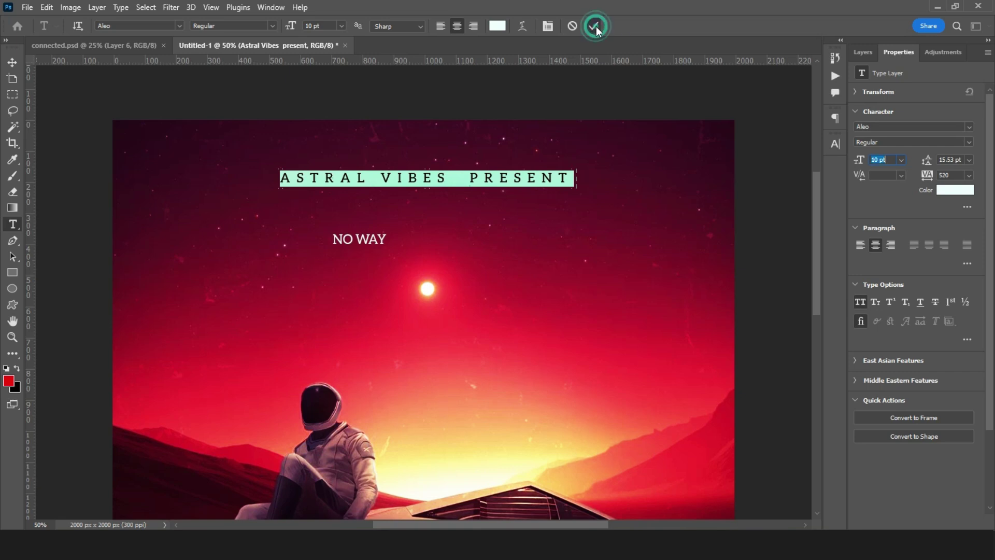
- Enlarge the "NO WAY" title text to 33 pt and set its font style to Bold
{"action": "left_click", "coordinate": [358, 240]}
{"action": "key", "text": "ctrl+a"}
{"action": "left_click_drag", "start_coordinate": [289, 25], "coordinate": [302, 26]}
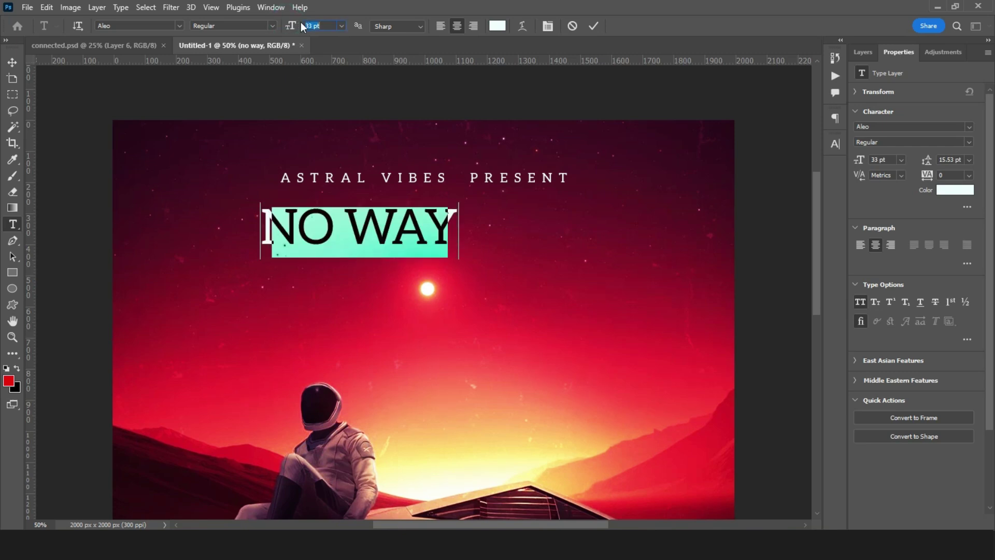
{"action": "left_click", "coordinate": [272, 26]}
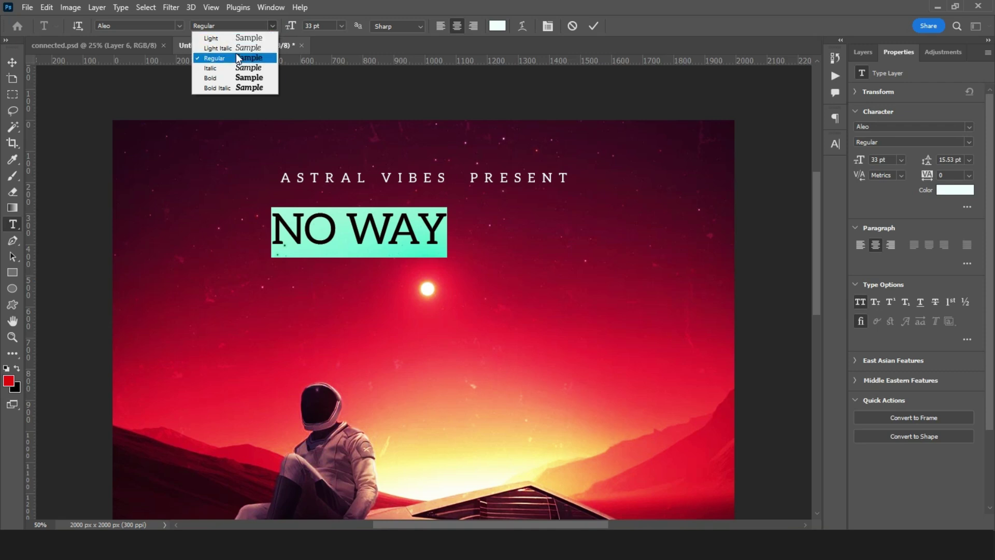
{"action": "left_click", "coordinate": [230, 79]}
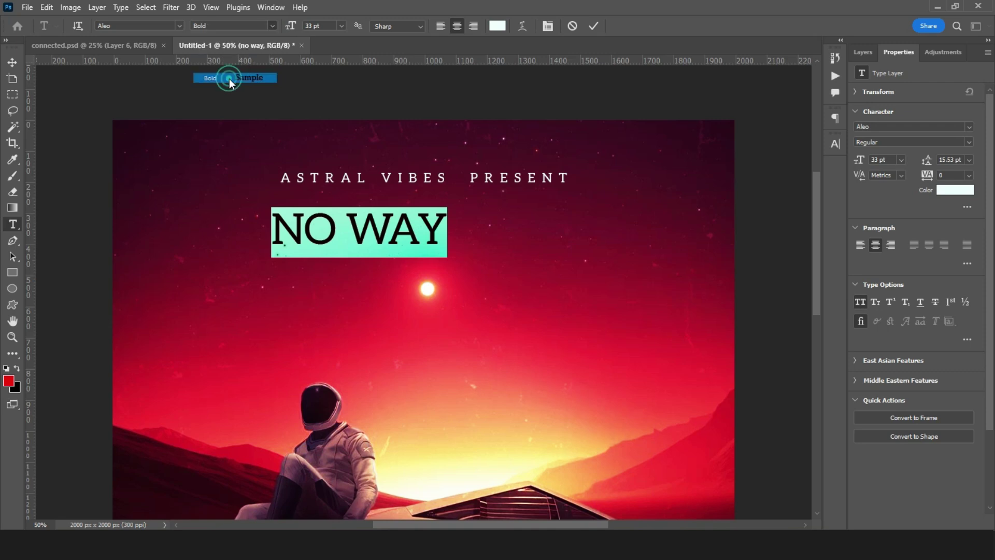
{"action": "left_click", "coordinate": [11, 61]}
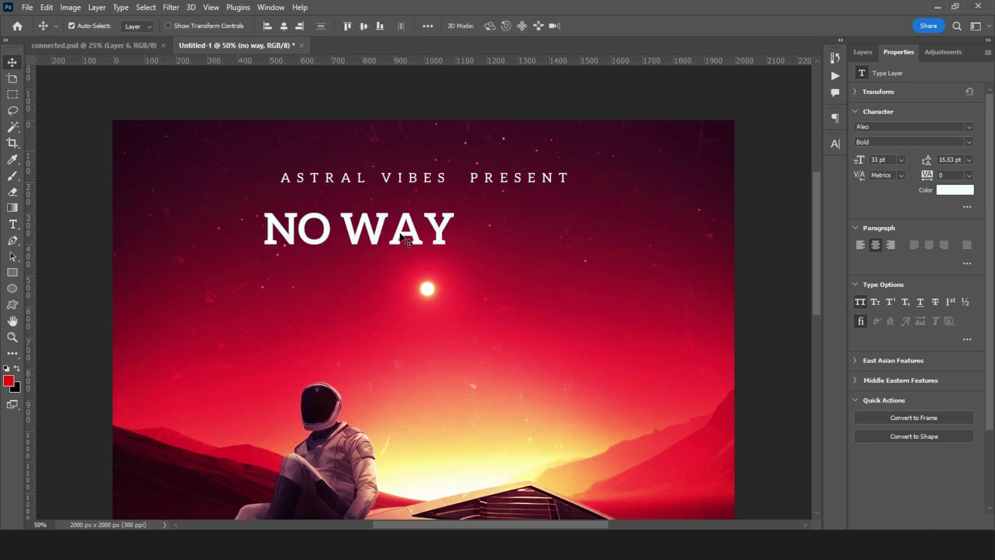
- Move the "NO WAY" title so it sits centred below the "ASTRAL VIBES PRESENT" line
{"action": "left_click_drag", "start_coordinate": [400, 236], "coordinate": [464, 249]}
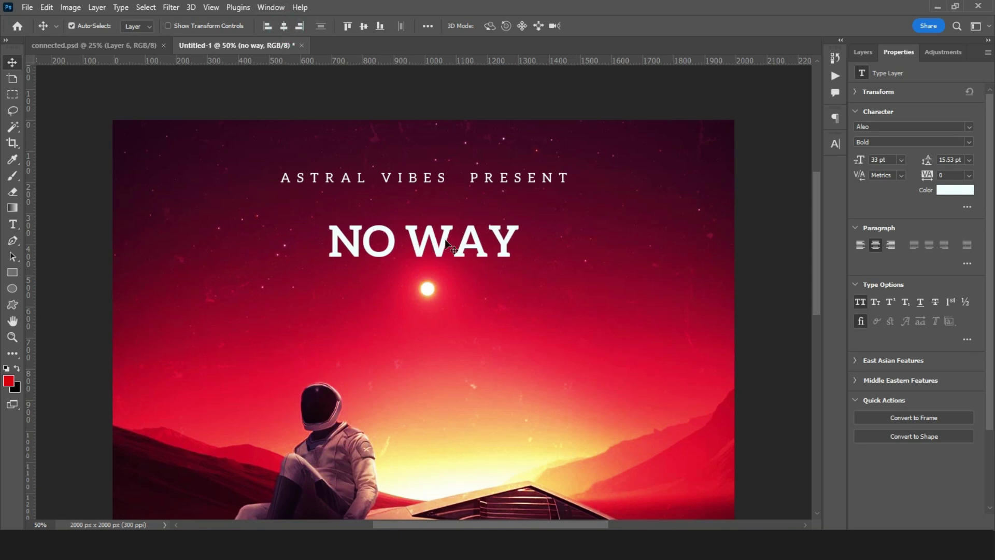
{"action": "left_click_drag", "start_coordinate": [437, 241], "coordinate": [437, 269]}
{"action": "key", "text": "ctrl"}
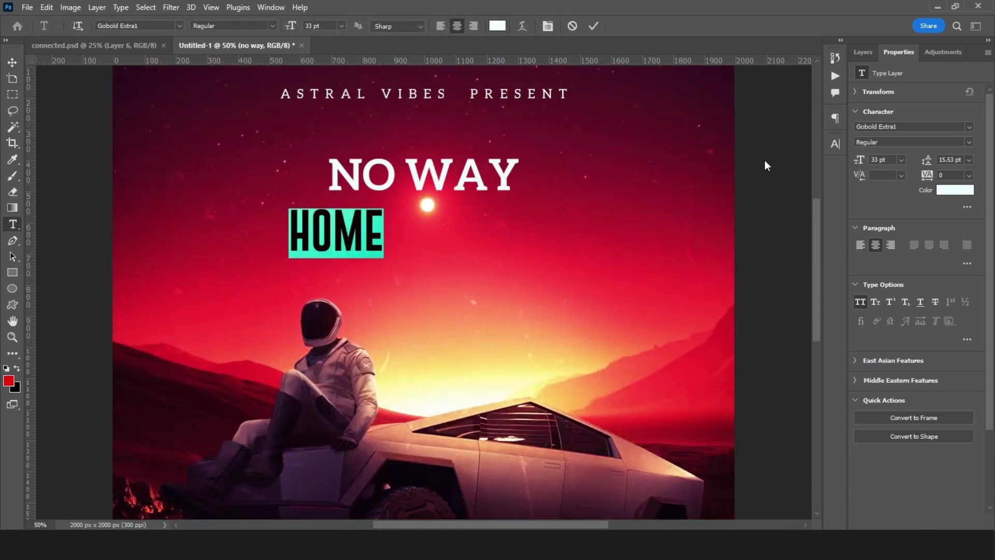
- Set the "HOME" text's font to Gobold High Thin Regular and enlarge it to about 106 pt
{"action": "left_click", "coordinate": [143, 26]}
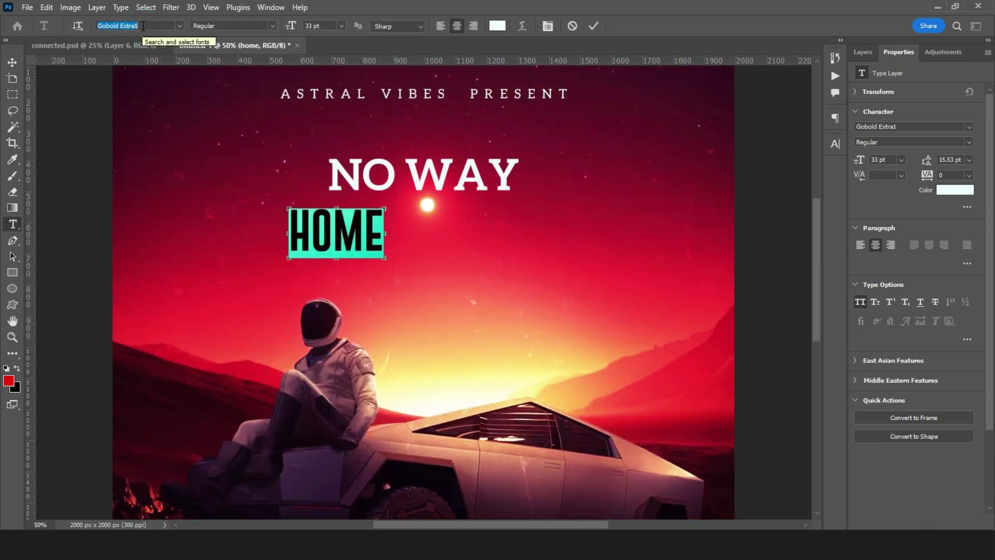
{"action": "type", "text": "Gobold High Thin"}
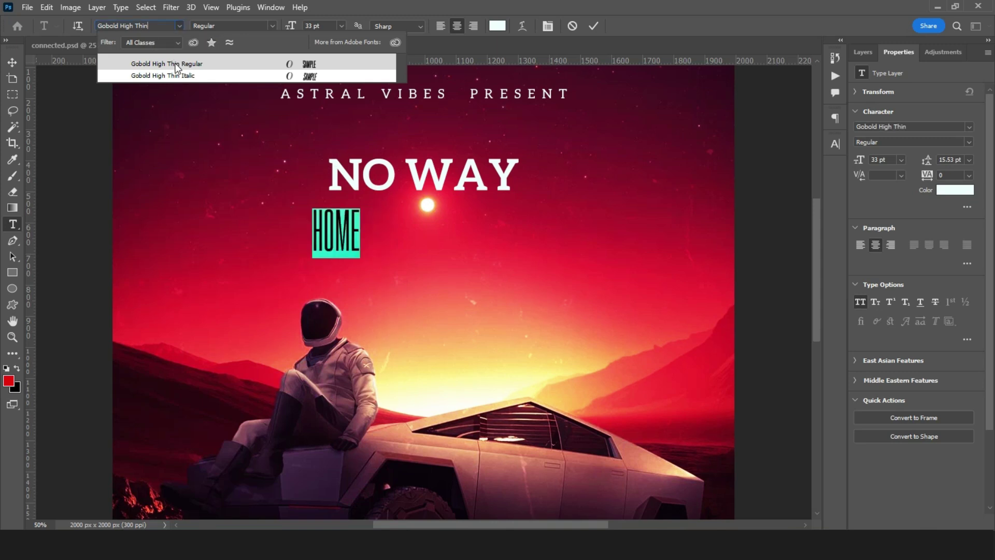
{"action": "left_click", "coordinate": [176, 64]}
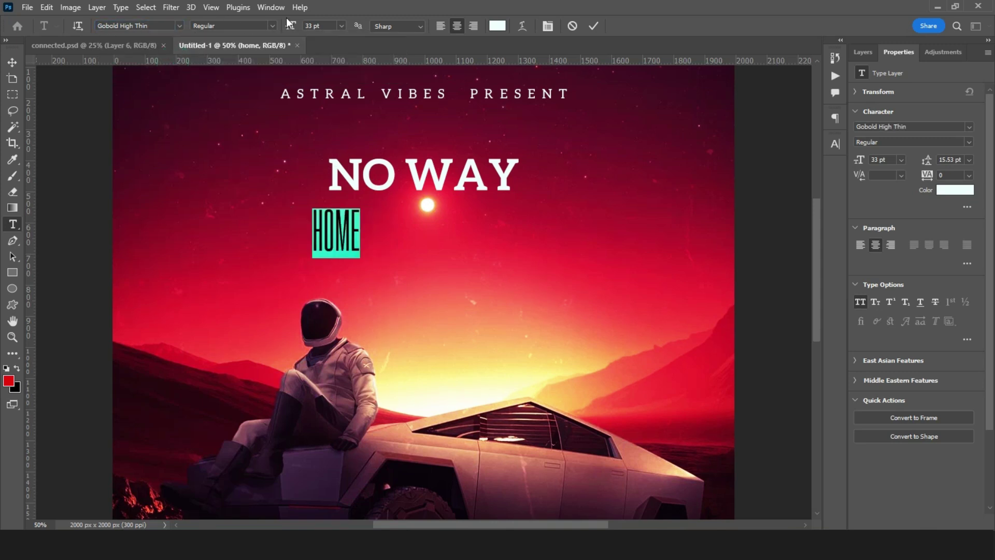
{"action": "left_click_drag", "start_coordinate": [290, 24], "coordinate": [340, 22]}
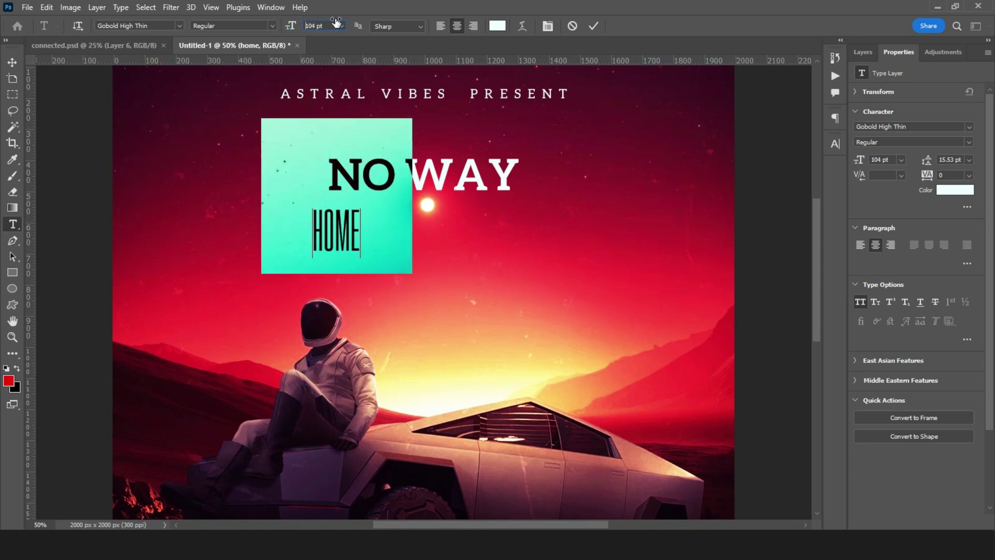
- Move the "HOME" text directly under "NO WAY" and scale it up to about 134 pt to match the title's width
{"action": "left_click", "coordinate": [10, 62]}
{"action": "left_click", "coordinate": [326, 218]}
{"action": "left_click_drag", "start_coordinate": [326, 219], "coordinate": [403, 319]}
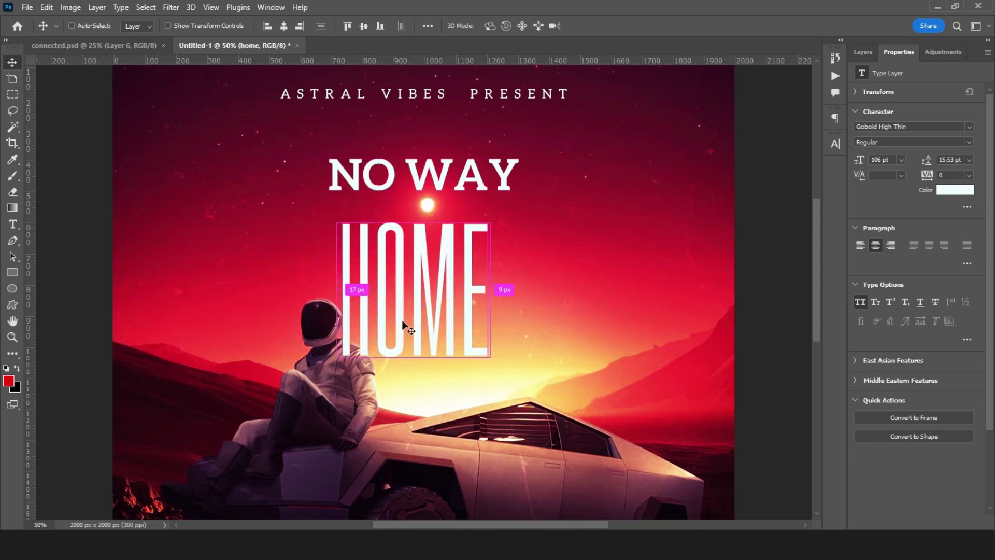
{"action": "key", "text": "ctrl+t"}
{"action": "left_click_drag", "start_coordinate": [417, 219], "coordinate": [418, 196]}
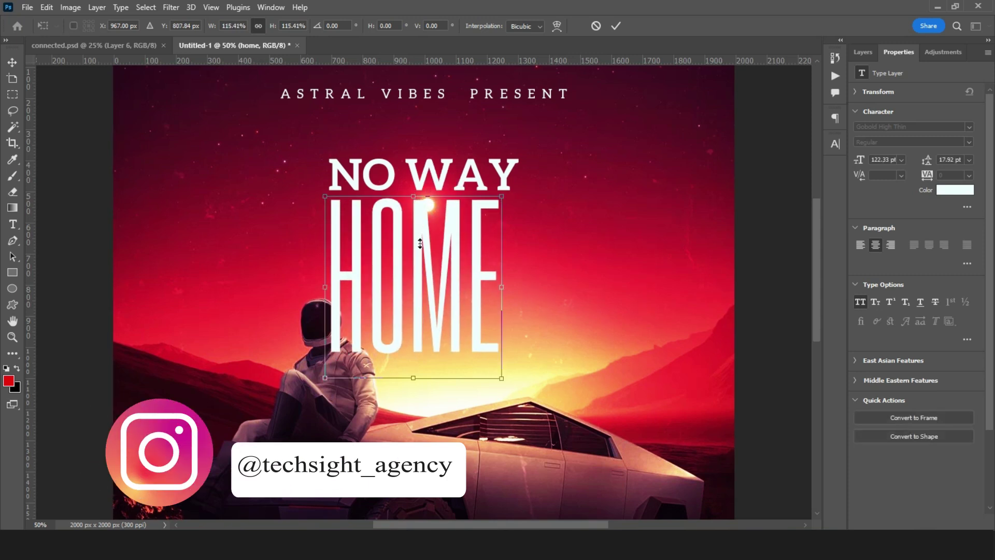
{"action": "left_click_drag", "start_coordinate": [502, 274], "coordinate": [516, 275]}
{"action": "key", "text": "Return"}
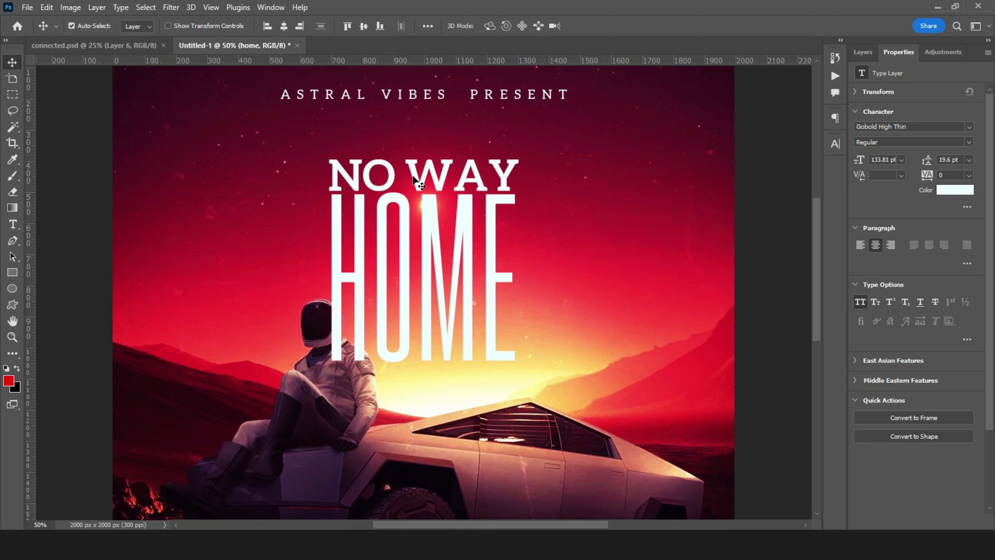
- Nudge the "HOME" text slightly down to leave a small gap beneath "NO WAY"
{"action": "left_click", "coordinate": [382, 252]}
{"action": "key", "text": "shift+Down"}
{"action": "key", "text": "shift+Down"}
{"action": "key", "text": "shift+Down"}
{"action": "key", "text": "shift+Down"}
{"action": "key", "text": "shift+Up"}
{"action": "key", "text": "shift+Up"}
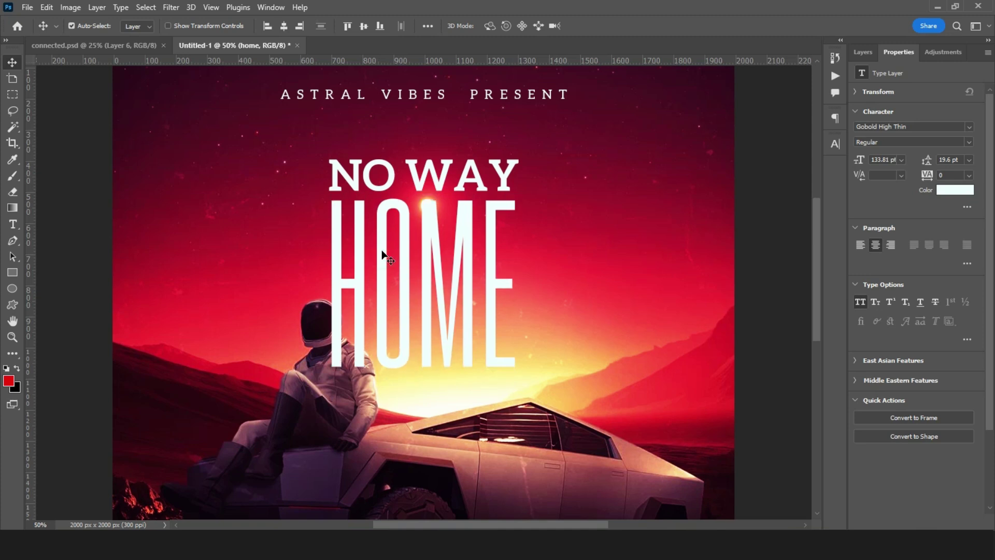
- Add an Outer Glow layer style to the "no way" text layer and set its colour to white (ffffff)
{"action": "left_click", "coordinate": [394, 173]}
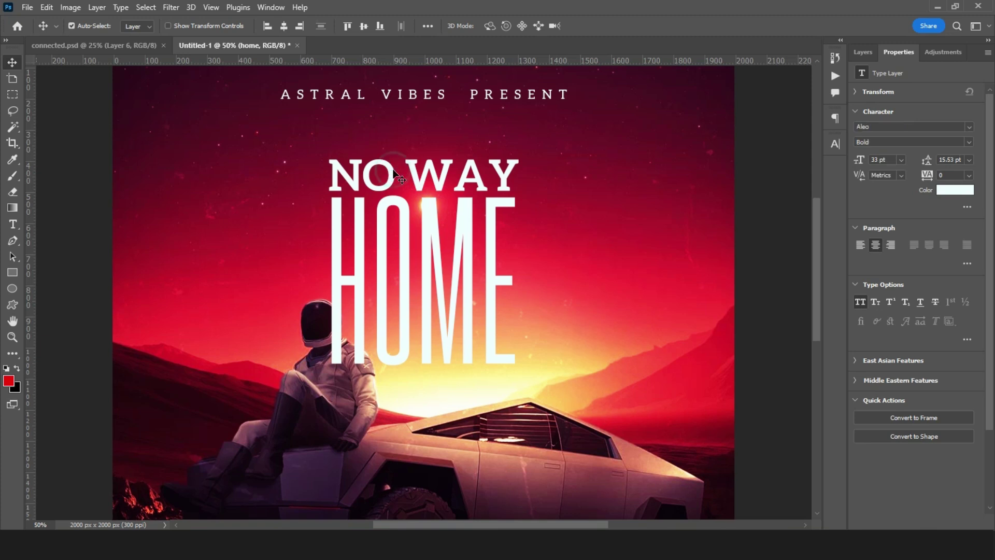
{"action": "left_click", "coordinate": [863, 51]}
{"action": "right_click", "coordinate": [920, 158]}
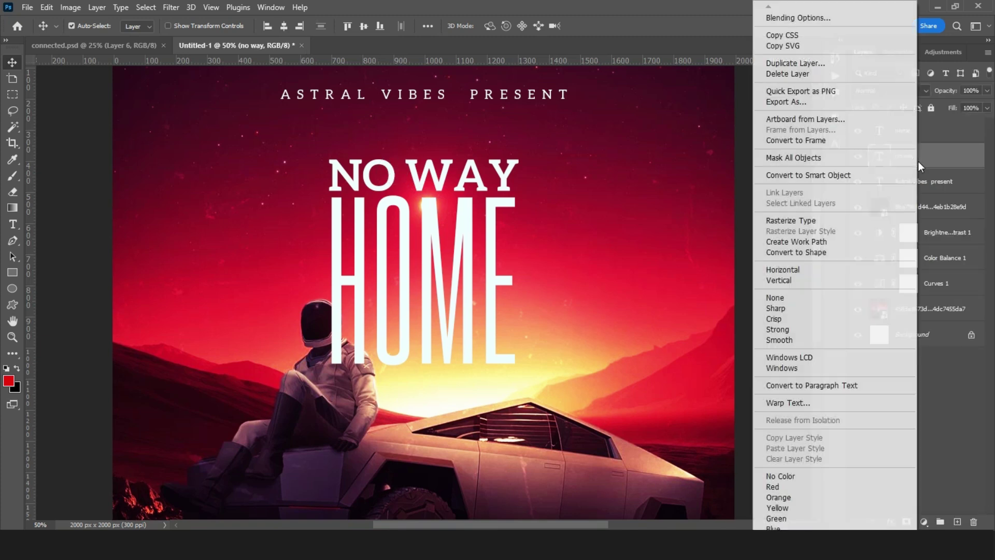
{"action": "left_click", "coordinate": [823, 13]}
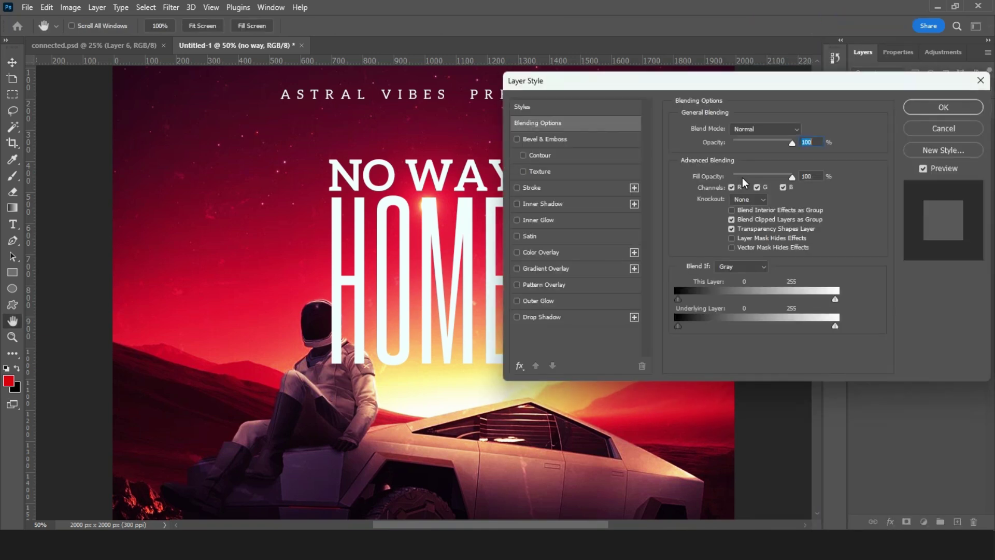
{"action": "left_click", "coordinate": [551, 305]}
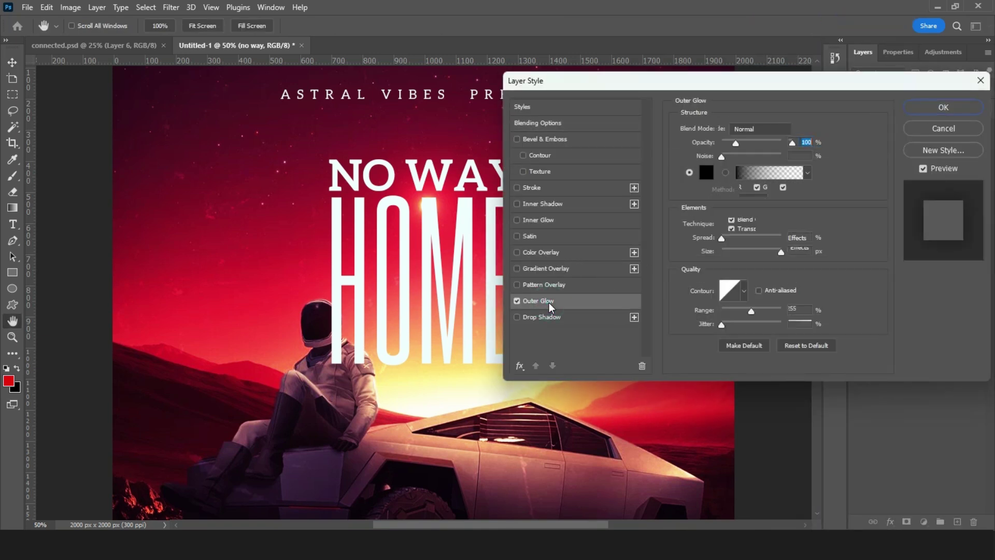
{"action": "left_click", "coordinate": [706, 173]}
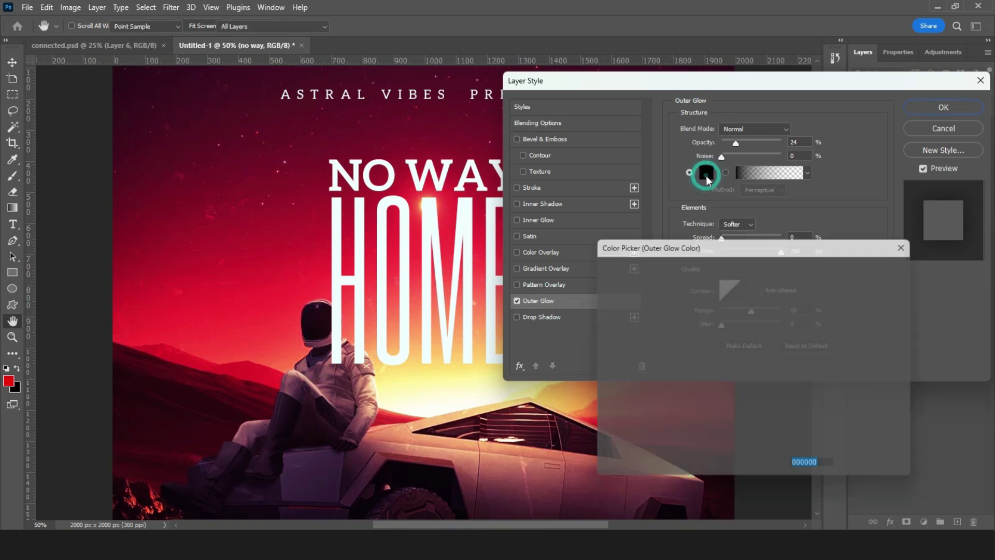
{"action": "type", "text": "ffffff"}
{"action": "key", "text": "Return"}
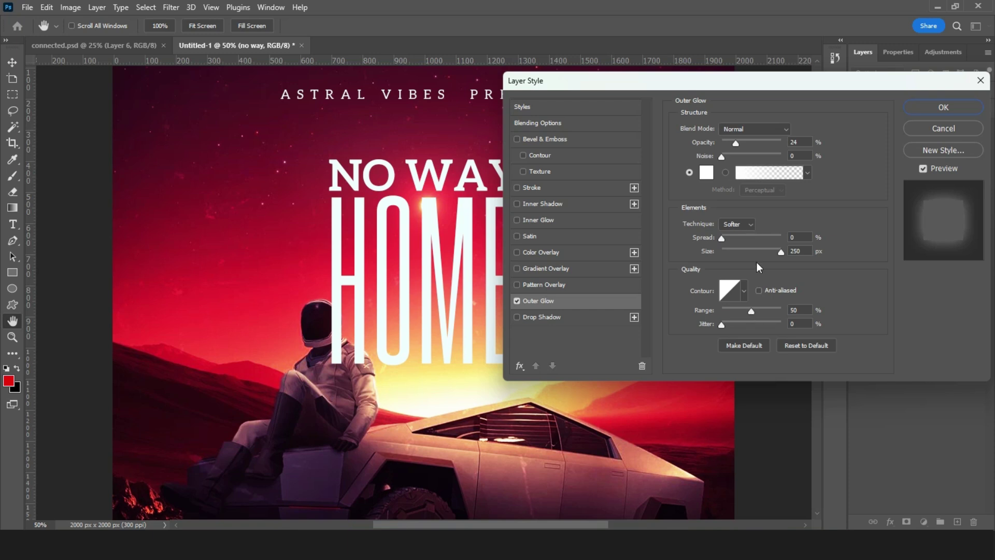
- Set the outer glow to about 45% opacity, 4% spread and about 40 px size, and copy it to the "home" layer
{"action": "left_click_drag", "start_coordinate": [781, 253], "coordinate": [735, 267]}
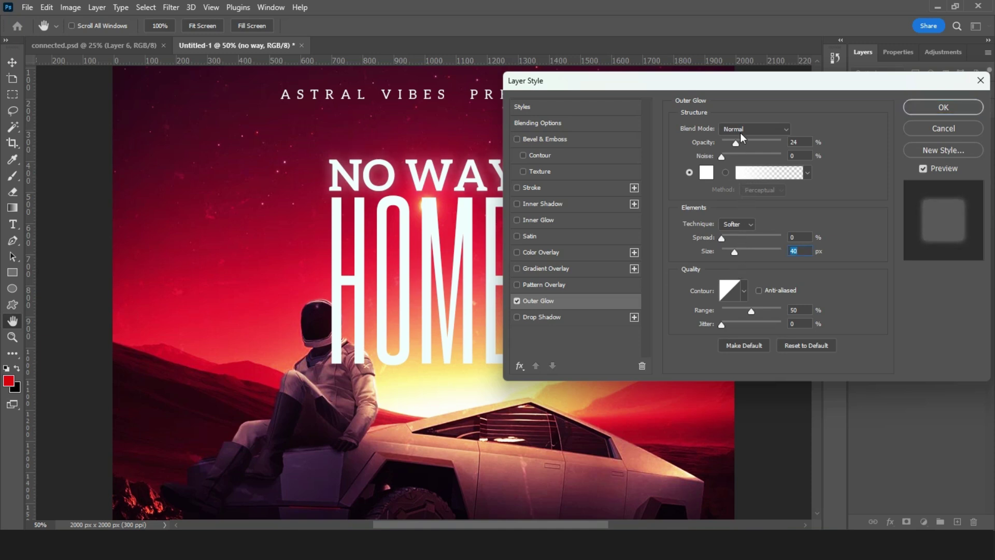
{"action": "left_click_drag", "start_coordinate": [736, 148], "coordinate": [751, 148]}
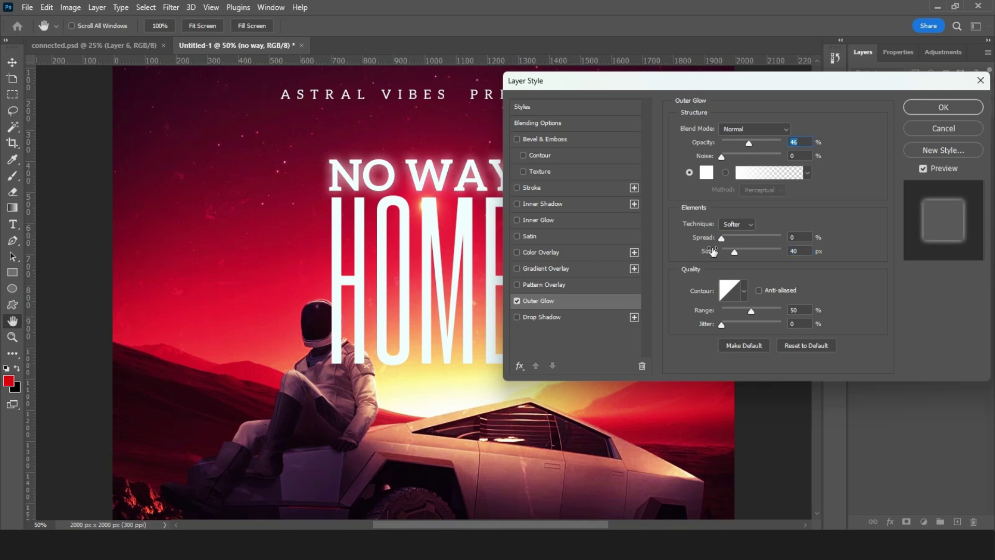
{"action": "left_click_drag", "start_coordinate": [724, 239], "coordinate": [724, 238]}
{"action": "key", "text": "ctrl+minus"}
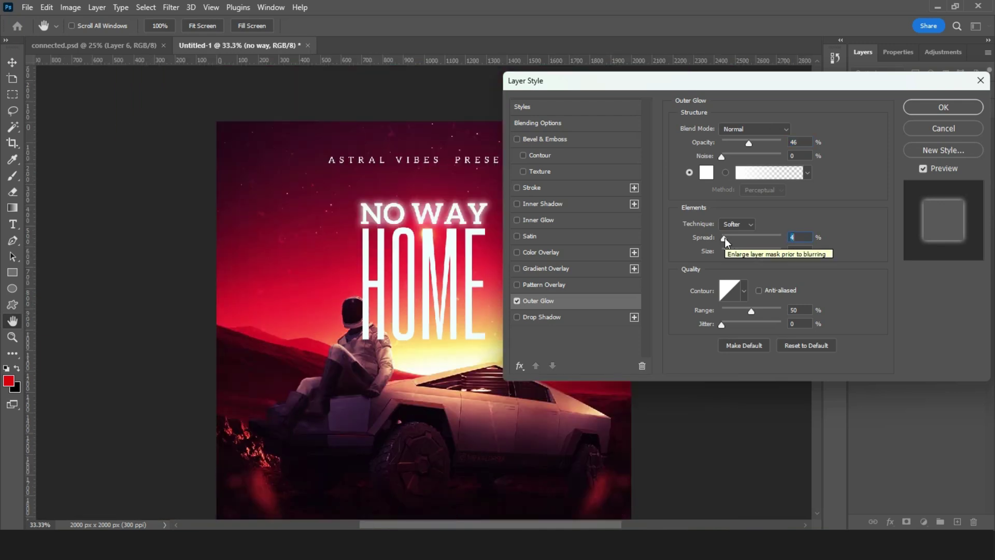
{"action": "left_click", "coordinate": [750, 144]}
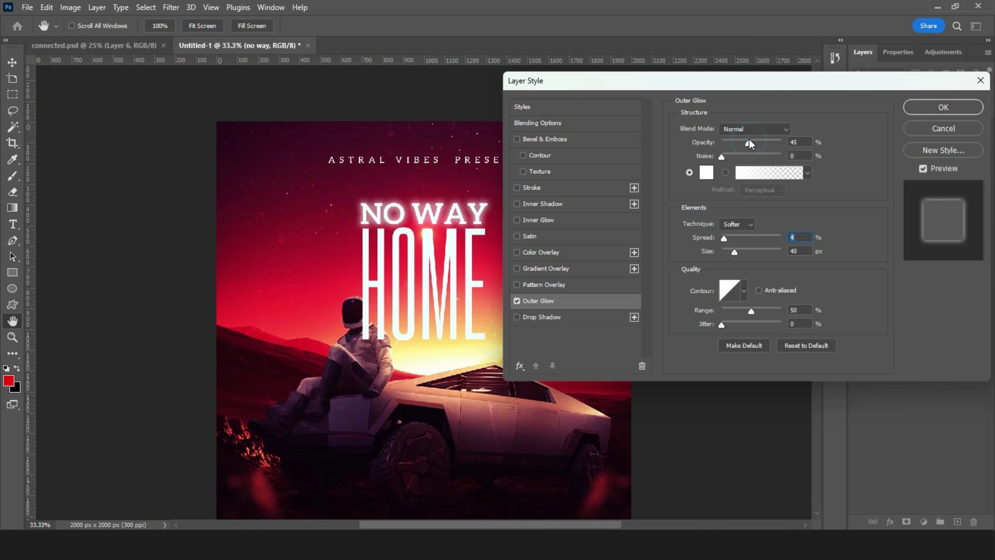
{"action": "left_click_drag", "start_coordinate": [747, 143], "coordinate": [746, 143]}
{"action": "left_click_drag", "start_coordinate": [739, 250], "coordinate": [735, 251]}
{"action": "key", "text": "Return"}
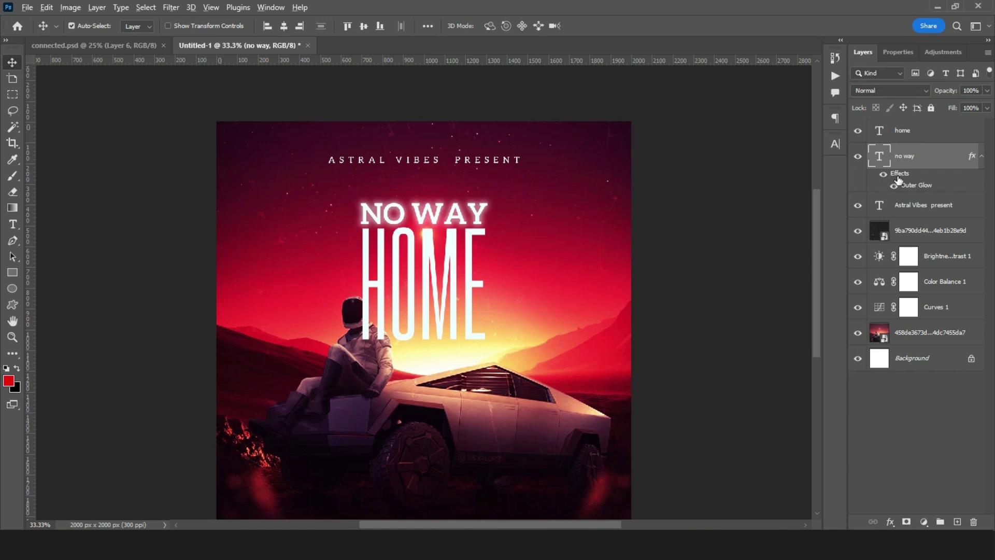
{"action": "left_click_drag", "start_coordinate": [901, 180], "coordinate": [903, 134]}
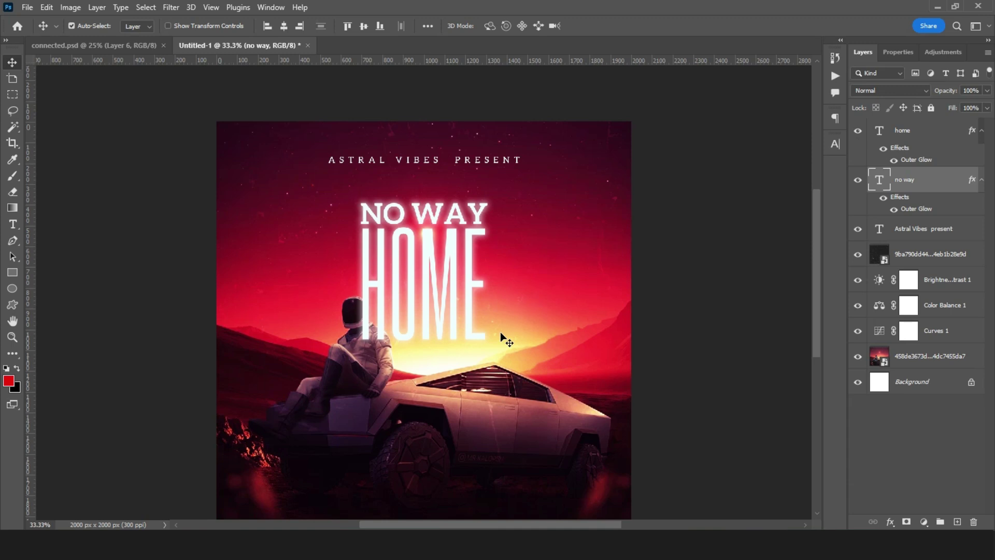
- Hide the "home" text layer to uncover the astronaut and select the astronaut image layer
{"action": "key", "text": "z"}
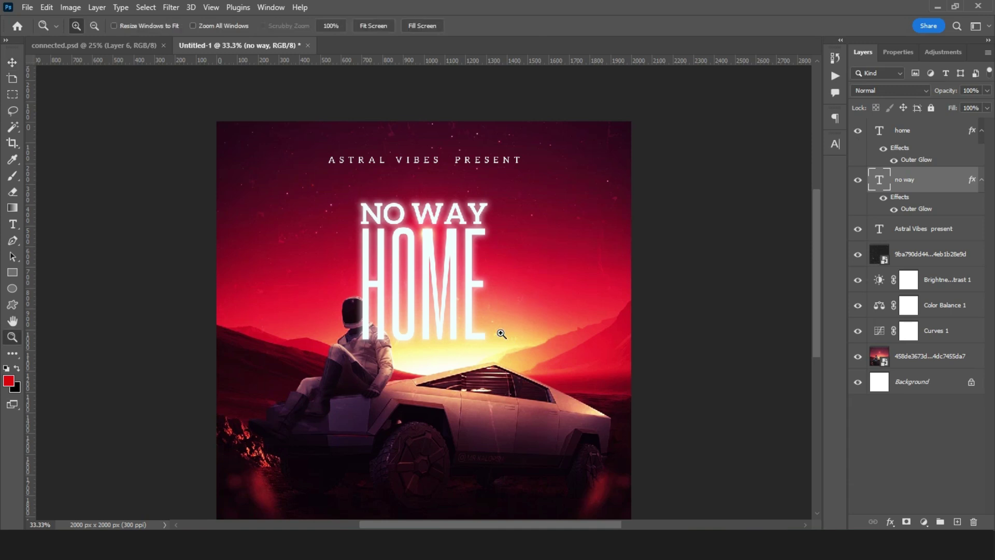
{"action": "left_click", "coordinate": [369, 345]}
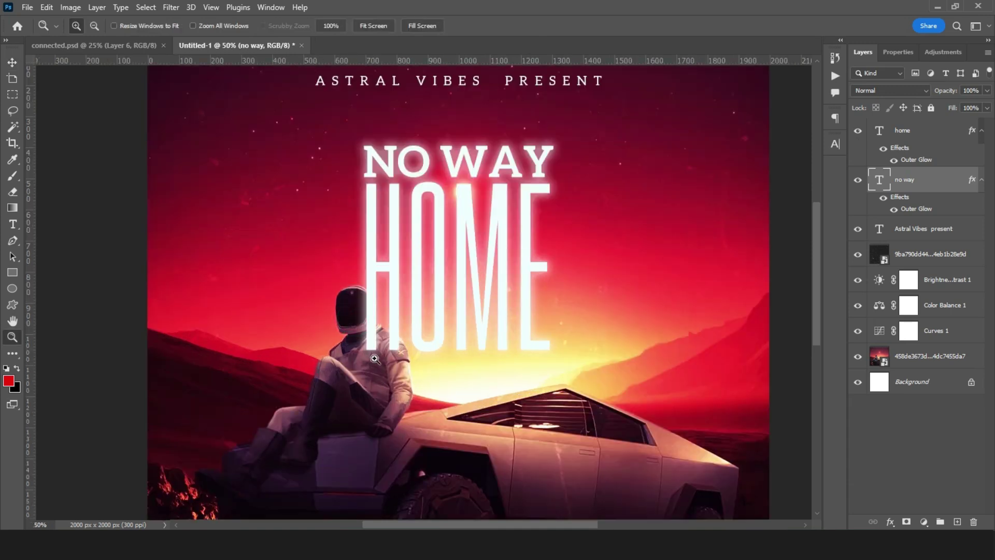
{"action": "left_click", "coordinate": [375, 359]}
{"action": "left_click", "coordinate": [374, 359]}
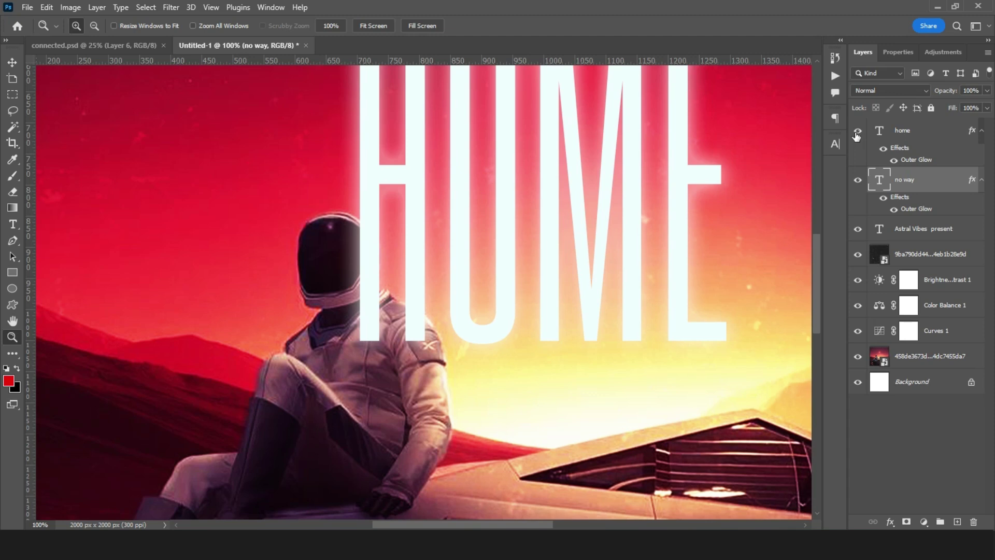
{"action": "left_click", "coordinate": [858, 131]}
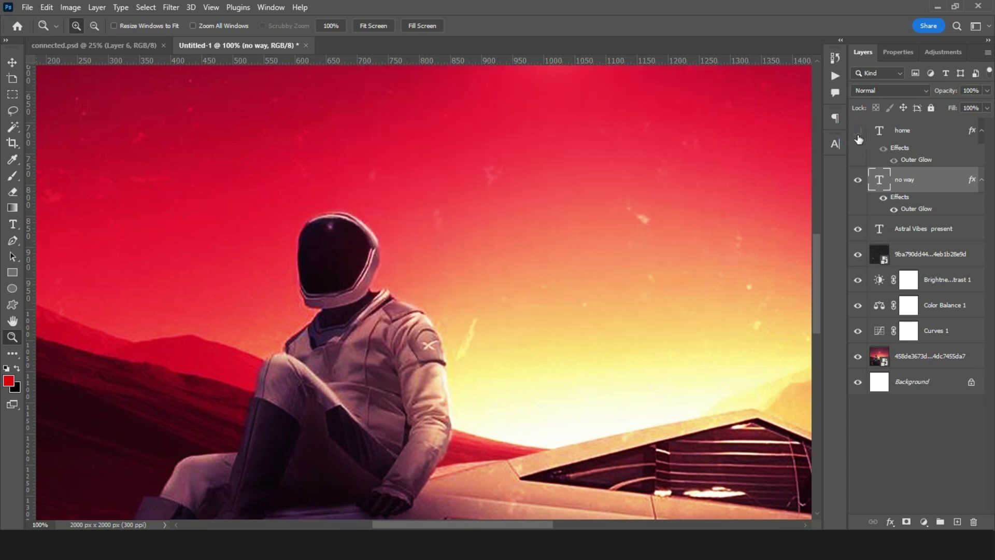
{"action": "left_click", "coordinate": [908, 360]}
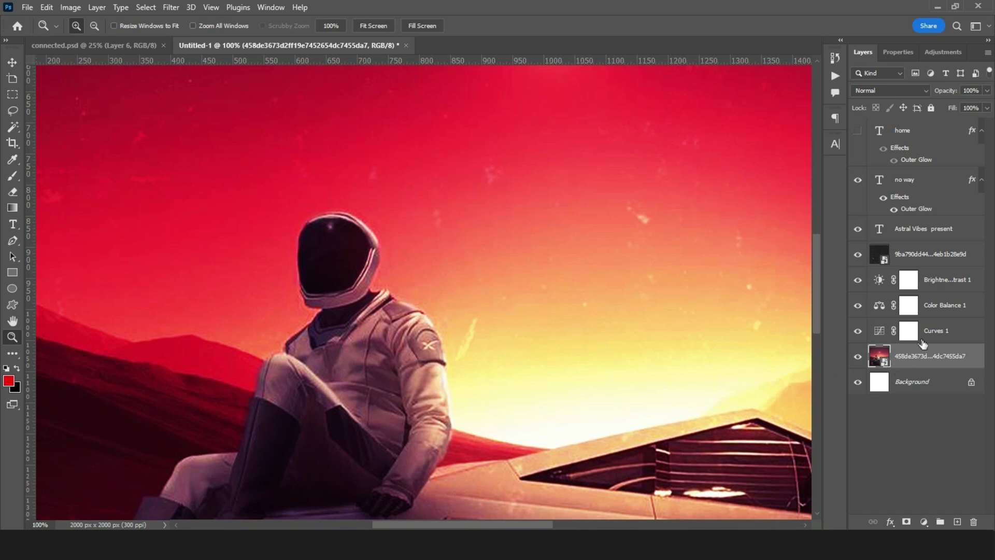
- Use the Quick Selection tool to select the astronaut's helmet, collar and shoulder
{"action": "key", "text": "v"}
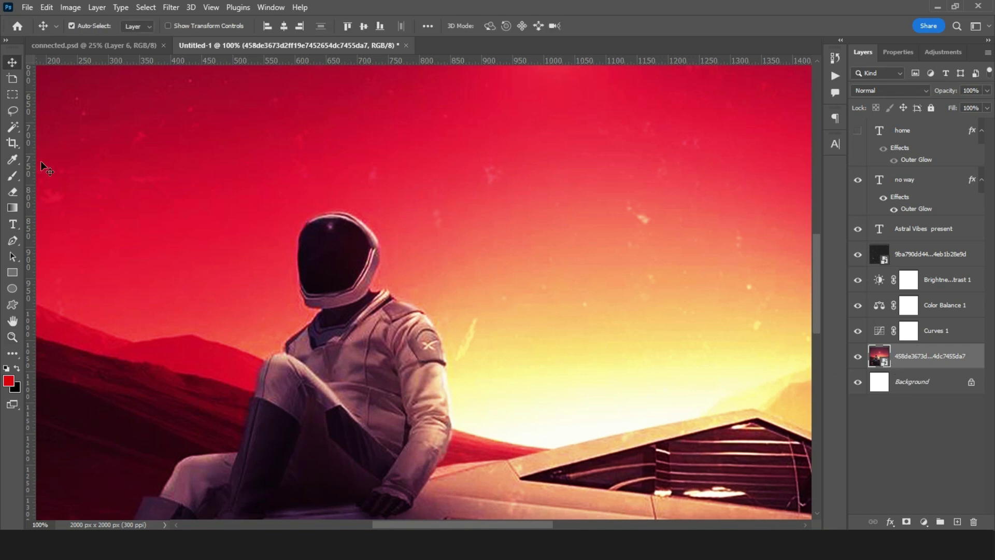
{"action": "left_click", "coordinate": [11, 128]}
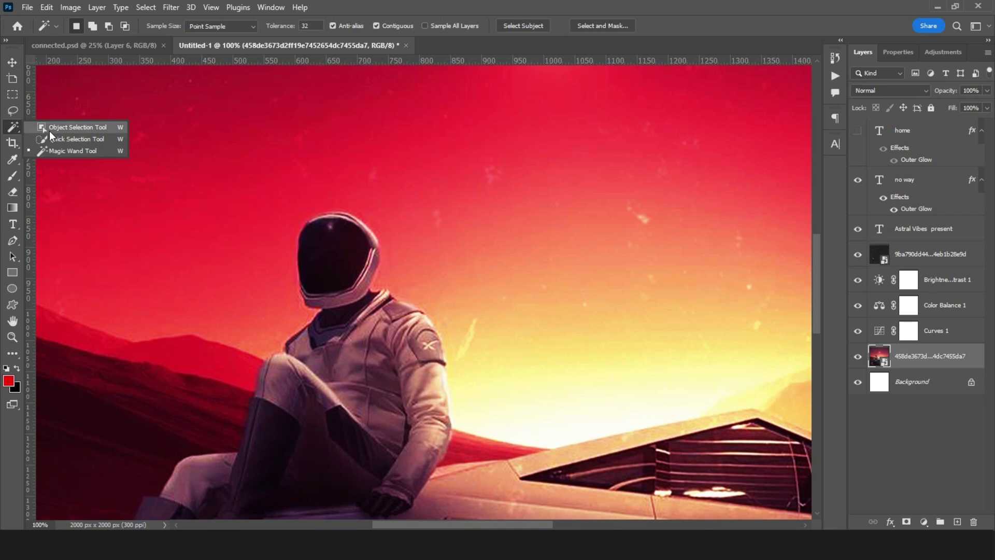
{"action": "left_click", "coordinate": [63, 143]}
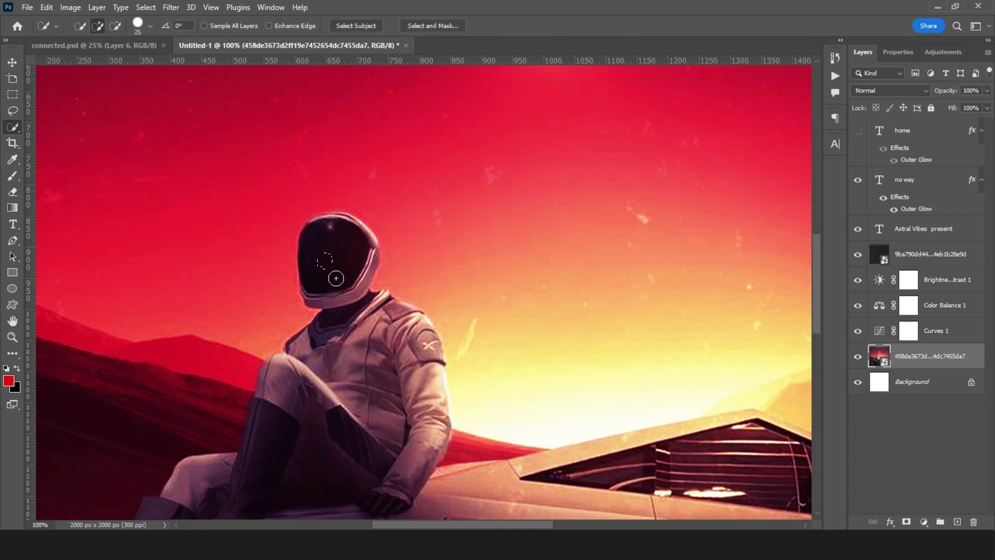
{"action": "left_click_drag", "start_coordinate": [338, 269], "coordinate": [334, 250]}
{"action": "mouse_move", "coordinate": [358, 298]}
{"action": "left_mouse_down"}
{"action": "mouse_move", "coordinate": [383, 302]}
{"action": "mouse_move", "coordinate": [412, 325]}
{"action": "mouse_move", "coordinate": [407, 337]}
{"action": "mouse_move", "coordinate": [430, 347]}
{"action": "mouse_move", "coordinate": [422, 316]}
{"action": "mouse_move", "coordinate": [438, 298]}
{"action": "mouse_move", "coordinate": [464, 313]}
{"action": "left_mouse_up"}
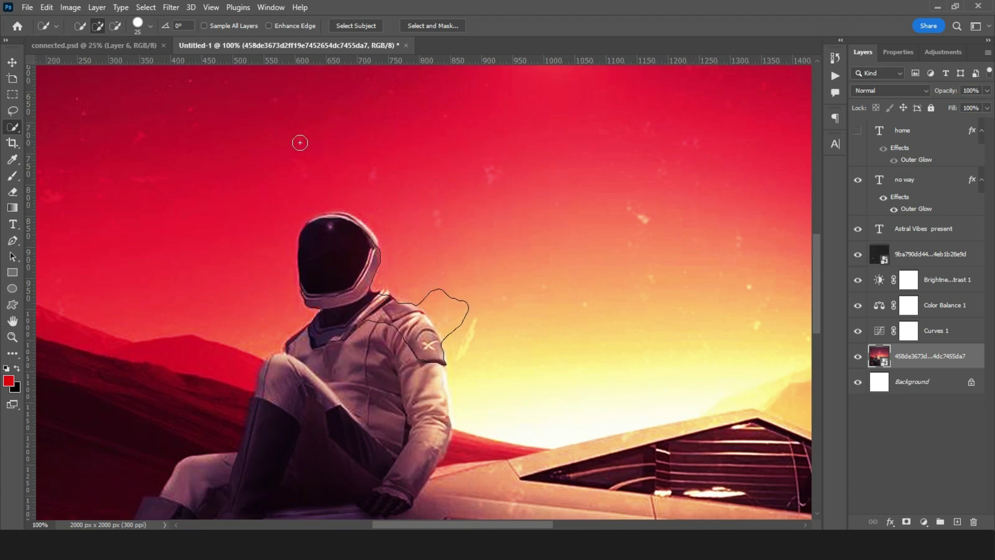
- Subtract the stray sky area beside the shoulder from the selection and extend the selection over the astronaut's torso, arm and raised knee
{"action": "left_click", "coordinate": [115, 28]}
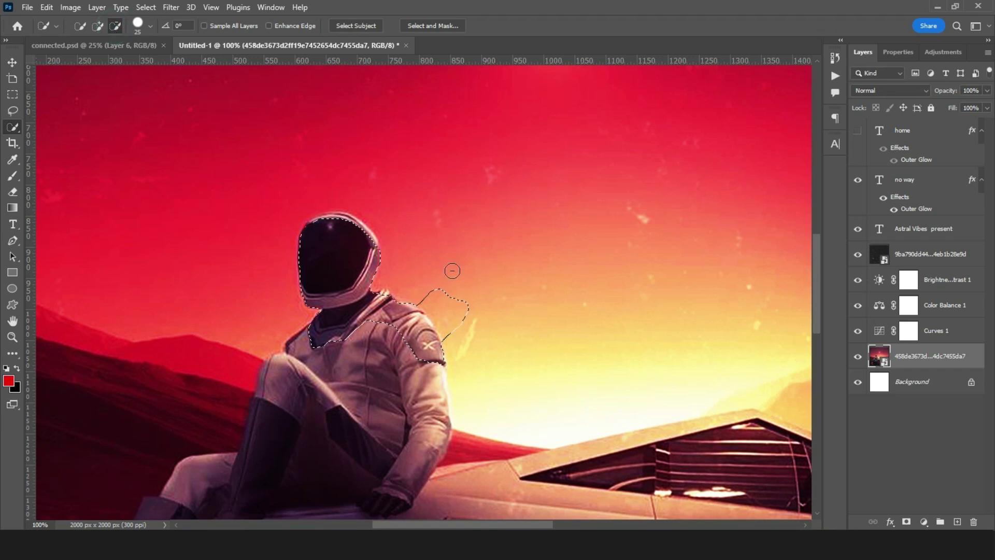
{"action": "left_click_drag", "start_coordinate": [465, 321], "coordinate": [459, 309]}
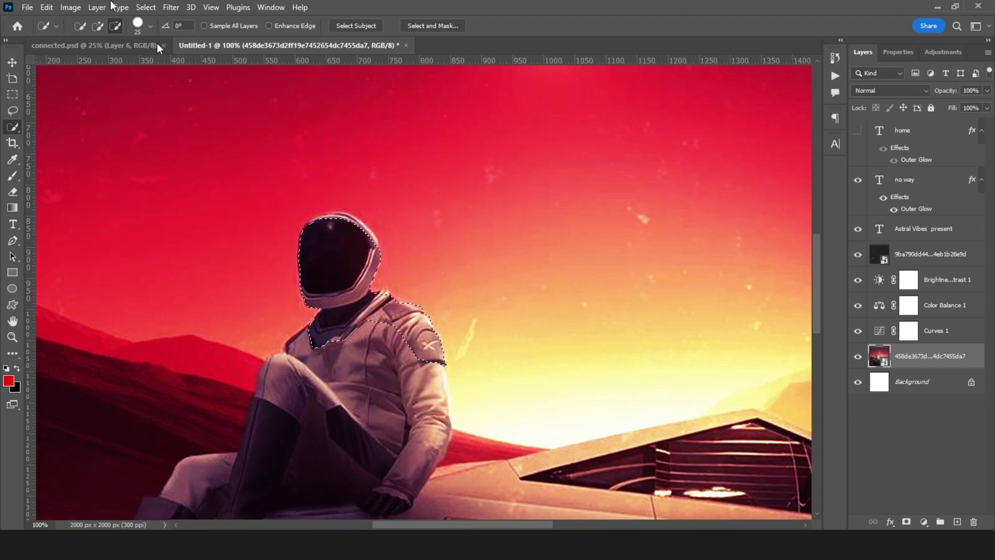
{"action": "left_click", "coordinate": [98, 25]}
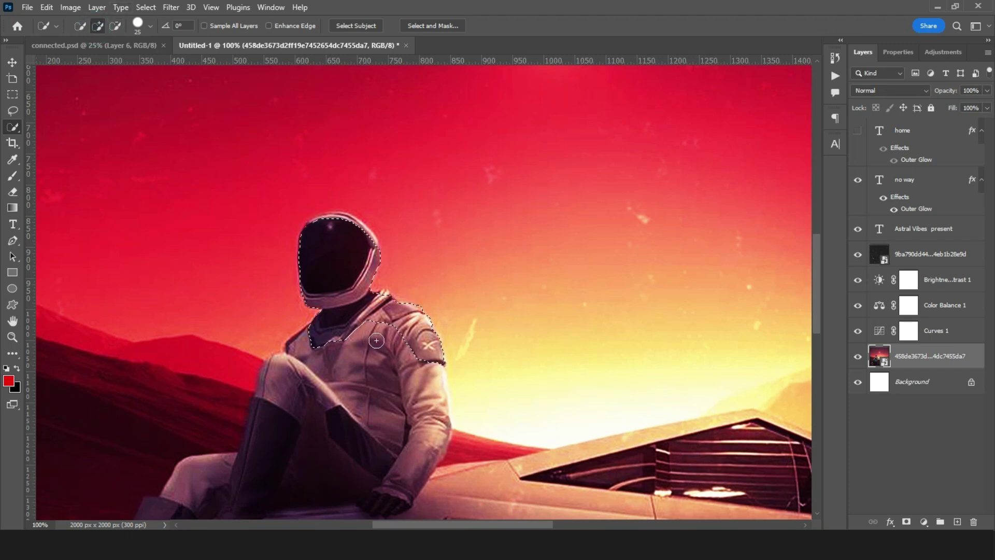
{"action": "left_click_drag", "start_coordinate": [415, 385], "coordinate": [434, 413]}
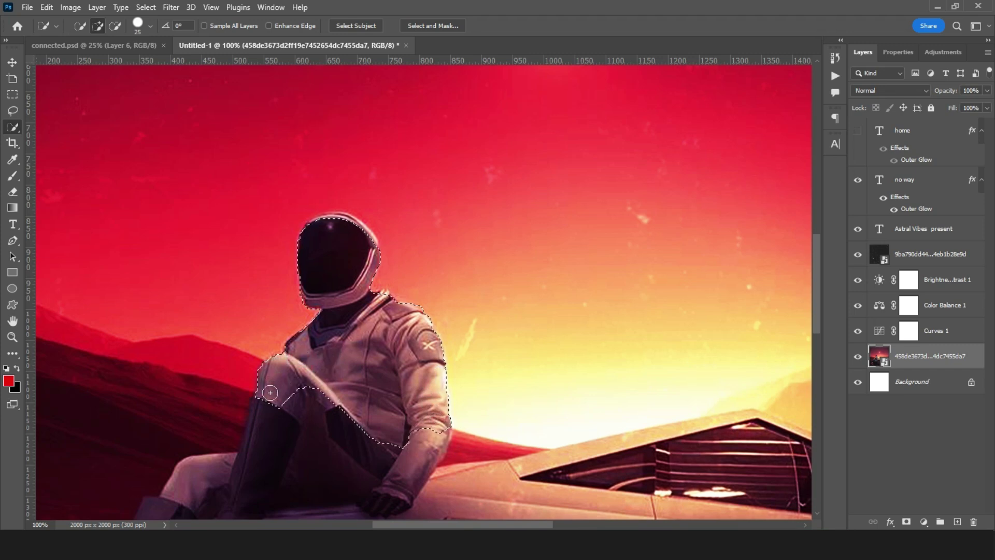
{"action": "mouse_move", "coordinate": [315, 399]}
{"action": "left_mouse_down"}
{"action": "mouse_move", "coordinate": [353, 438]}
{"action": "mouse_move", "coordinate": [415, 467]}
{"action": "mouse_move", "coordinate": [449, 454]}
{"action": "left_mouse_up"}
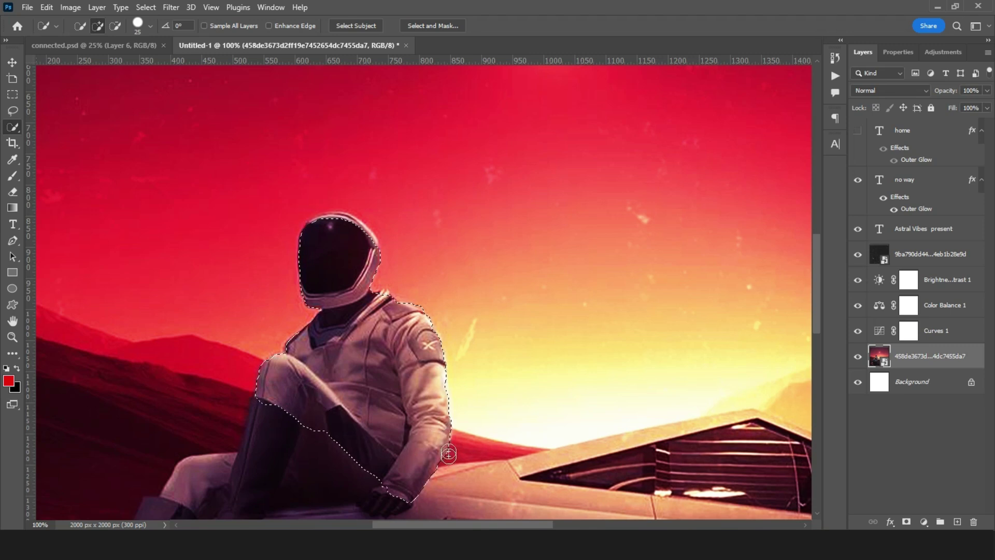
{"action": "left_click", "coordinate": [439, 393]}
{"action": "left_click", "coordinate": [382, 297]}
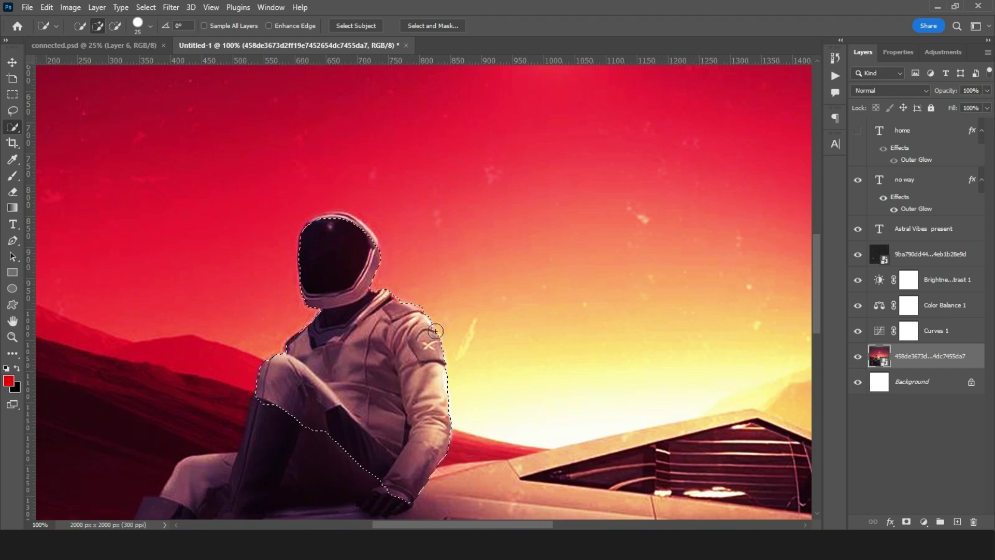
- Duplicate the selected astronaut onto its own layer, then show the "home" text layer and move it directly beneath that cut-out
{"action": "scroll", "coordinate": [440, 340], "scroll_direction": "down", "scroll_amount": 1}
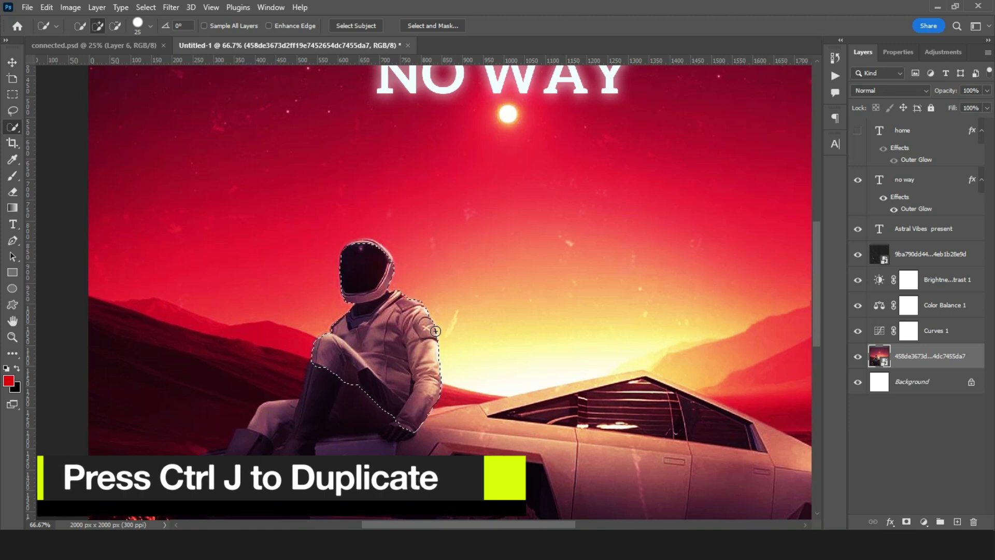
{"action": "key", "text": "ctrl+j"}
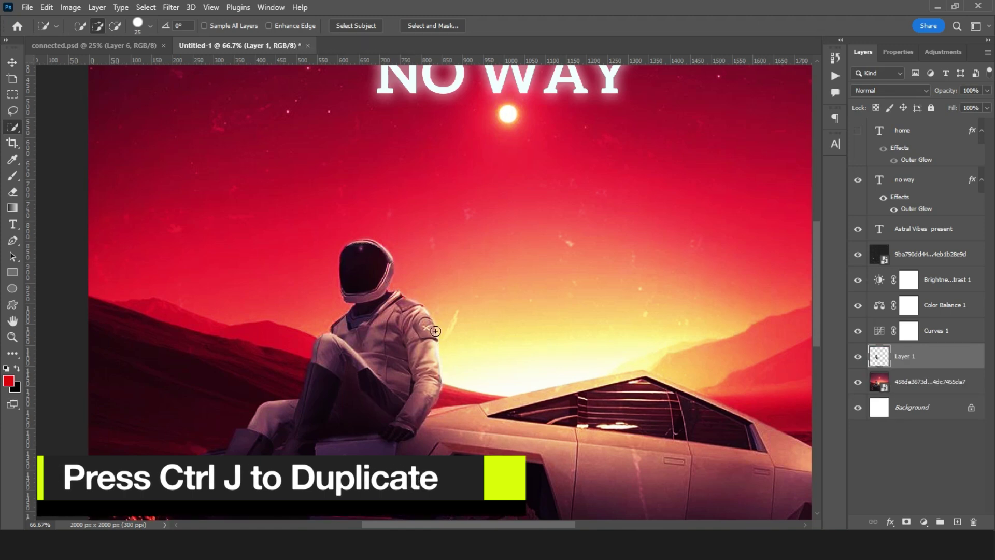
{"action": "left_click", "coordinate": [859, 132]}
{"action": "left_click_drag", "start_coordinate": [900, 133], "coordinate": [890, 375]}
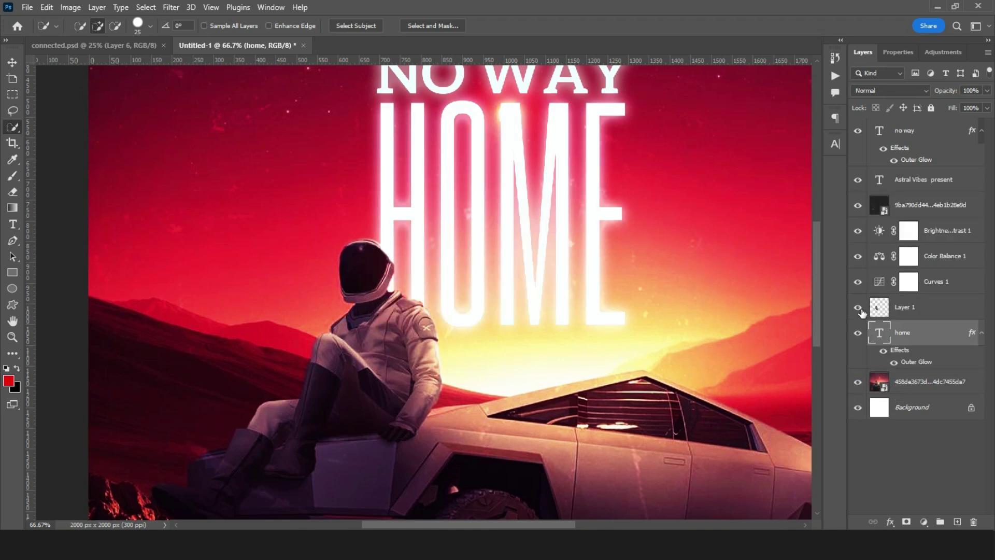
- Compare the cover with the astronaut cut-out layer hidden and shown, checking how it overlaps the HOME lettering
{"action": "left_click", "coordinate": [859, 309]}
{"action": "left_click", "coordinate": [859, 308]}
{"action": "left_click", "coordinate": [893, 315]}
{"action": "left_click", "coordinate": [856, 309]}
{"action": "left_click", "coordinate": [857, 309]}
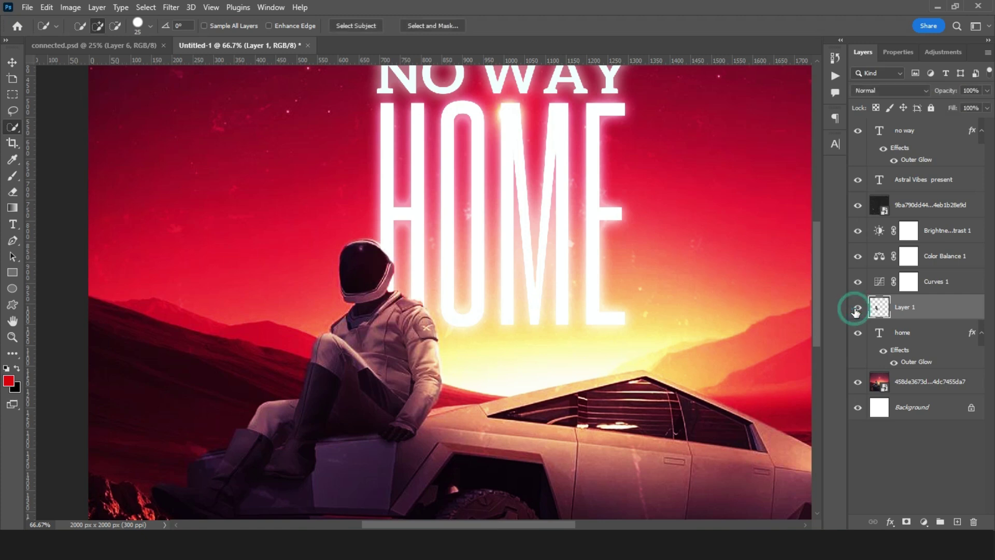
{"action": "key", "text": "ctrl+minus"}
{"action": "key", "text": "ctrl+minus"}
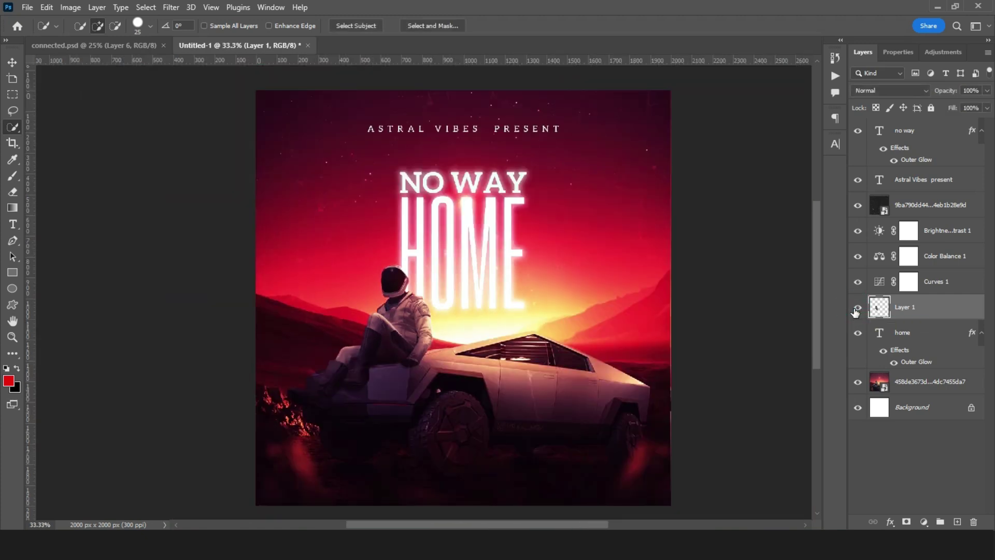
{"action": "key", "text": "ctrl+plus"}
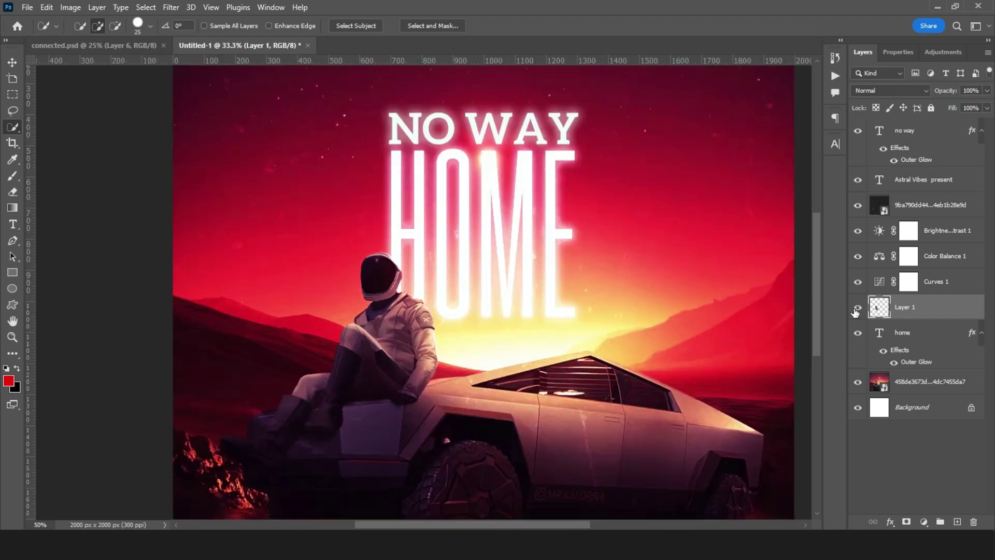
- Add a new layer directly above the astronaut image and set the soft Brush to 700 px
{"action": "left_click", "coordinate": [927, 386]}
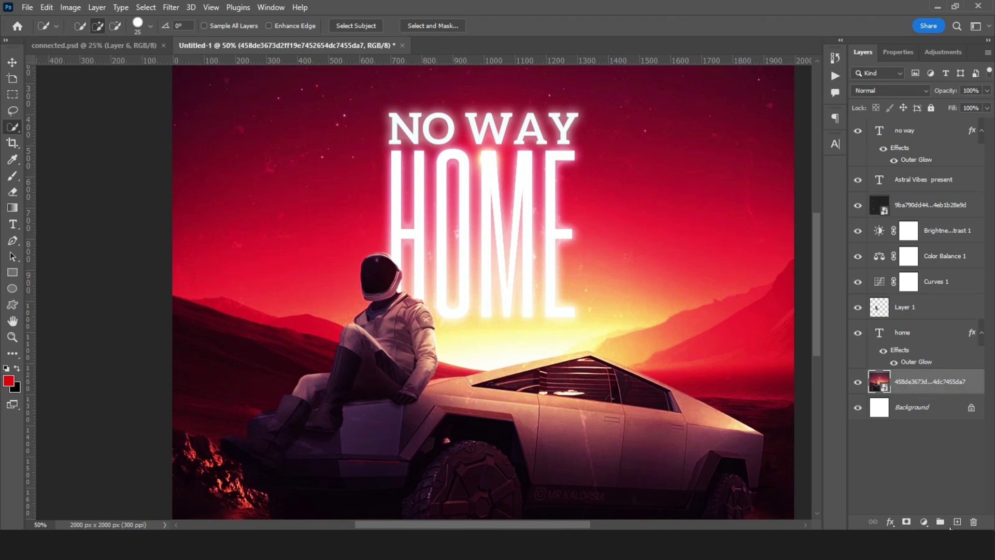
{"action": "left_click", "coordinate": [957, 522]}
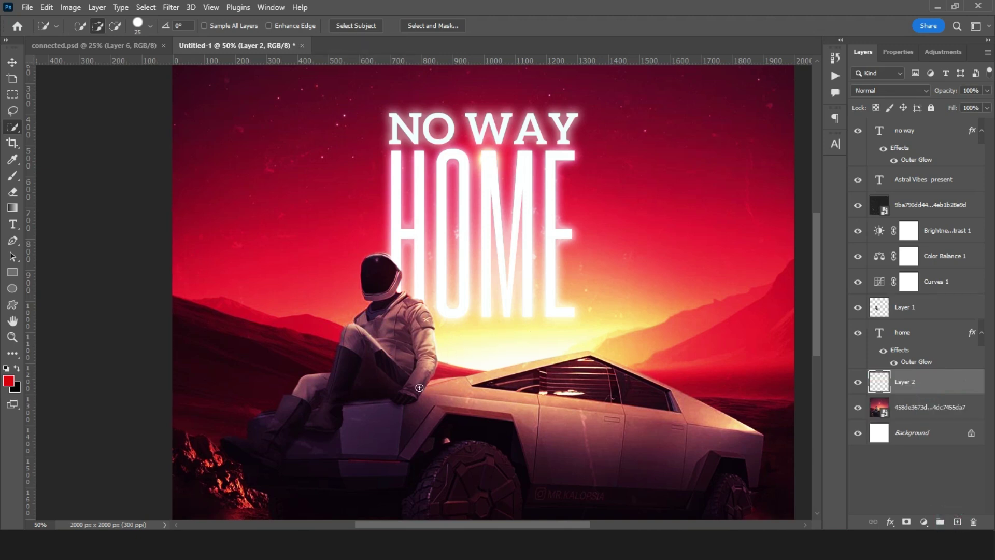
{"action": "key", "text": "b"}
{"action": "key", "text": "bracketleft"}
{"action": "key", "text": "bracketleft"}
{"action": "key", "text": "bracketleft"}
{"action": "key", "text": "bracketleft"}
{"action": "key", "text": "bracketleft"}
{"action": "key", "text": "bracketleft"}
{"action": "key", "text": "bracketright"}
{"action": "key", "text": "bracketright"}
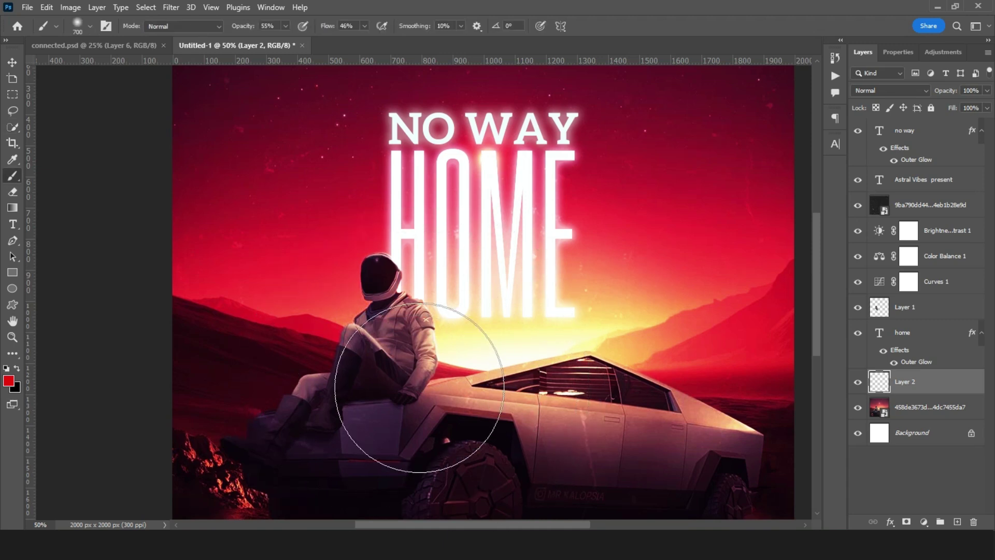
- Set the foreground colour to pale yellow and paint one soft 600 px brush dab over the bright horizon behind the HOME text
{"action": "left_click", "coordinate": [8, 381]}
{"action": "left_click_drag", "start_coordinate": [772, 403], "coordinate": [770, 411]}
{"action": "left_click_drag", "start_coordinate": [731, 313], "coordinate": [676, 252]}
{"action": "key", "text": "Return"}
{"action": "key", "text": "b"}
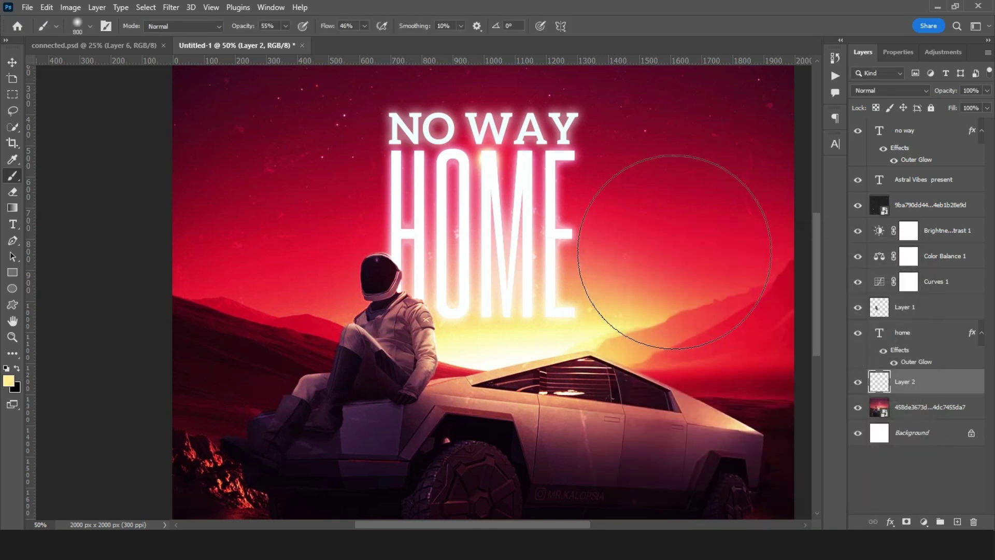
{"action": "key", "text": "bracketleft"}
{"action": "key", "text": "bracketleft"}
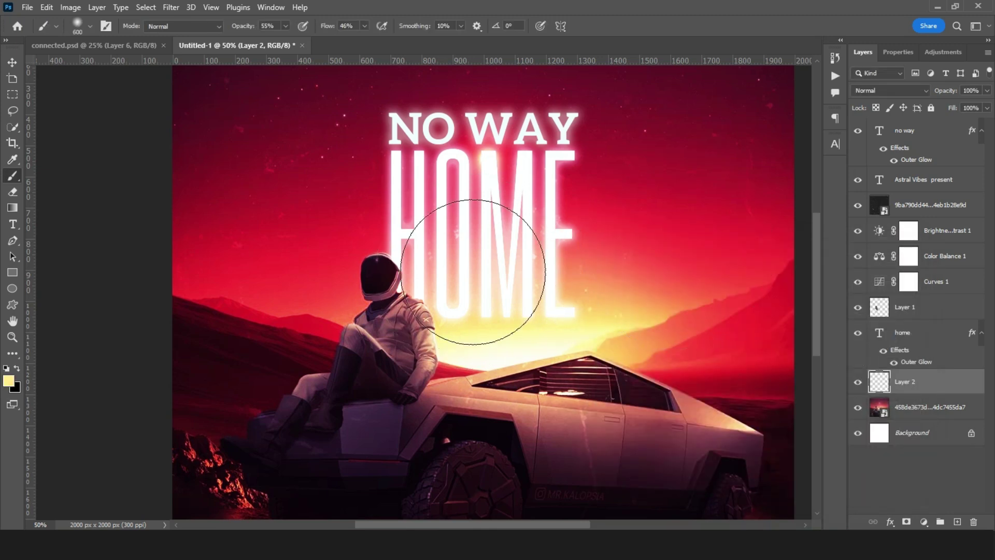
{"action": "left_click", "coordinate": [482, 311]}
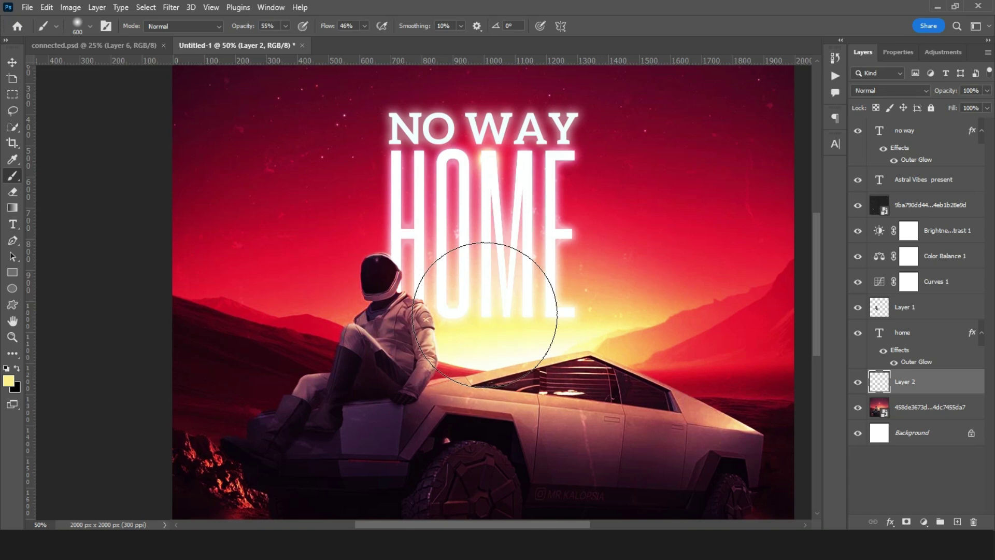
- Set the yellow glow layer's blend mode to Overlay and compare the cover with and without the glow
{"action": "left_click", "coordinate": [877, 91]}
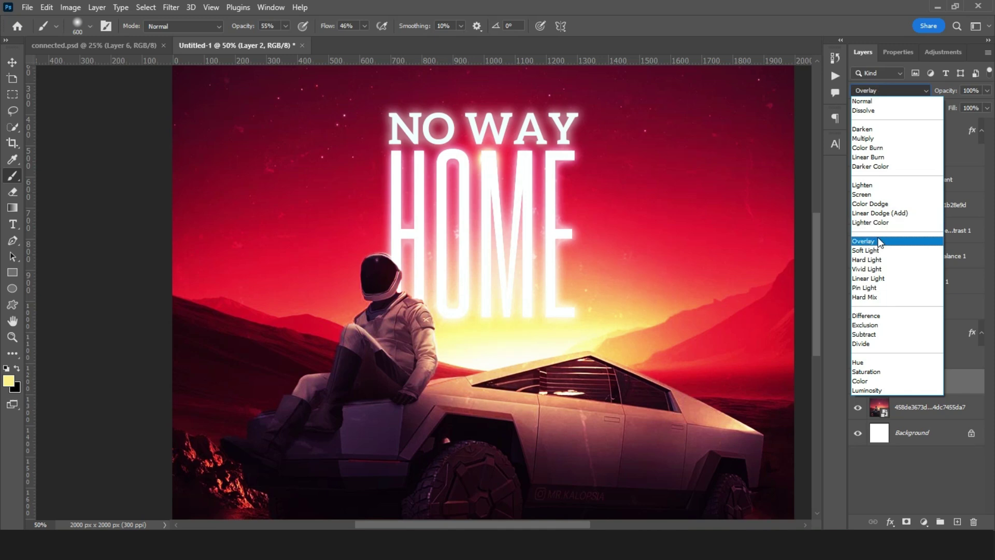
{"action": "left_click", "coordinate": [880, 242]}
{"action": "left_click", "coordinate": [858, 382]}
{"action": "left_click", "coordinate": [858, 384]}
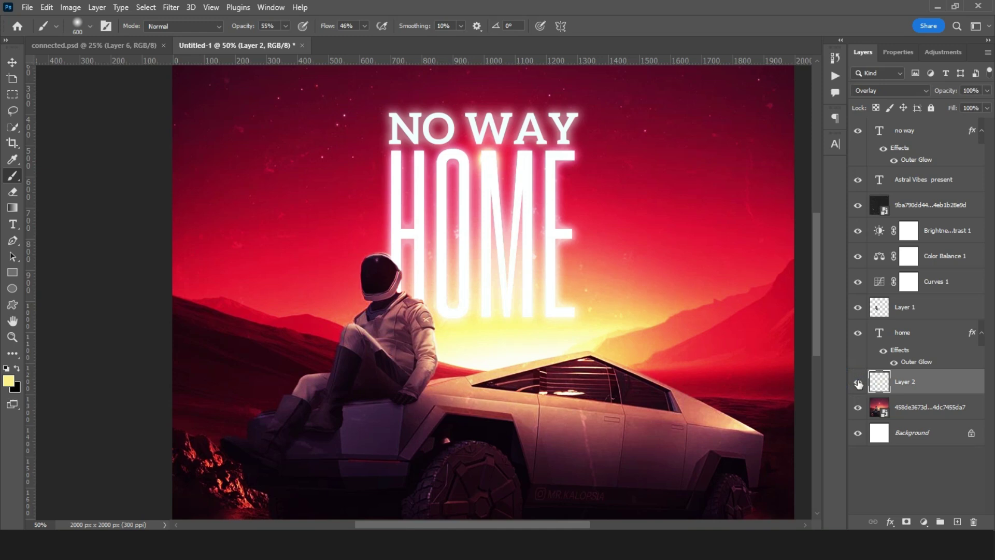
{"action": "key", "text": "ctrl+minus"}
{"action": "key", "text": "ctrl+minus"}
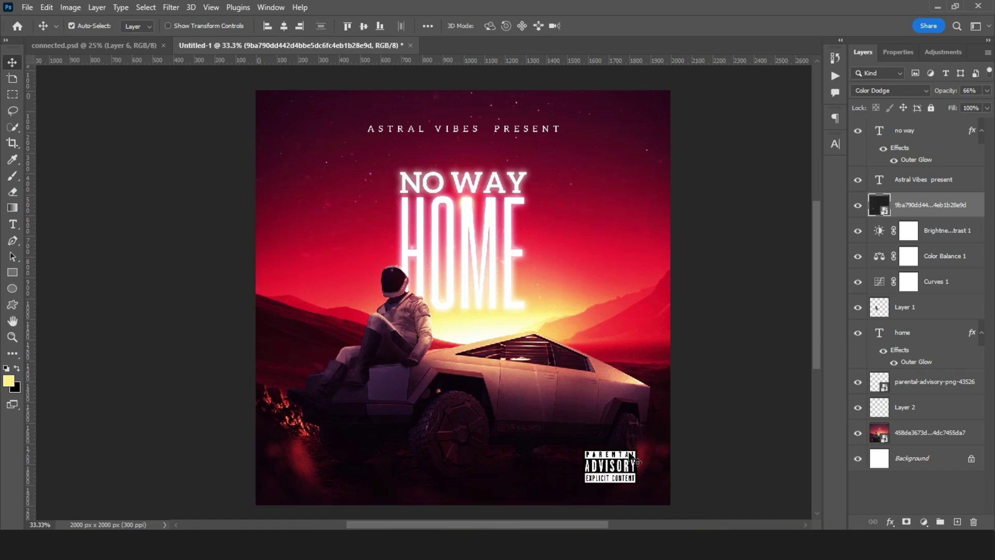
- Move the parental advisory layer to the top of the layer stack and shift the label slightly up and left on the cover
{"action": "key", "text": "ctrl"}
{"action": "left_click_drag", "start_coordinate": [918, 305], "coordinate": [918, 115]}
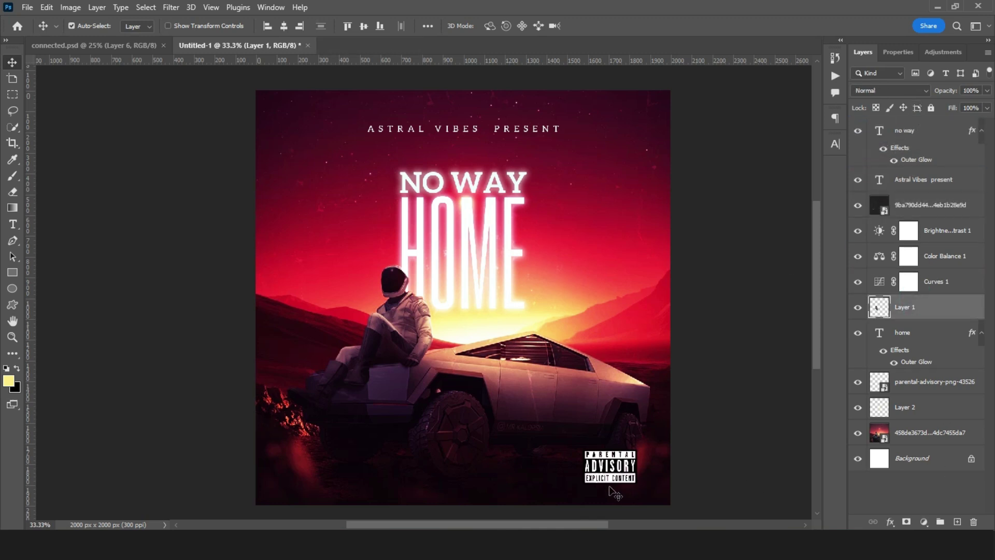
{"action": "left_click_drag", "start_coordinate": [621, 456], "coordinate": [642, 456]}
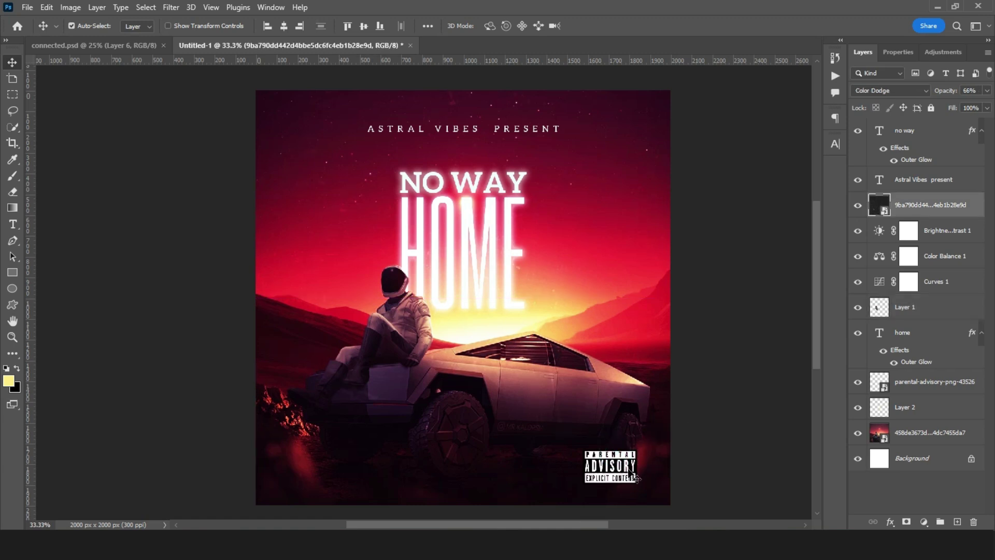
{"action": "left_click", "coordinate": [908, 383]}
{"action": "left_click_drag", "start_coordinate": [908, 383], "coordinate": [917, 127]}
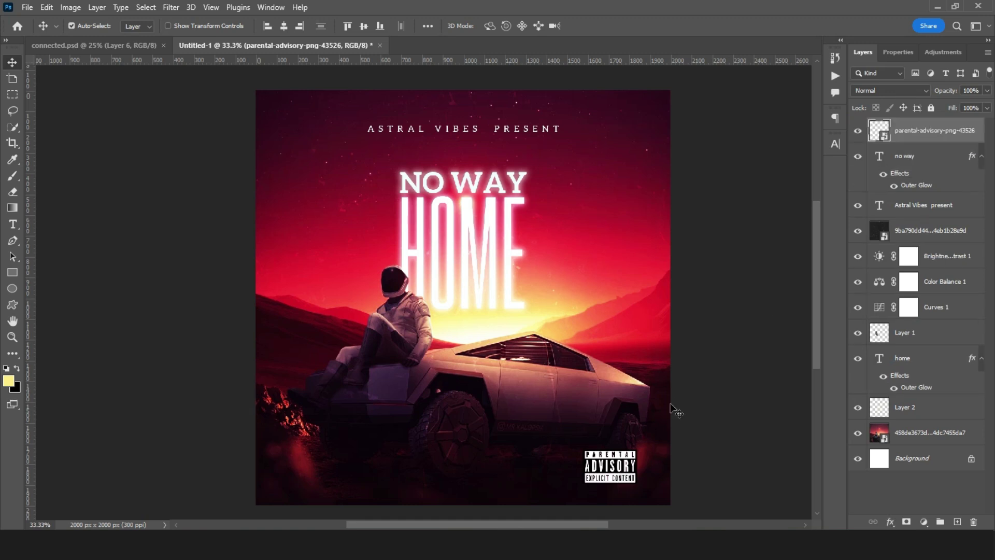
{"action": "mouse_move", "coordinate": [620, 465]}
{"action": "left_mouse_down"}
{"action": "mouse_move", "coordinate": [630, 463]}
{"action": "mouse_move", "coordinate": [615, 458]}
{"action": "left_mouse_up"}
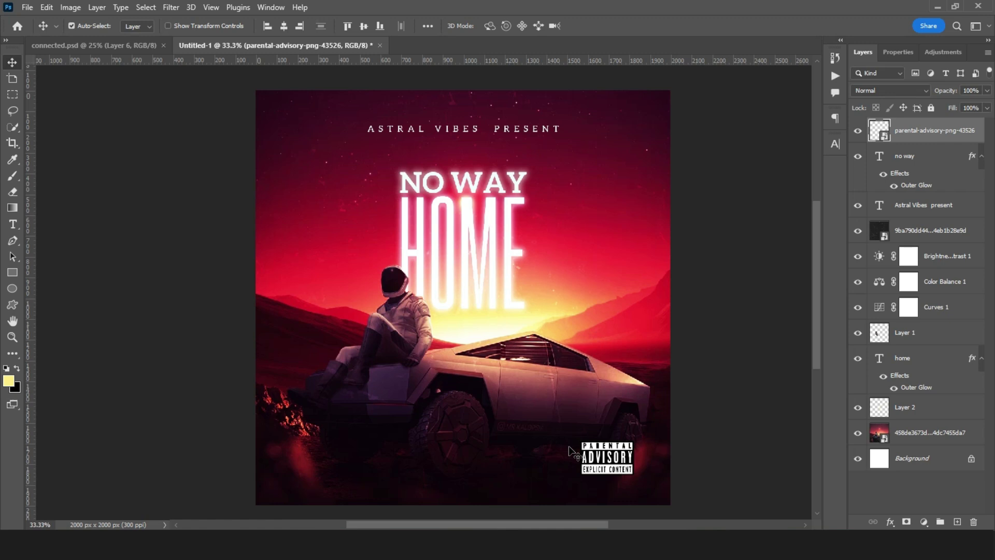
{"action": "scroll", "coordinate": [510, 513], "scroll_direction": "right", "scroll_amount": 2}
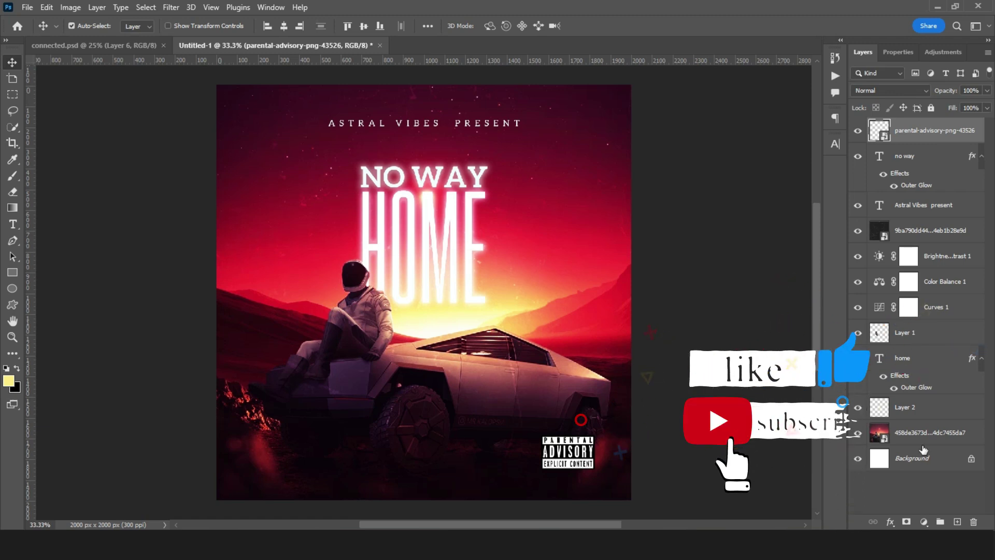
- Add a new layer above the astronaut image and set the foreground colour to near-black for the Gradient tool
{"action": "left_click", "coordinate": [912, 434]}
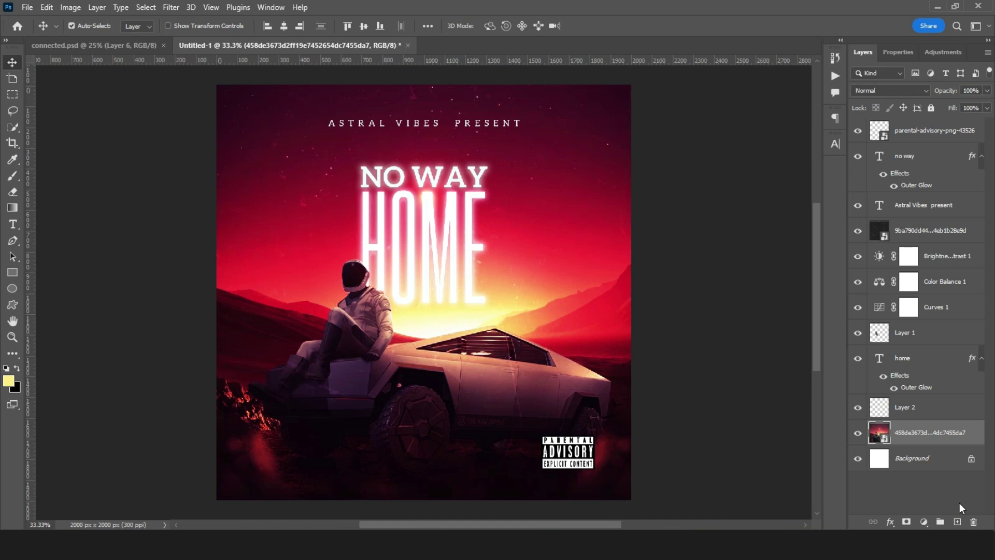
{"action": "left_click", "coordinate": [957, 522]}
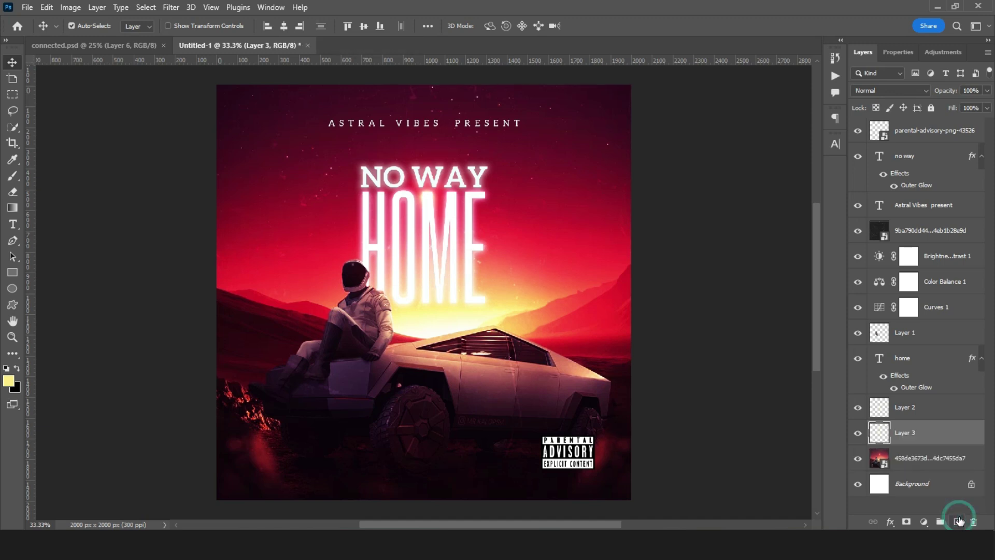
{"action": "key", "text": "g"}
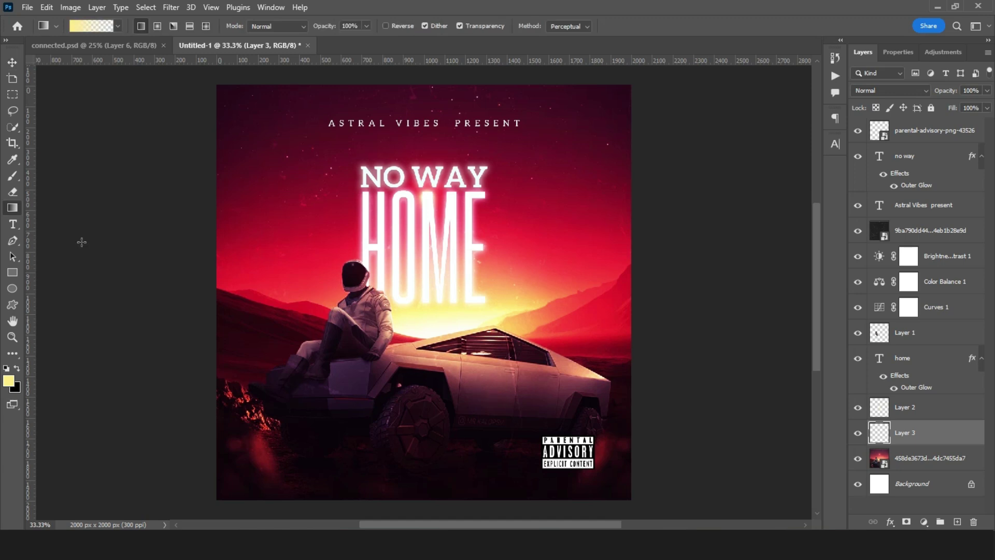
{"action": "left_click", "coordinate": [9, 383]}
{"action": "left_click", "coordinate": [331, 466]}
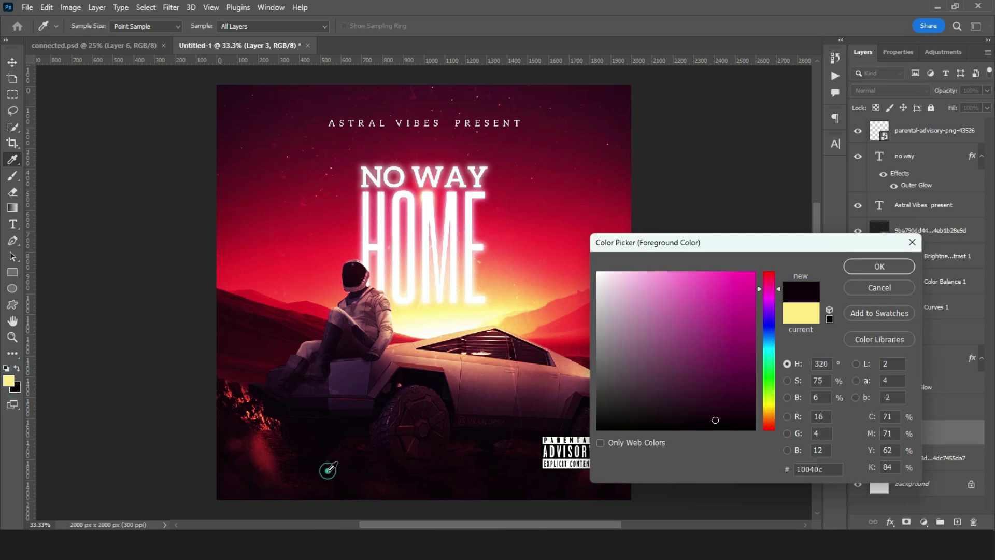
{"action": "left_click_drag", "start_coordinate": [715, 421], "coordinate": [759, 424]}
{"action": "key", "text": "g"}
{"action": "key", "text": "Return"}
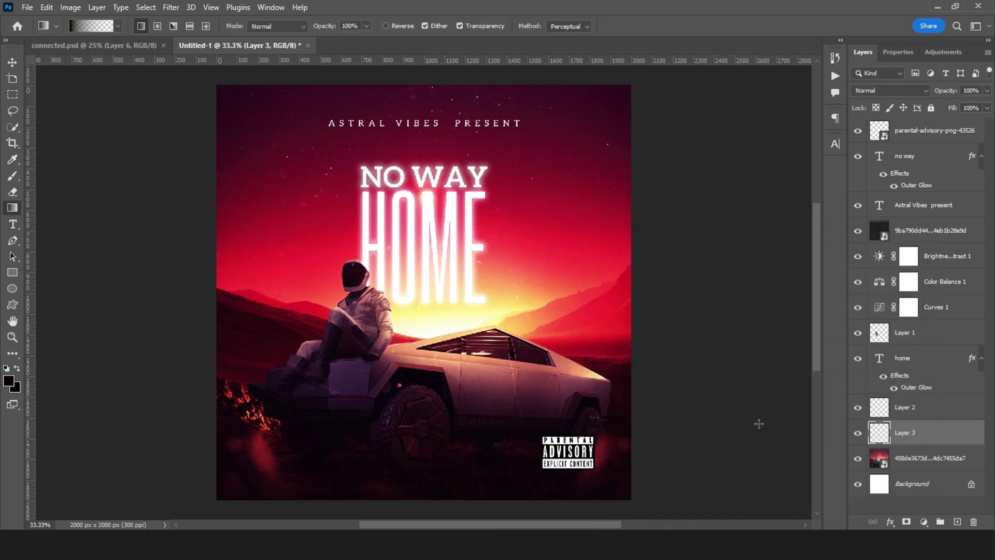
- Draw a black-to-transparent linear gradient from just below the cover's lower edge up to the car on the new layer
{"action": "key", "text": "ctrl+minus"}
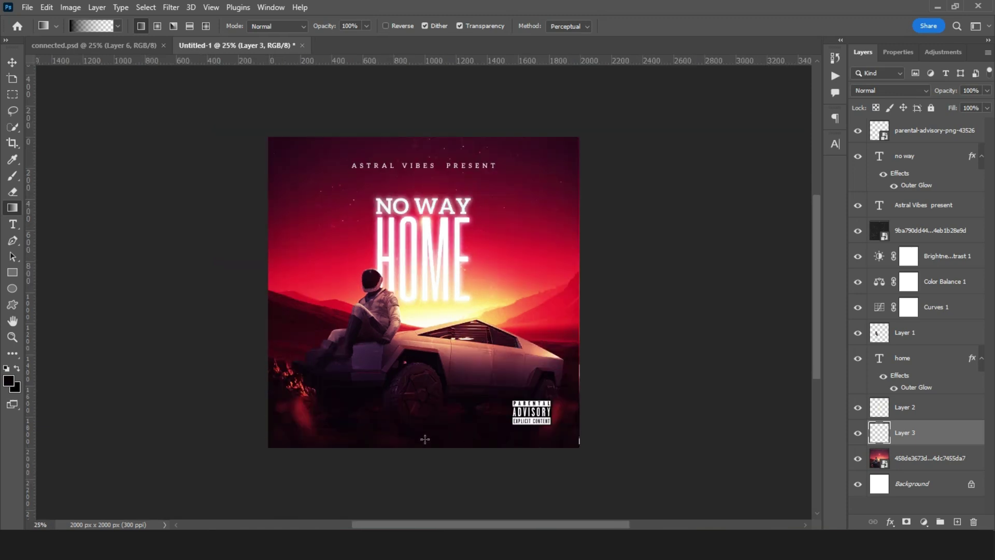
{"action": "left_click_drag", "start_coordinate": [410, 458], "coordinate": [416, 350]}
{"action": "key", "text": "Return"}
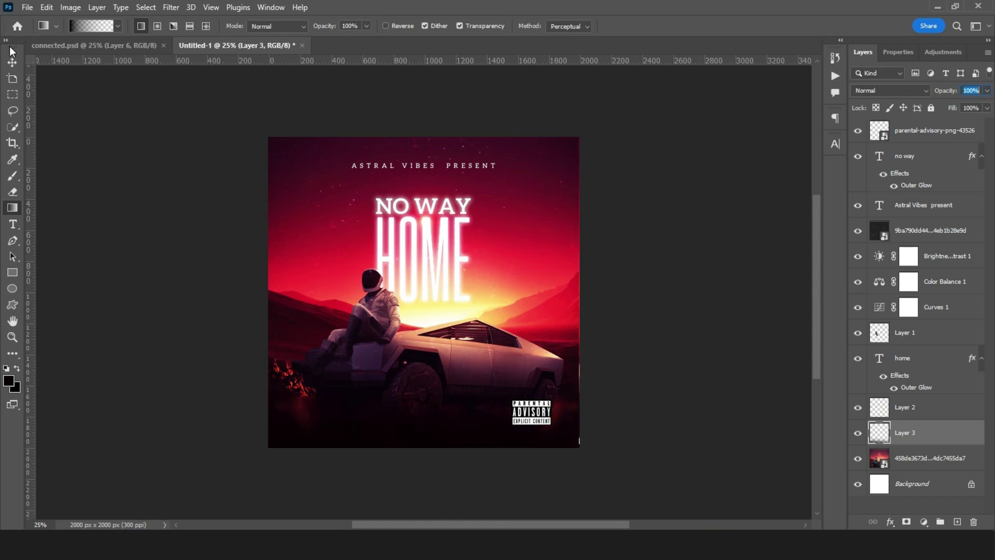
- Add the text "Stilee" near the cover's lower-left corner, with All Caps turned off
{"action": "key", "text": "t"}
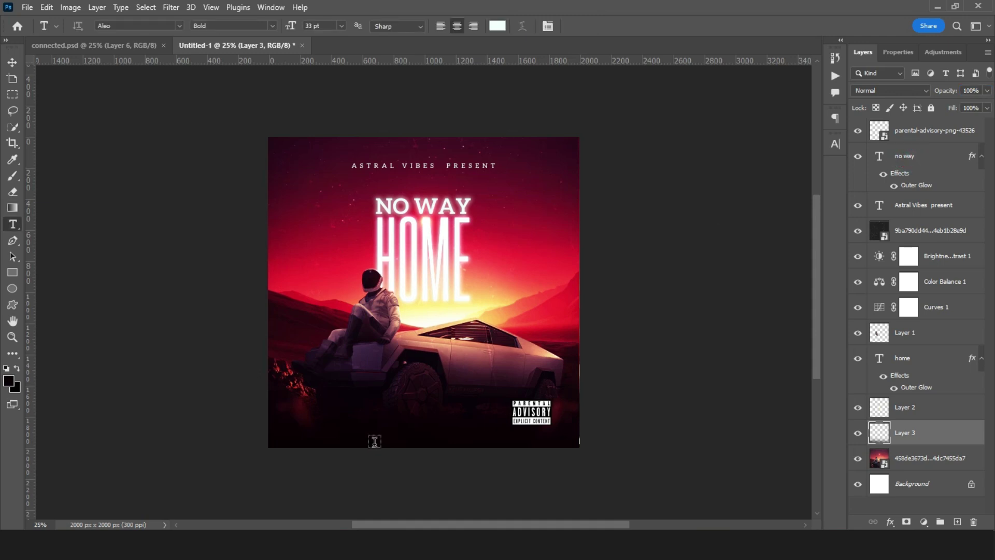
{"action": "left_click", "coordinate": [907, 156]}
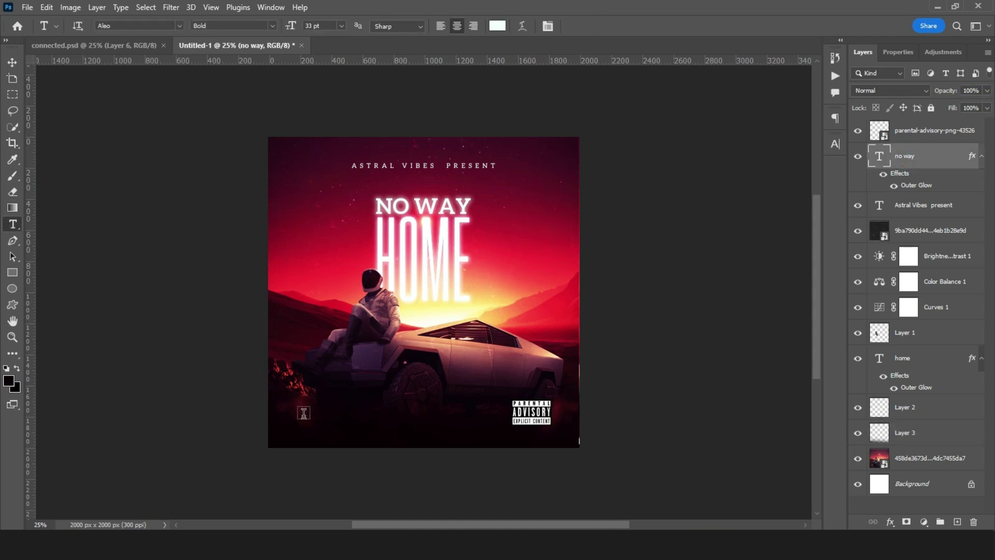
{"action": "left_click", "coordinate": [304, 413]}
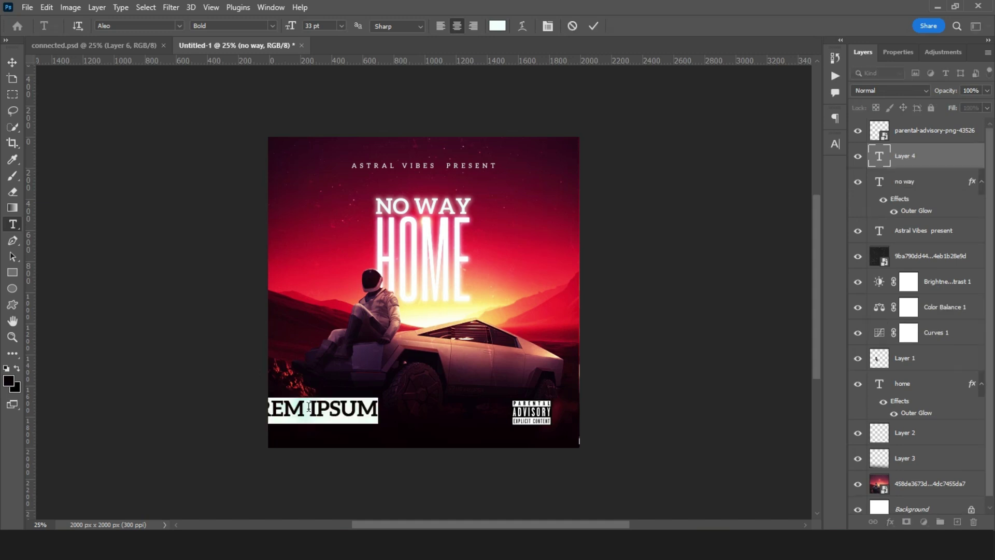
{"action": "type", "text": "S"}
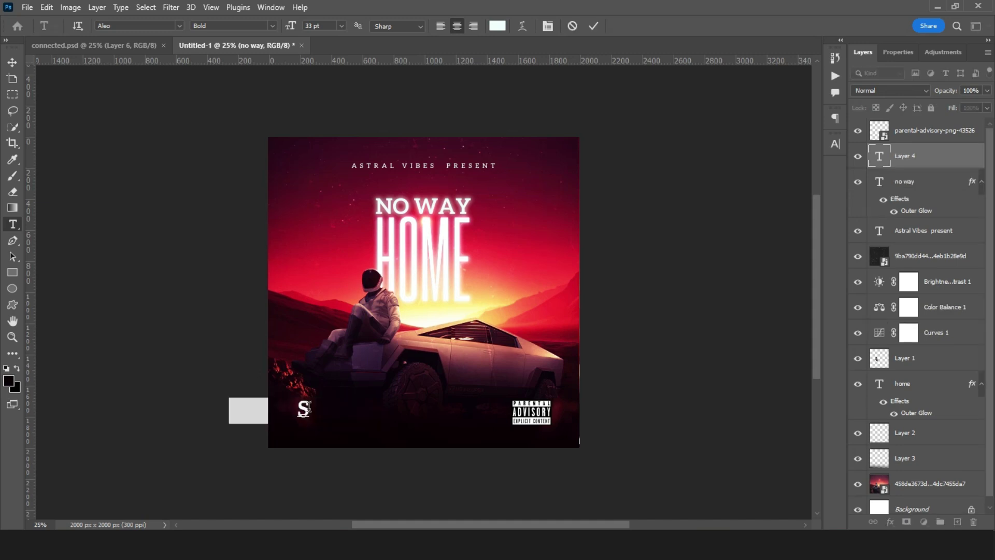
{"action": "type", "text": "T"}
{"action": "key", "text": "BackSpace"}
{"action": "left_click", "coordinate": [890, 52]}
{"action": "left_click", "coordinate": [860, 302]}
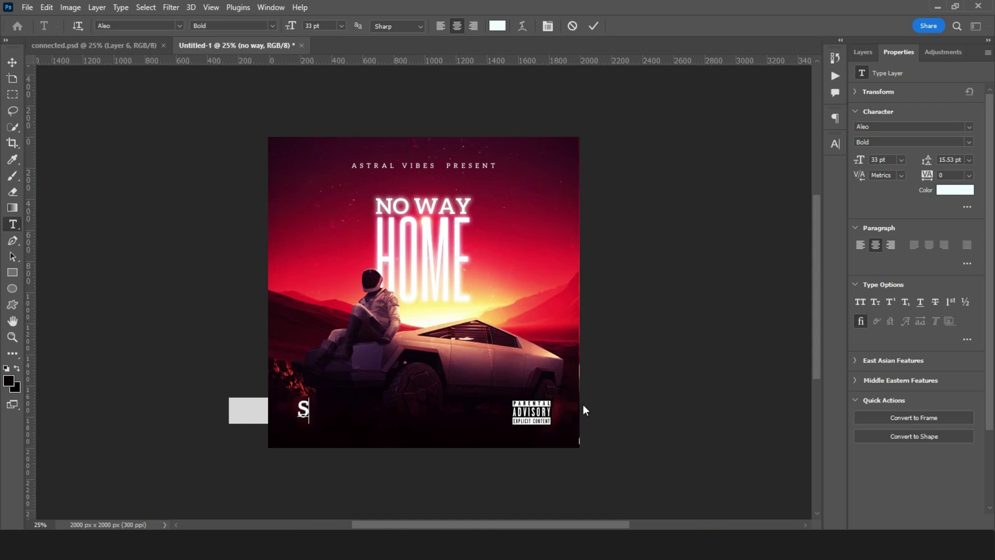
{"action": "type", "text": "i"}
{"action": "key", "text": "BackSpace"}
{"action": "type", "text": "tilee"}
- Set the font of the "Stilee" text to Millanova Regular
{"action": "key", "text": "ctrl+a"}
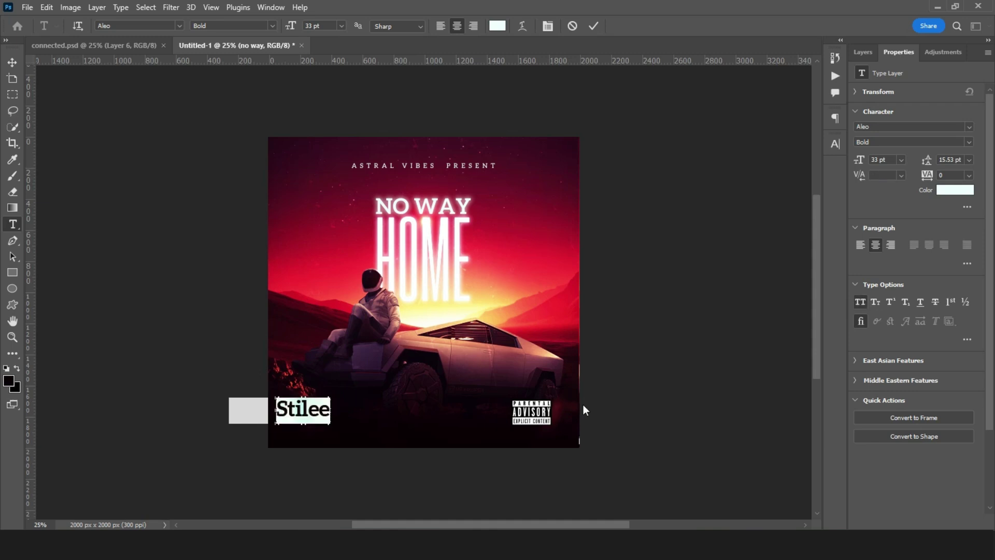
{"action": "key", "text": "ctrl+Return"}
{"action": "left_click", "coordinate": [146, 25]}
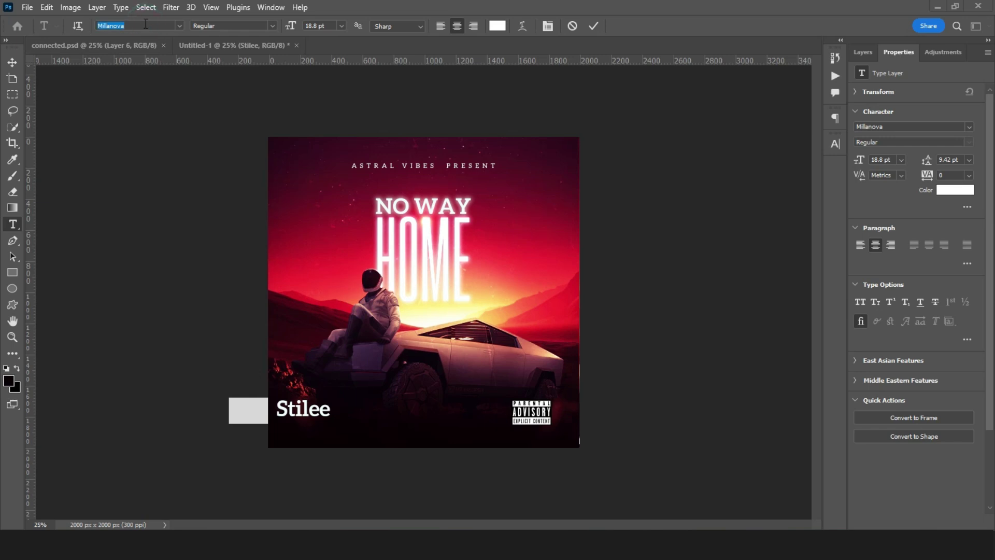
{"action": "type", "text": "Aleo"}
{"action": "key", "text": "ctrl+a"}
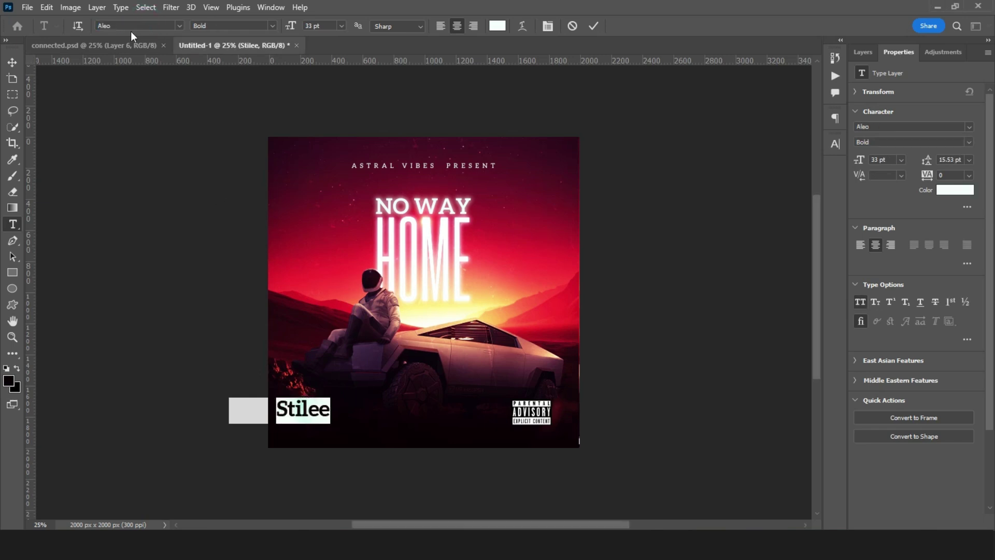
{"action": "left_click", "coordinate": [129, 26]}
{"action": "type", "text": "Millanova"}
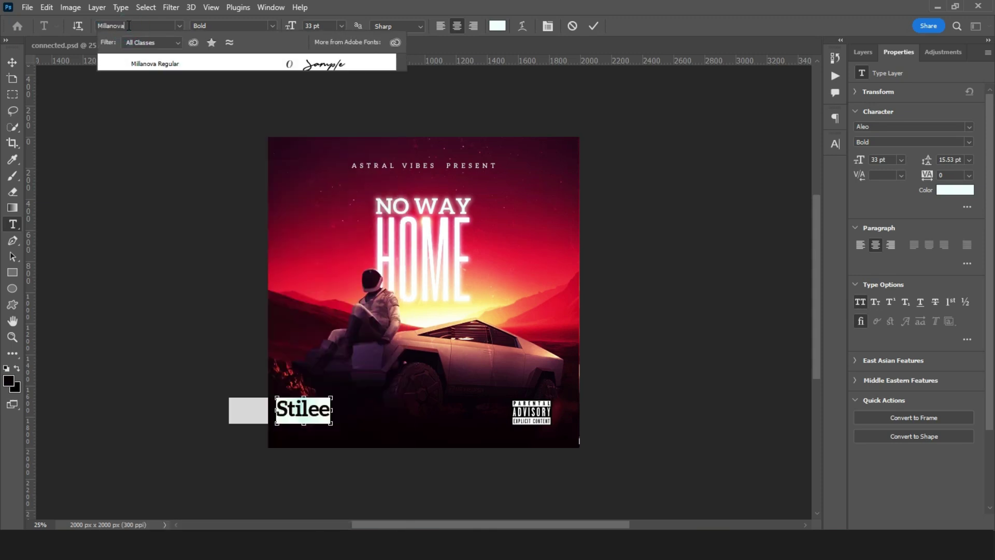
{"action": "left_click", "coordinate": [148, 65]}
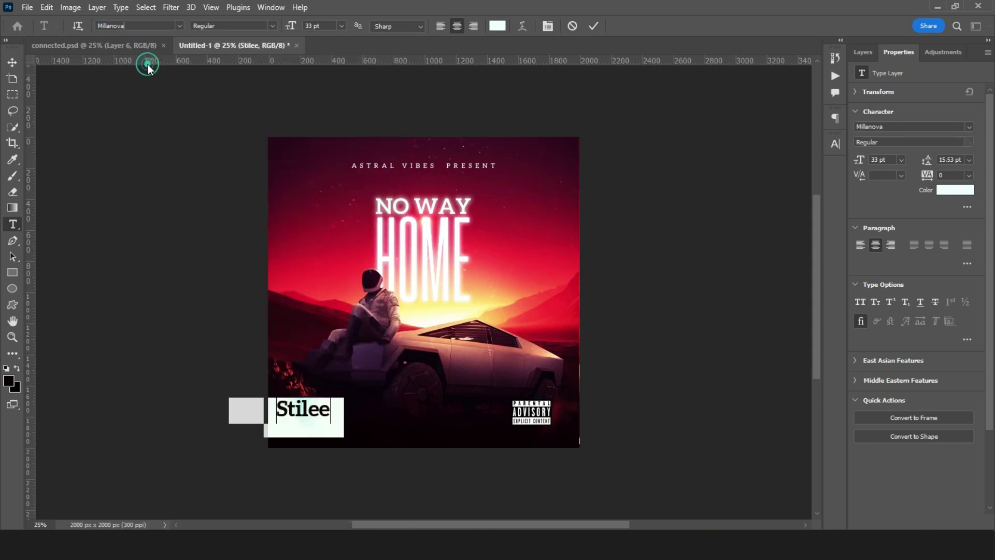
- Scale the "Stilee" text down to about 63% and place it fully inside the cover's lower-left corner
{"action": "left_click", "coordinate": [12, 62]}
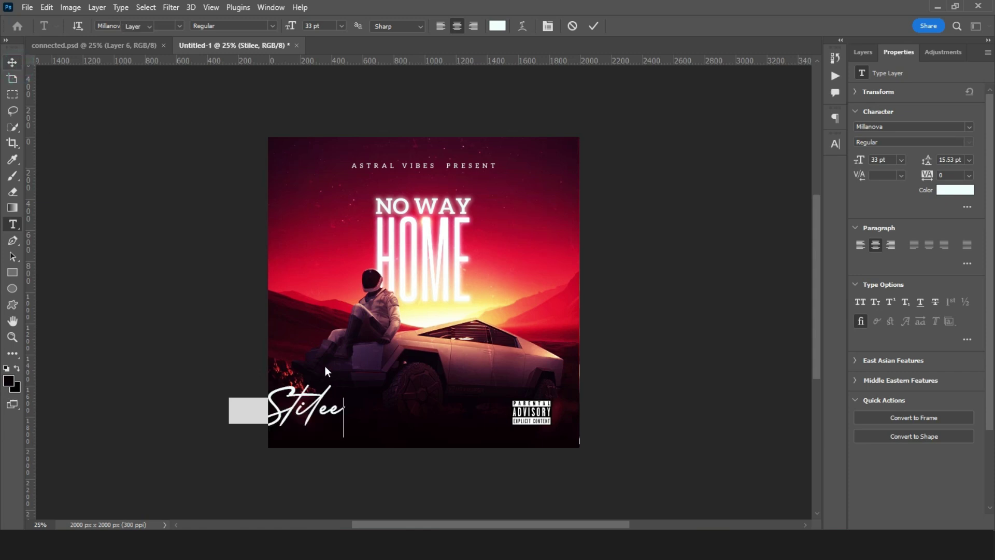
{"action": "mouse_move", "coordinate": [323, 409]}
{"action": "left_mouse_down"}
{"action": "mouse_move", "coordinate": [349, 402]}
{"action": "mouse_move", "coordinate": [323, 423]}
{"action": "left_mouse_up"}
{"action": "key", "text": "ctrl+t"}
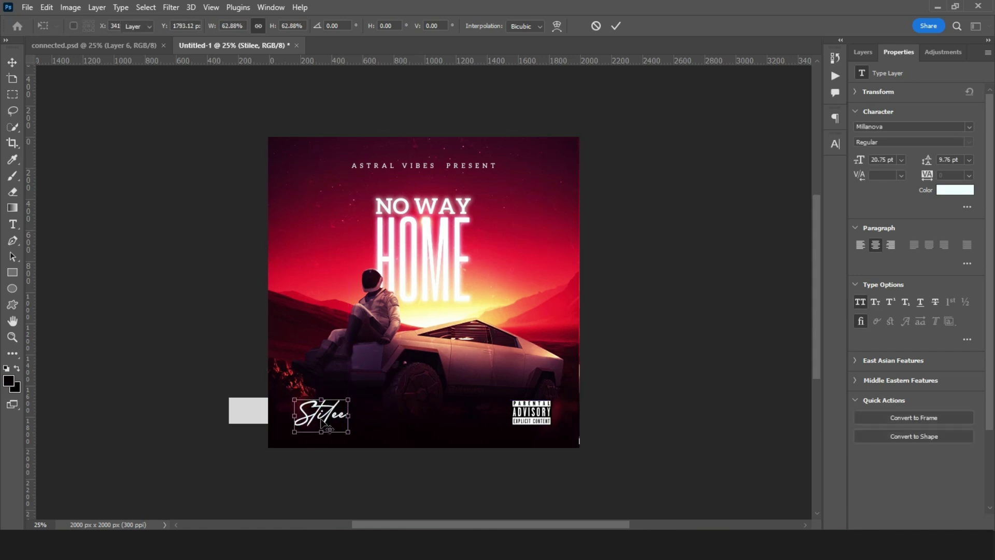
{"action": "key", "text": "Return"}
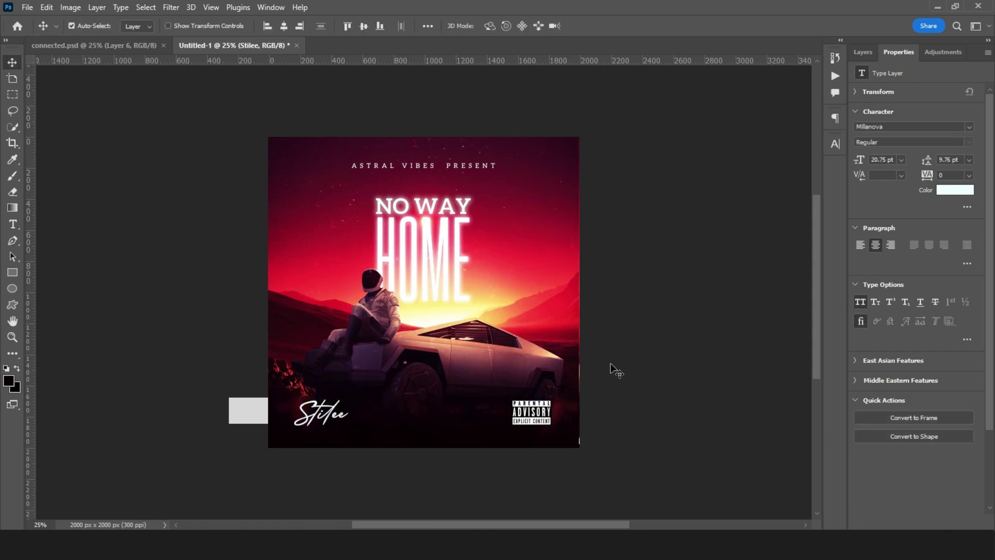
- Apply a red Outer Glow to the "Stilee" text layer
{"action": "left_click", "coordinate": [863, 52]}
{"action": "right_click", "coordinate": [917, 167]}
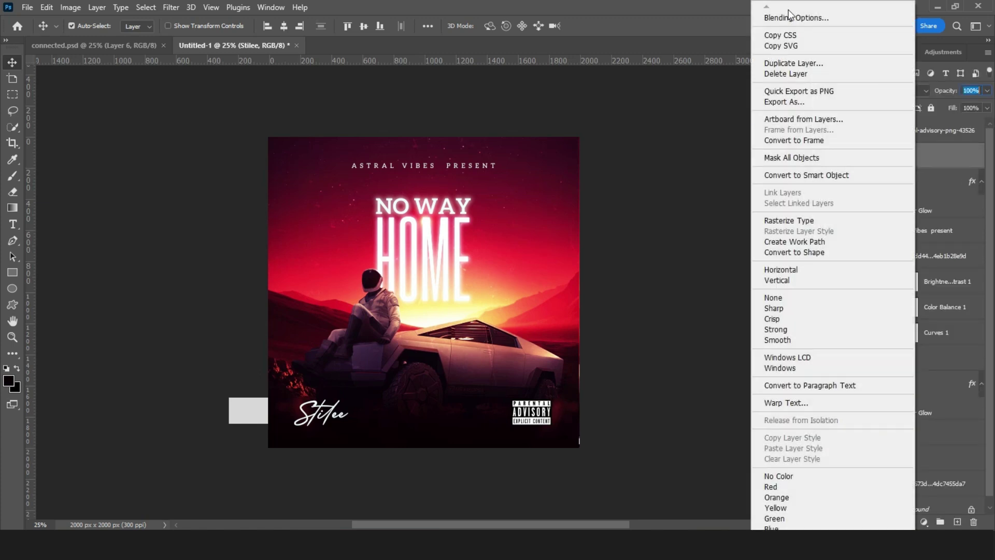
{"action": "left_click", "coordinate": [788, 17]}
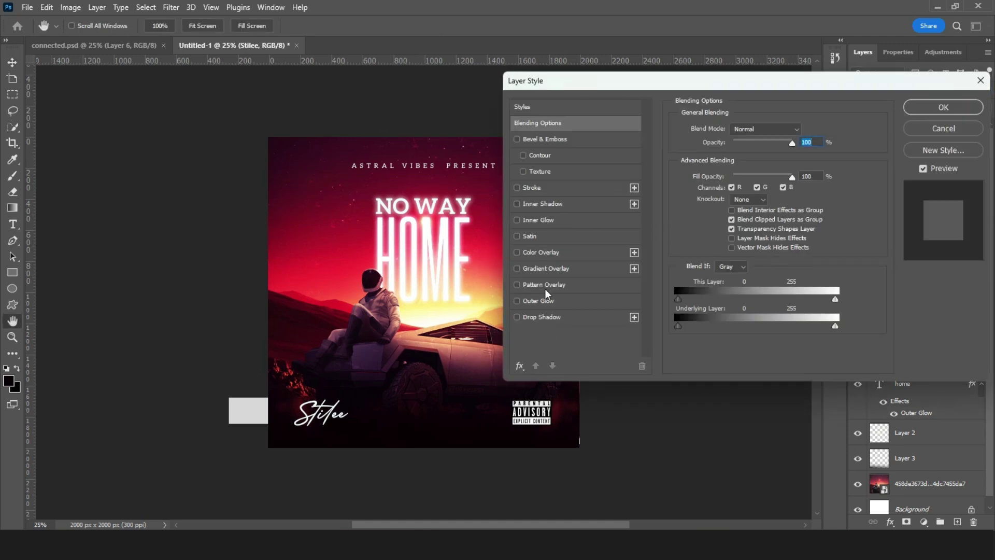
{"action": "left_click", "coordinate": [544, 302]}
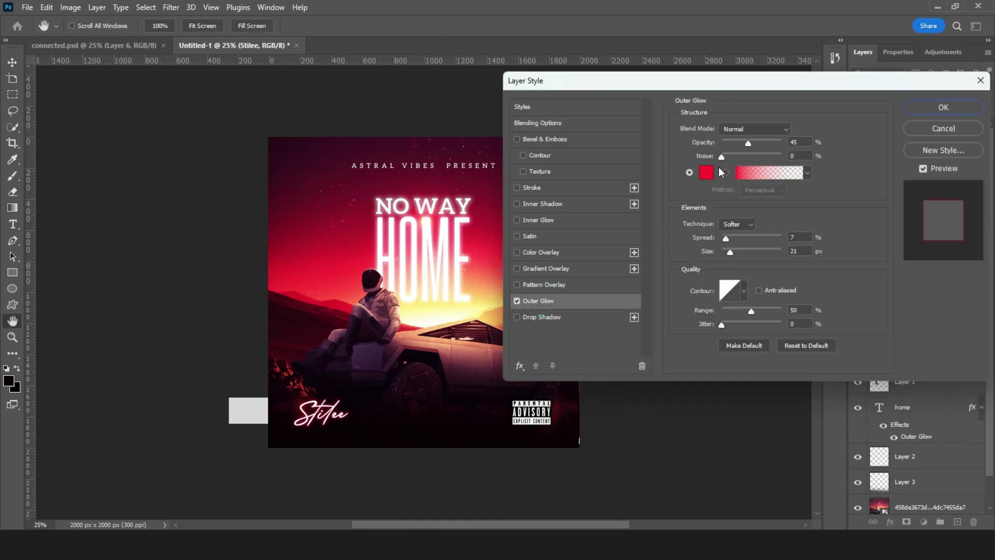
{"action": "left_click", "coordinate": [707, 173]}
{"action": "left_click_drag", "start_coordinate": [751, 272], "coordinate": [758, 268]}
{"action": "left_click", "coordinate": [770, 280]}
{"action": "left_click", "coordinate": [770, 283]}
{"action": "left_click", "coordinate": [880, 267]}
{"action": "left_click", "coordinate": [730, 250]}
{"action": "left_click", "coordinate": [913, 105]}
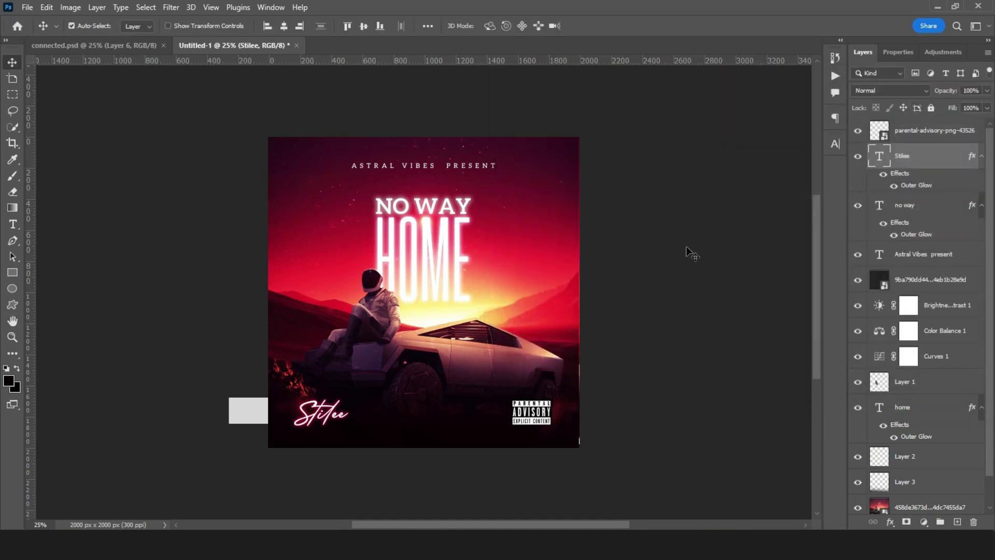
- Line up the "Stilee" text and the parental advisory label along their lower edges, then nudge both slightly down
{"action": "left_click", "coordinate": [318, 415]}
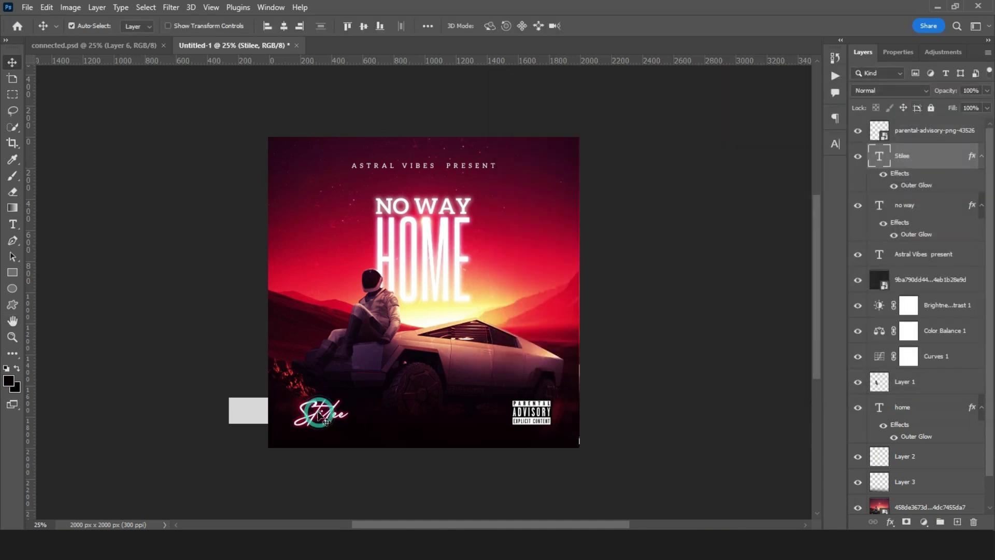
{"action": "left_click", "coordinate": [522, 415]}
{"action": "left_click_drag", "start_coordinate": [522, 415], "coordinate": [524, 411]}
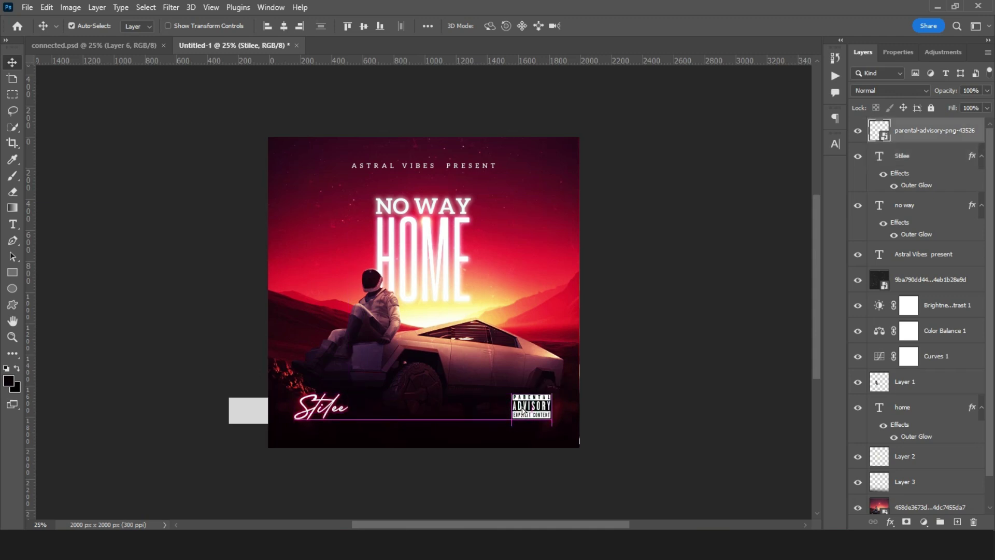
{"action": "left_click", "coordinate": [318, 410]}
{"action": "key", "text": "shift+Down"}
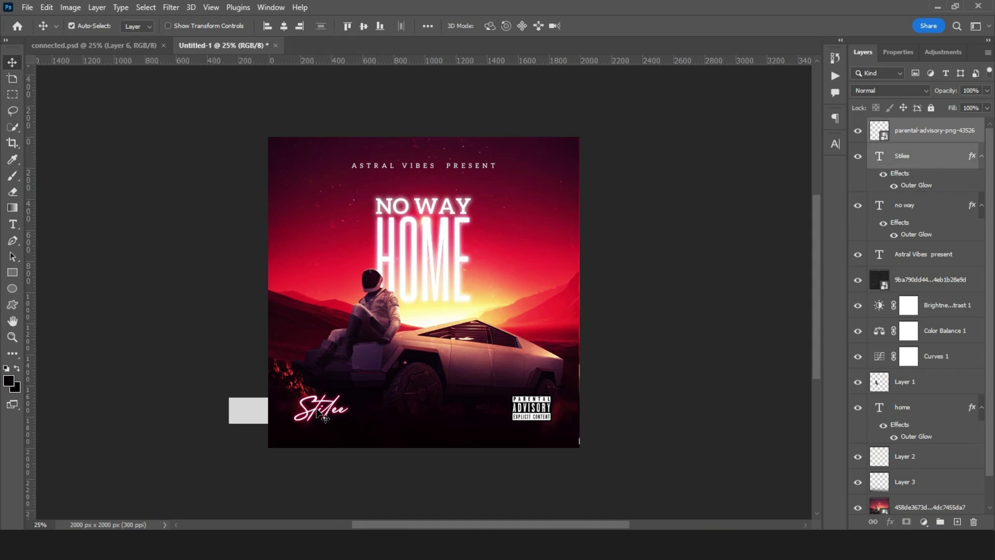
{"action": "left_click", "coordinate": [705, 318]}
{"action": "scroll", "coordinate": [987, 438], "scroll_direction": "down", "scroll_amount": 1}
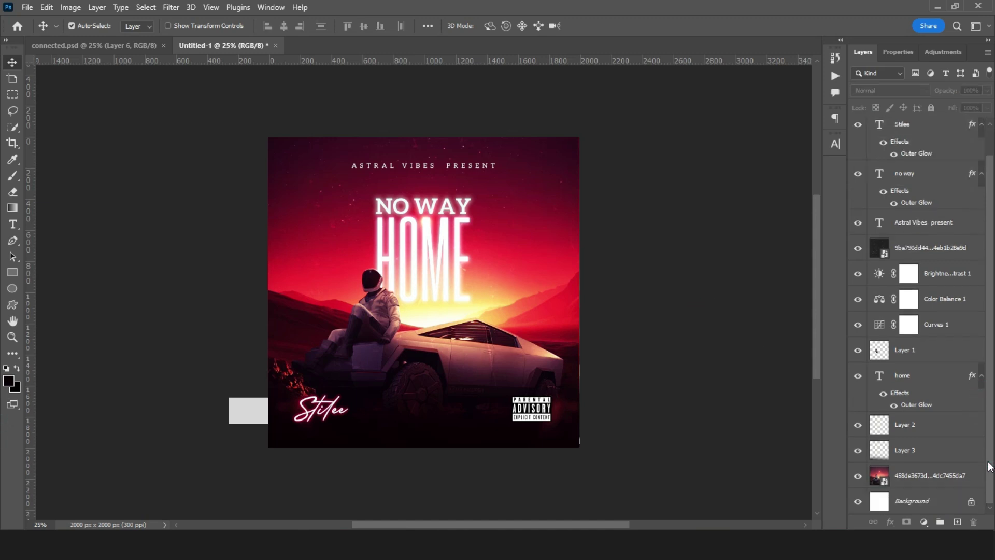
{"action": "left_click", "coordinate": [928, 427]}
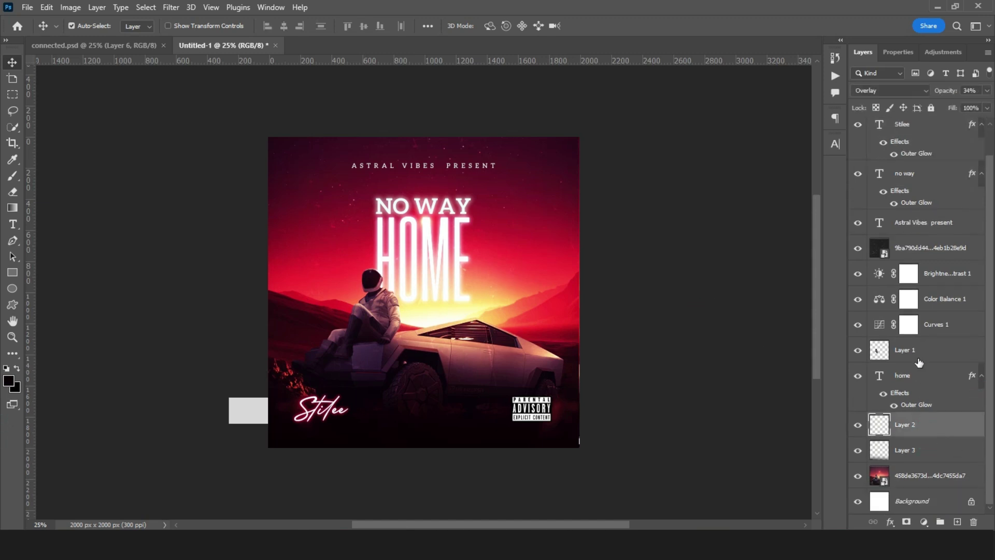
{"action": "double_click", "coordinate": [899, 417]}
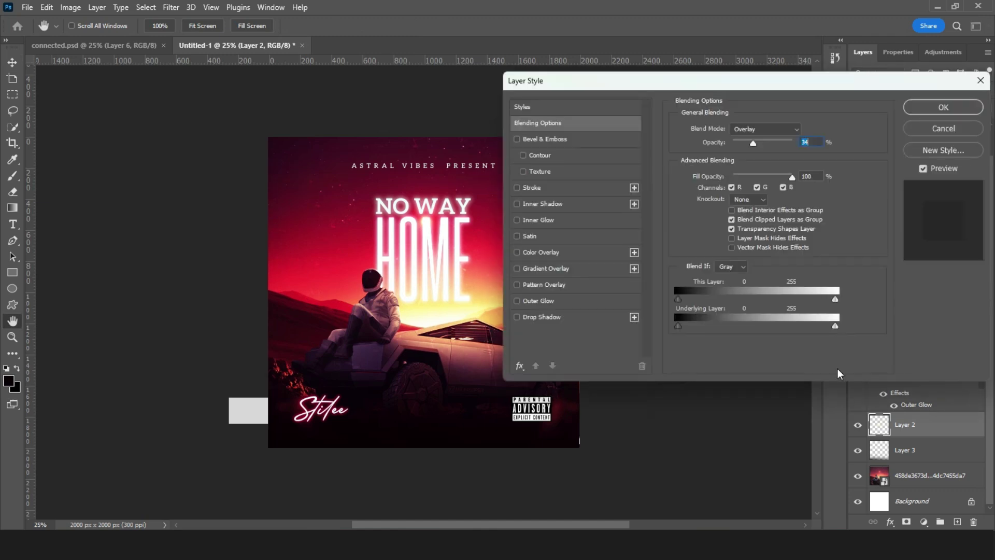
{"action": "key", "text": "Return"}
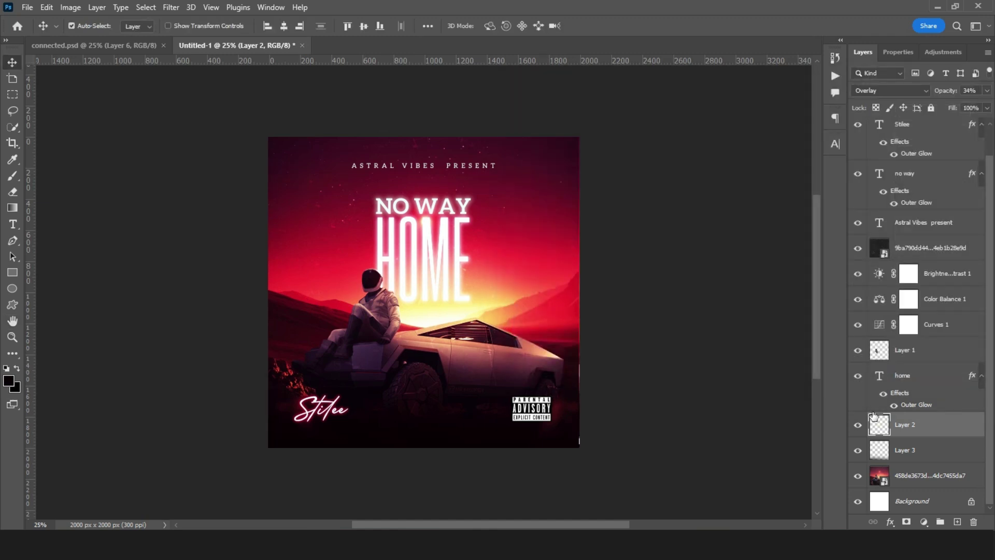
- Unlock the Background layer to make it a regular layer
{"action": "left_click", "coordinate": [910, 476], "text": "ctrl"}
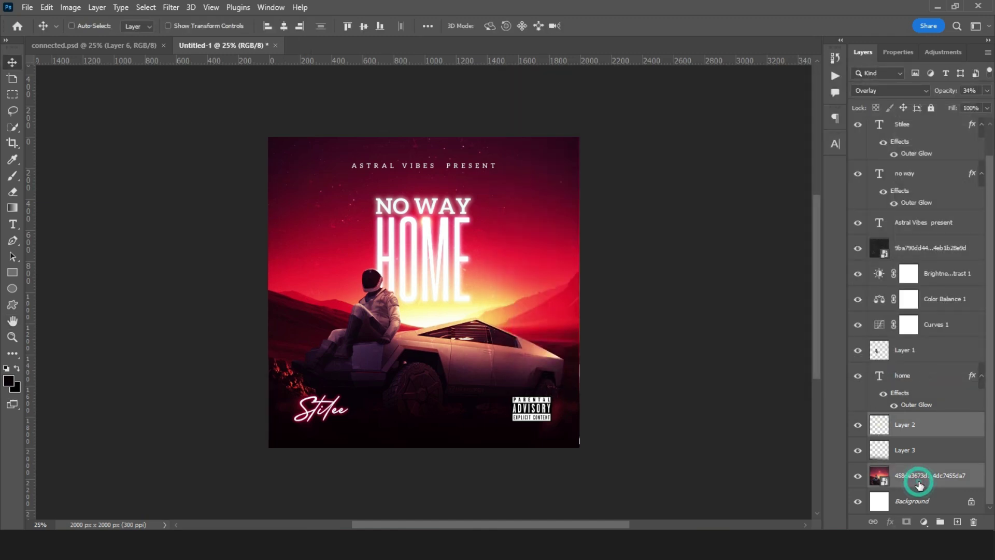
{"action": "left_click", "coordinate": [974, 507]}
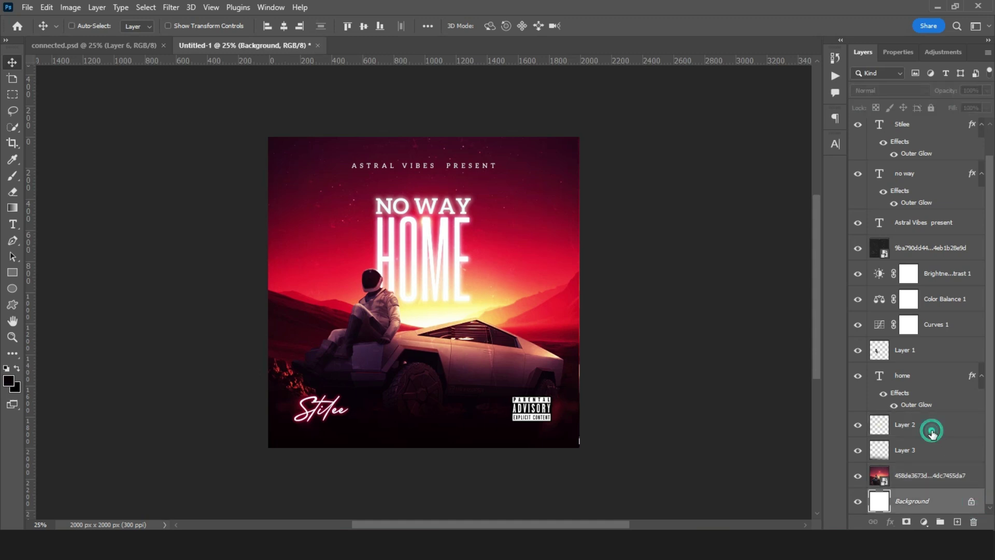
{"action": "left_click", "coordinate": [931, 430], "text": "ctrl"}
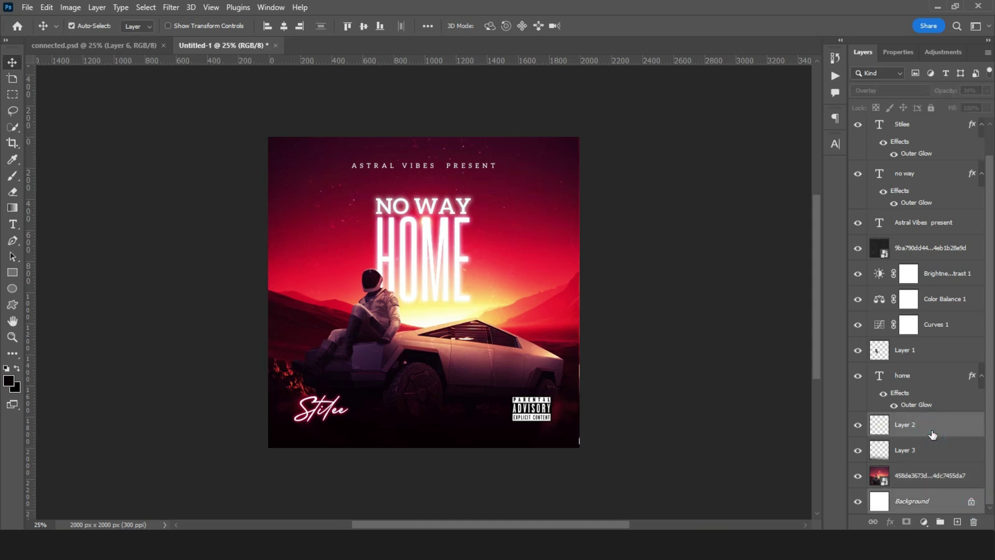
{"action": "left_click", "coordinate": [972, 501]}
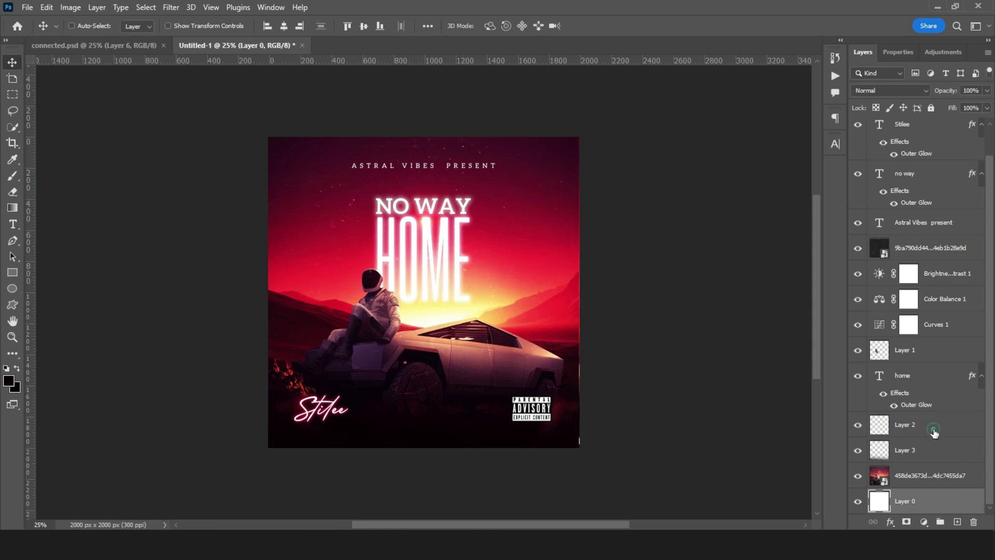
- Group Layer 2, Layer 3, the astronaut image and the unlocked background layer, and name the group BG
{"action": "left_click", "coordinate": [933, 429], "text": "ctrl"}
{"action": "left_click", "coordinate": [929, 451], "text": "ctrl"}
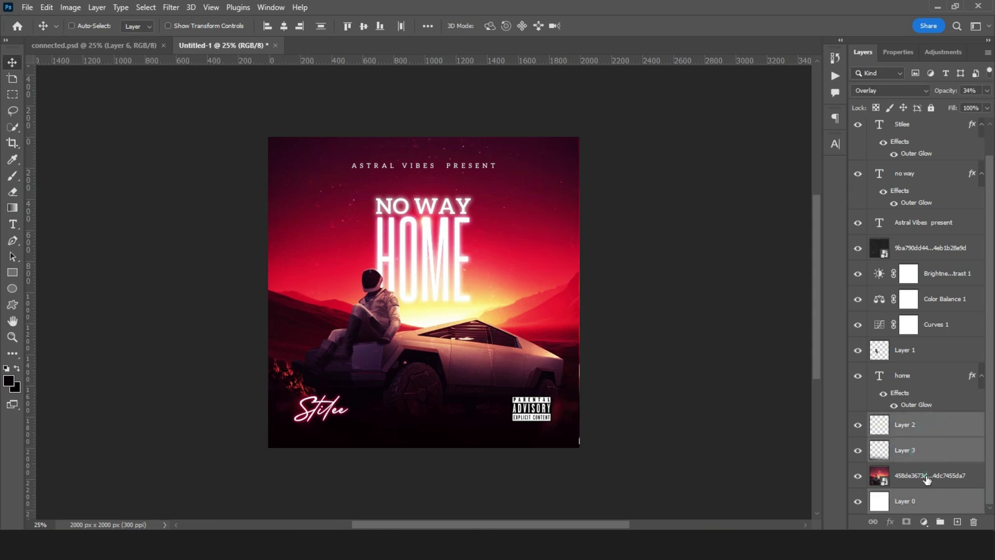
{"action": "left_click", "coordinate": [928, 479], "text": "ctrl"}
{"action": "key", "text": "ctrl+g"}
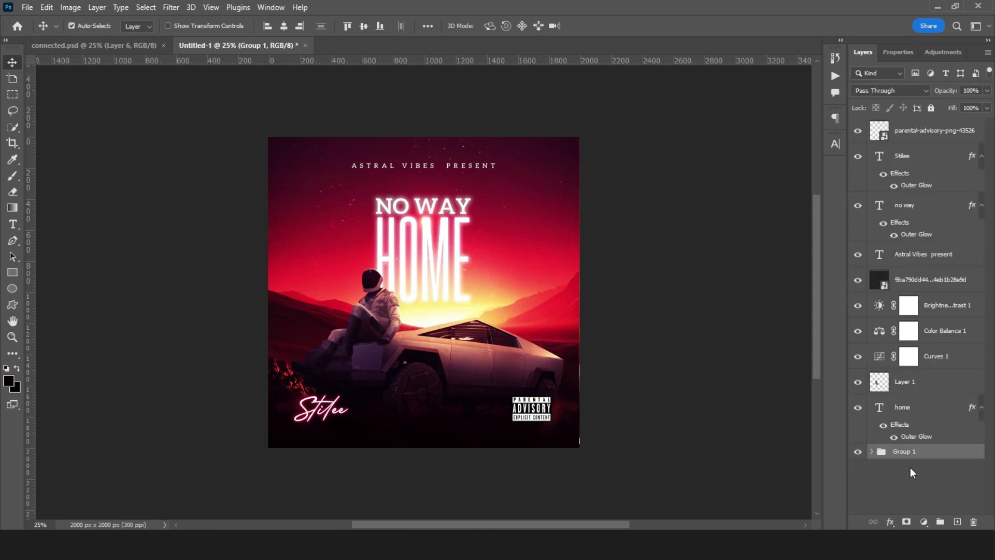
{"action": "double_click", "coordinate": [905, 453]}
{"action": "type", "text": "BG"}
{"action": "key", "text": "Return"}
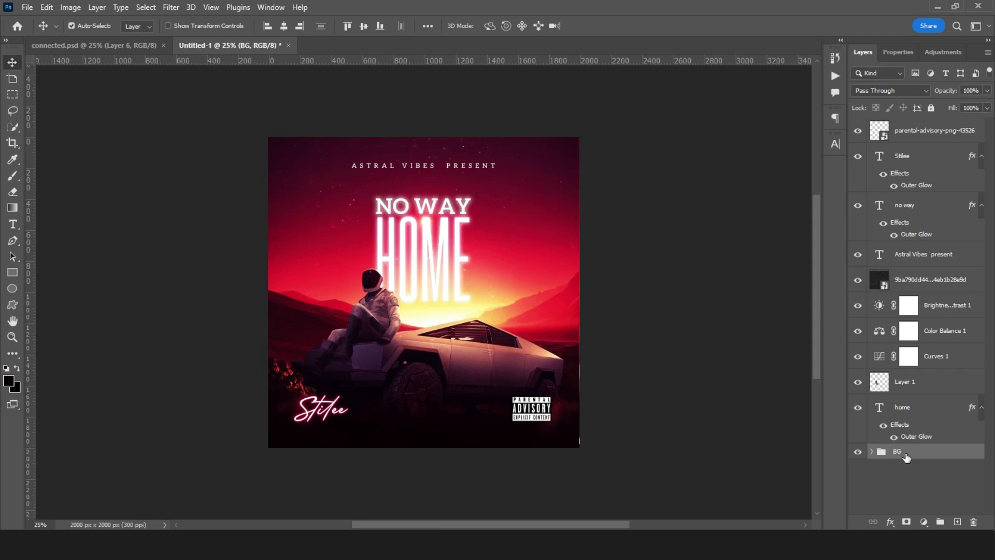
- Put the "home" text layer in its own group and name the group Home Text
{"action": "left_click", "coordinate": [910, 388]}
{"action": "left_click", "coordinate": [909, 412]}
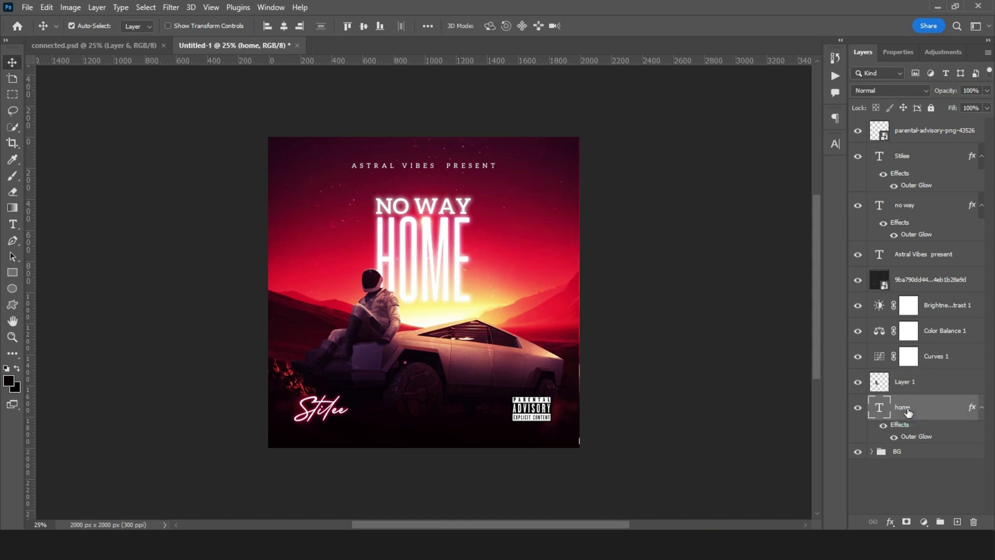
{"action": "key", "text": "ctrl+g"}
{"action": "double_click", "coordinate": [904, 402]}
{"action": "type", "text": "hOME tEXT"}
{"action": "key", "text": "ctrl+a"}
{"action": "type", "text": "Home"}
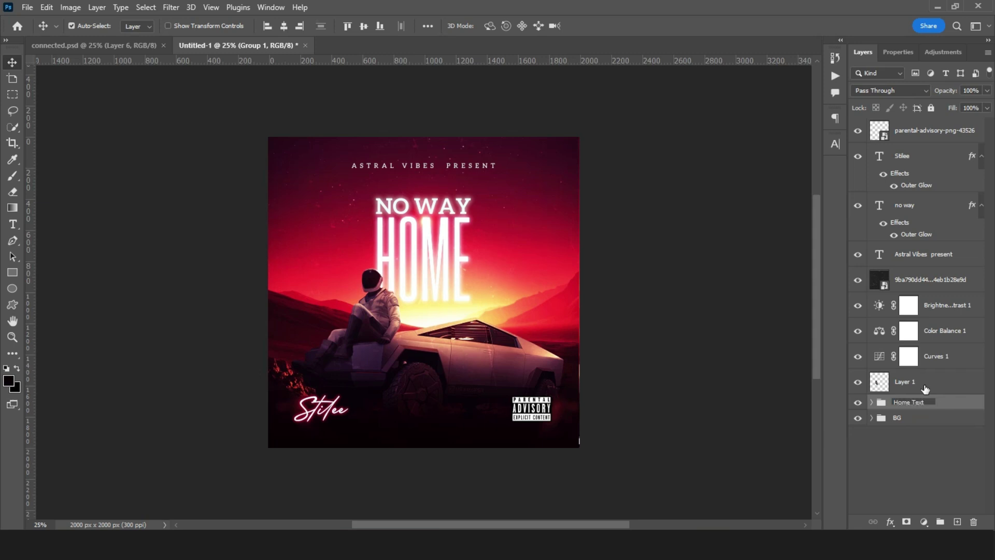
- Put Layer 1, the seated astronaut cutout, in its own group and name the group Model
{"action": "left_click", "coordinate": [928, 388]}
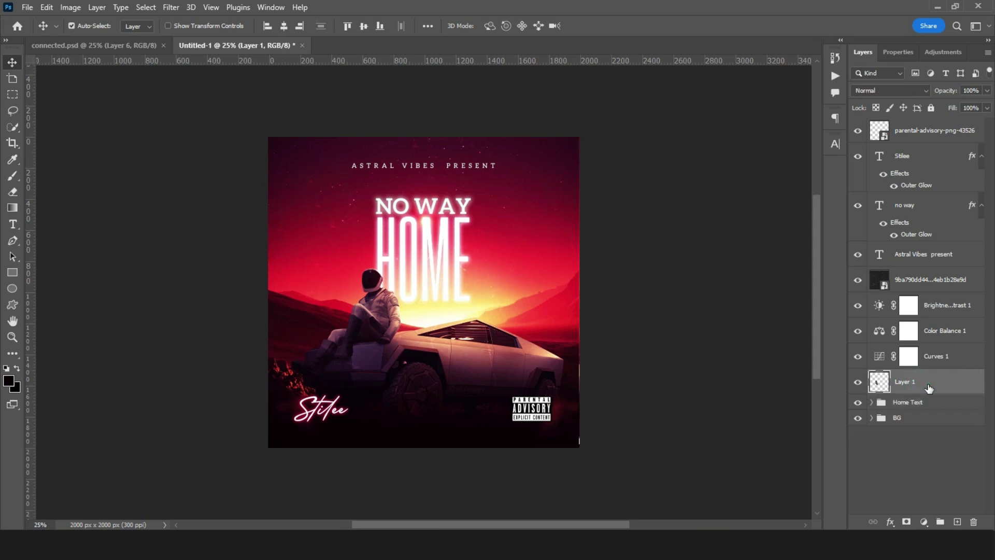
{"action": "key", "text": "ctrl+g"}
{"action": "left_click", "coordinate": [872, 377]}
{"action": "double_click", "coordinate": [905, 377]}
{"action": "type", "text": "G"}
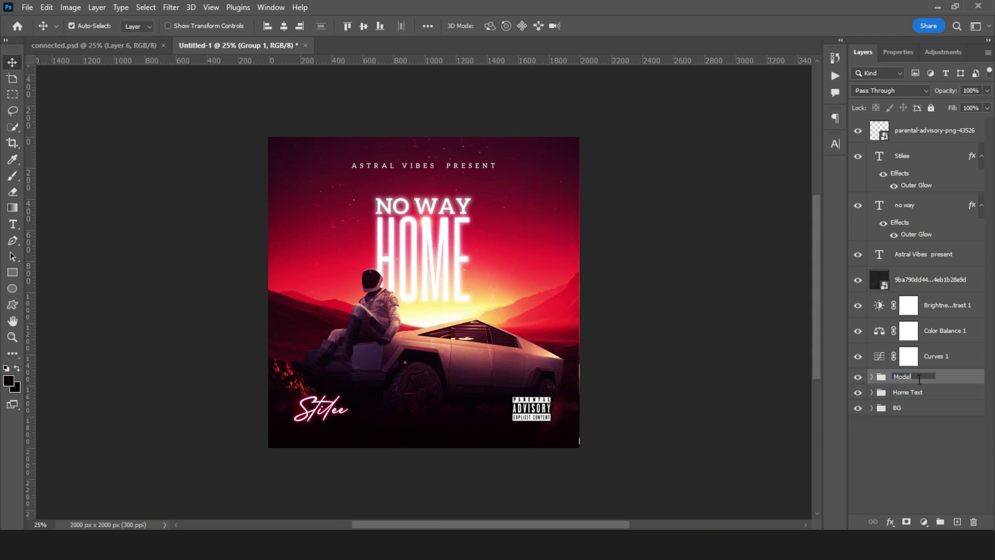
{"action": "key", "text": "Return"}
- Put the Color Dodge texture image layer in its own group and name the group Overlay
{"action": "left_click", "coordinate": [931, 280]}
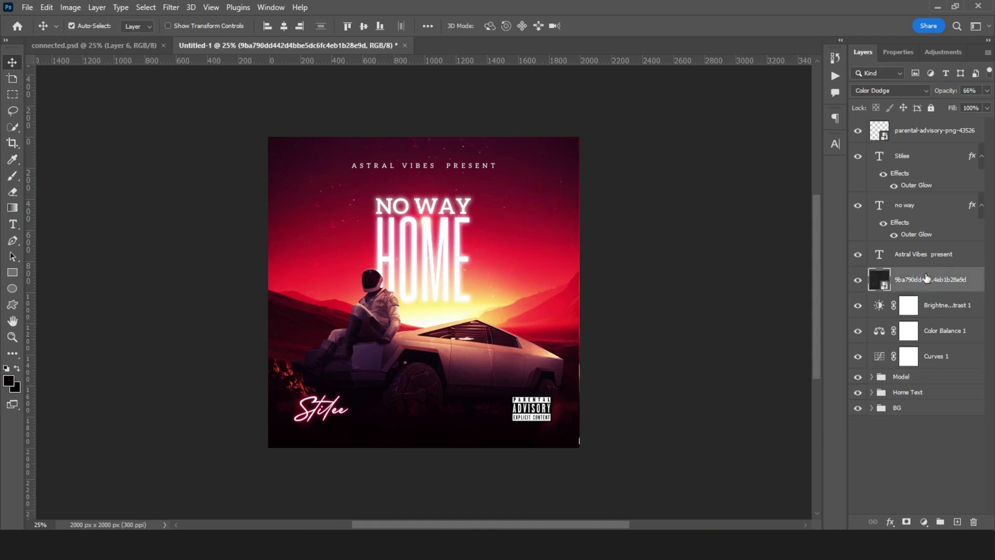
{"action": "key", "text": "ctrl+g"}
{"action": "left_click", "coordinate": [872, 274]}
{"action": "double_click", "coordinate": [905, 275]}
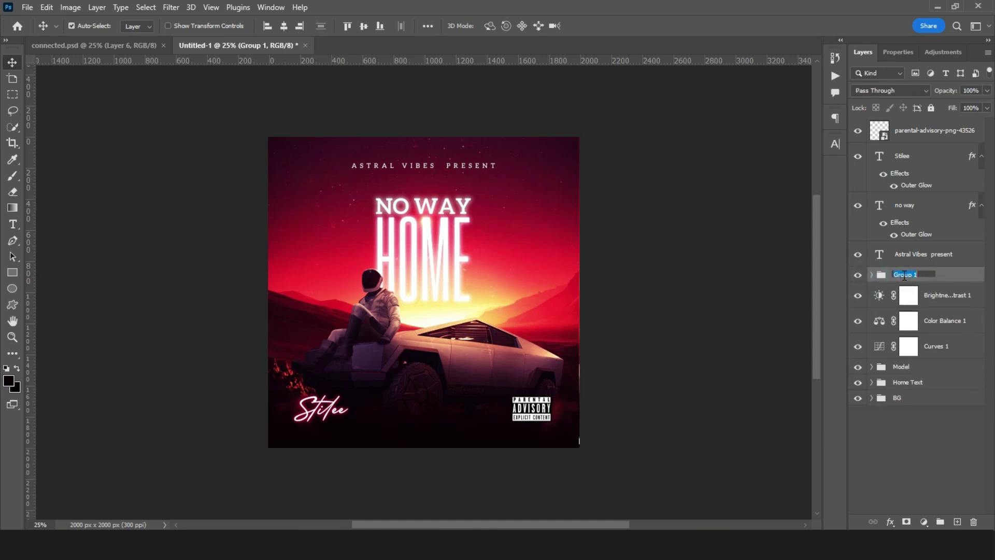
{"action": "type", "text": "OverLay"}
{"action": "key", "text": "ctrl+a"}
{"action": "type", "text": "Overlay"}
{"action": "key", "text": "Return"}
- Group the "Stilee", "no way" and "Astral Vibes present" text layers together
{"action": "left_click", "coordinate": [893, 255]}
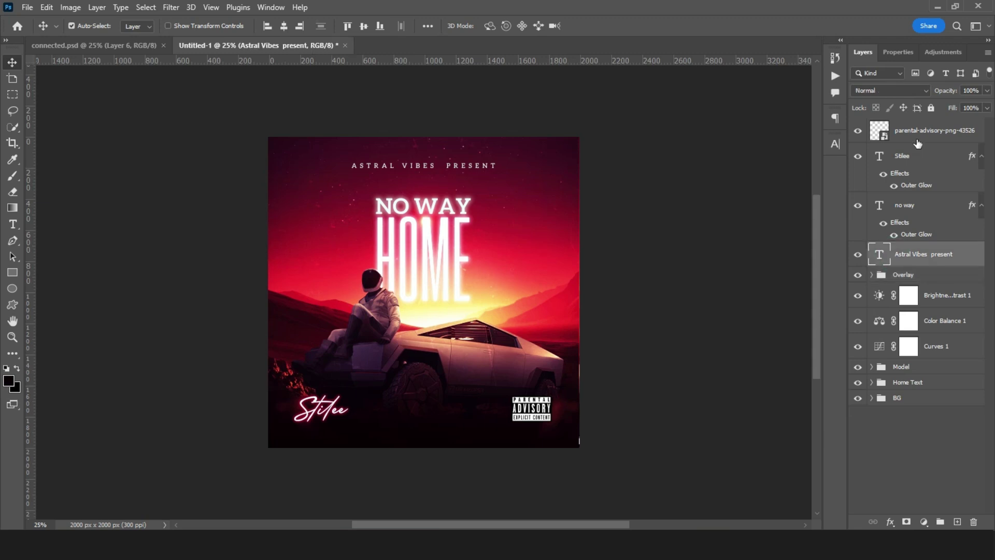
{"action": "left_click", "coordinate": [913, 139]}
{"action": "left_click", "coordinate": [915, 157]}
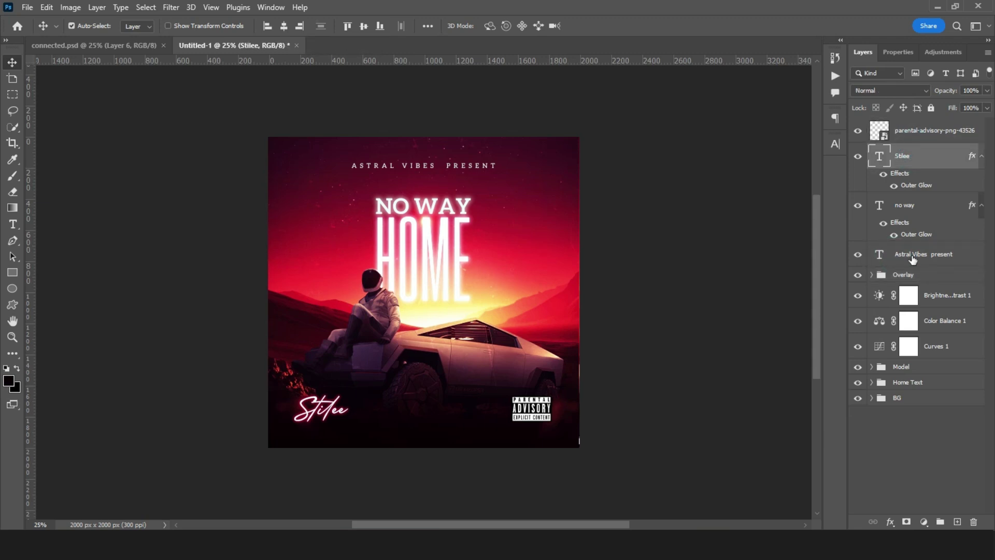
{"action": "left_click", "coordinate": [914, 259]}
{"action": "left_click", "coordinate": [917, 163], "text": "shift"}
{"action": "key", "text": "ctrl+g"}
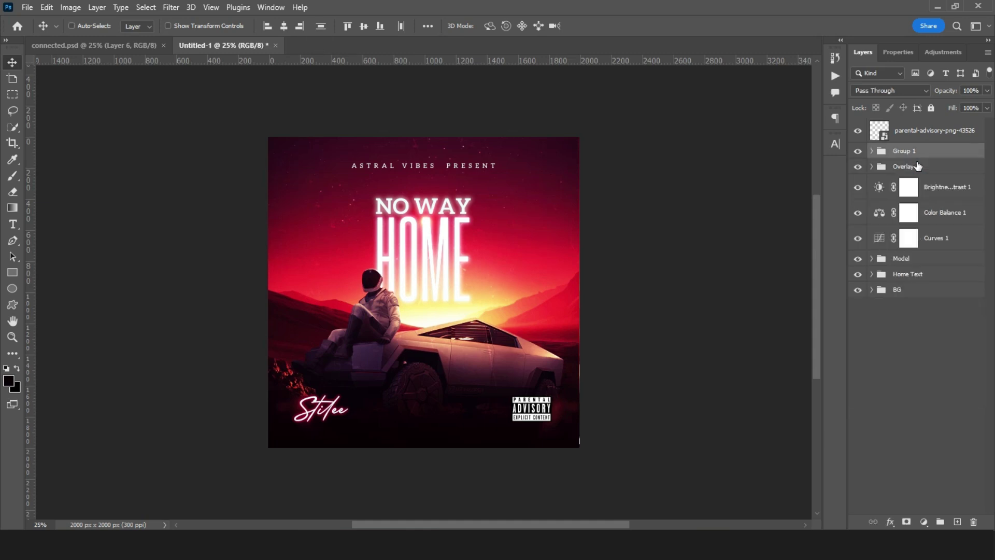
- Name the new text group Track Name & Artist
{"action": "double_click", "coordinate": [904, 153]}
{"action": "type", "text": "Te"}
{"action": "double_click", "coordinate": [906, 153]}
{"action": "type", "text": "Track Name"}
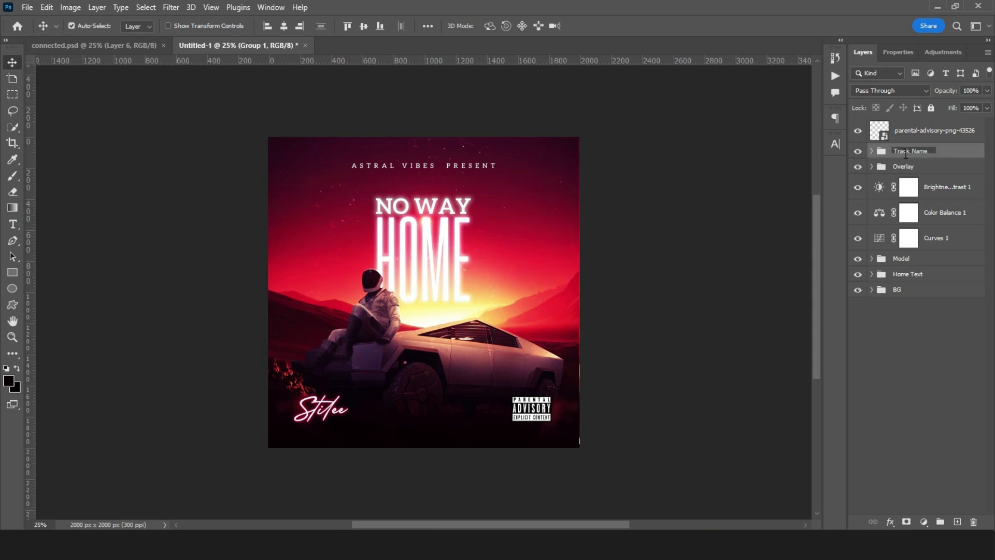
{"action": "type", "text": " aneaRTIS"}
{"action": "key", "text": "BackSpace"}
{"action": "key", "text": "BackSpace"}
{"action": "key", "text": "BackSpace"}
{"action": "key", "text": "BackSpace"}
{"action": "type", "text": "A"}
{"action": "key", "text": "Return"}
- Put the parental advisory layer in its own group and name the group Parental
{"action": "left_click", "coordinate": [911, 130]}
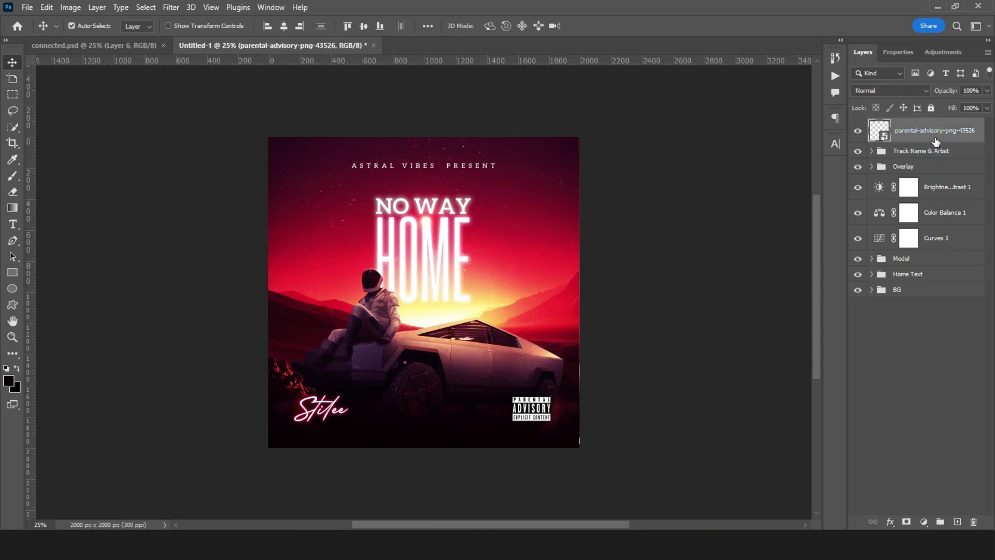
{"action": "key", "text": "ctrl+g"}
{"action": "left_click", "coordinate": [872, 126]}
{"action": "double_click", "coordinate": [899, 125]}
{"action": "type", "text": "Parental"}
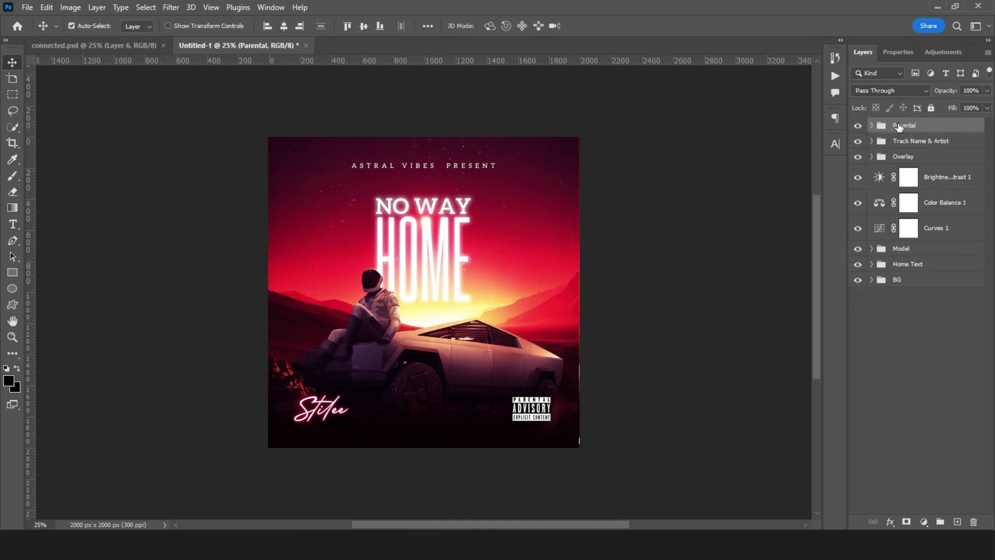
{"action": "key", "text": "Return"}
{"action": "left_click", "coordinate": [872, 125]}
{"action": "left_click", "coordinate": [872, 126]}
{"action": "left_click", "coordinate": [915, 140]}
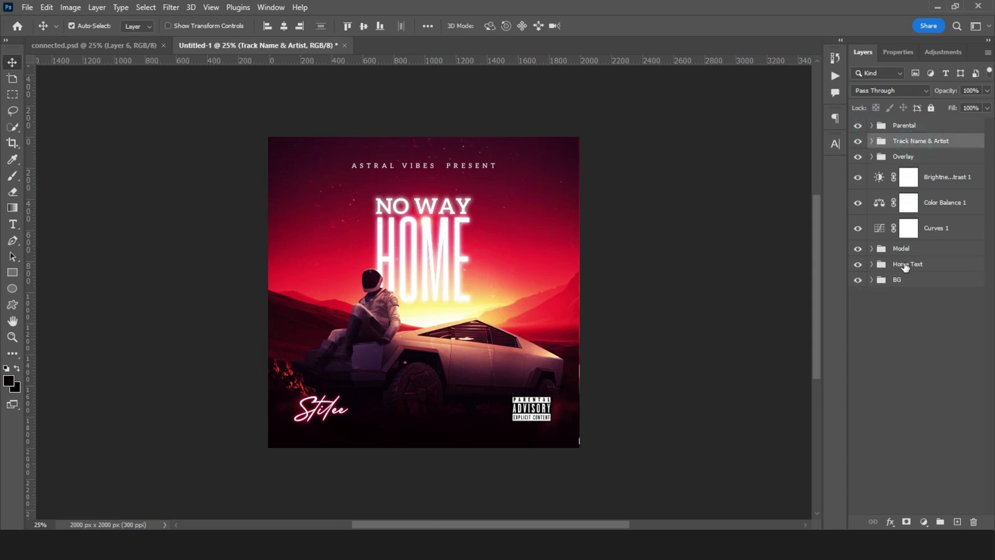
{"action": "left_click", "coordinate": [910, 265], "text": "ctrl"}
{"action": "key", "text": "ctrl+t"}
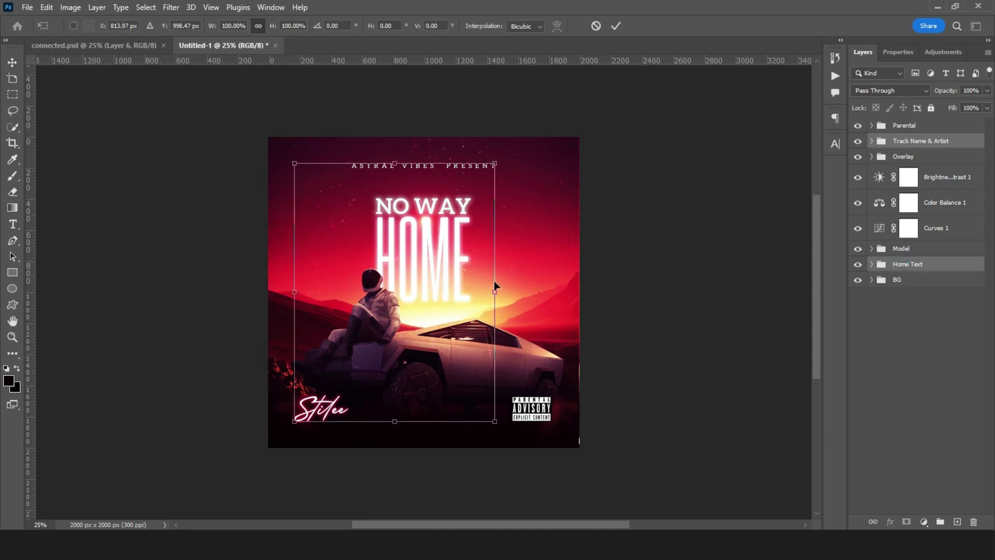
{"action": "key", "text": "Escape"}
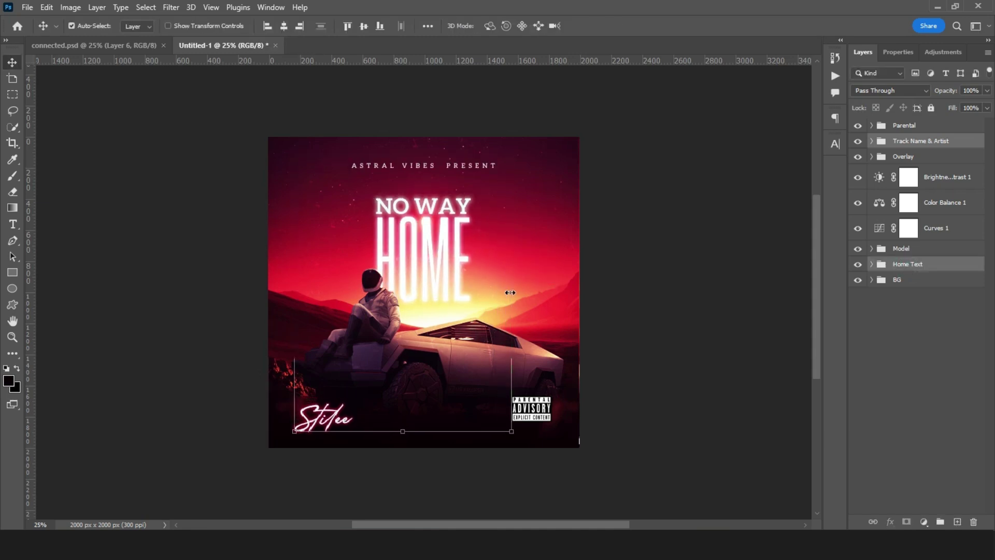
- Collapse the Overlay group and lock it so that its texture cannot be picked on the canvas
{"action": "left_click", "coordinate": [433, 265]}
{"action": "left_click", "coordinate": [607, 219]}
{"action": "left_click", "coordinate": [438, 240]}
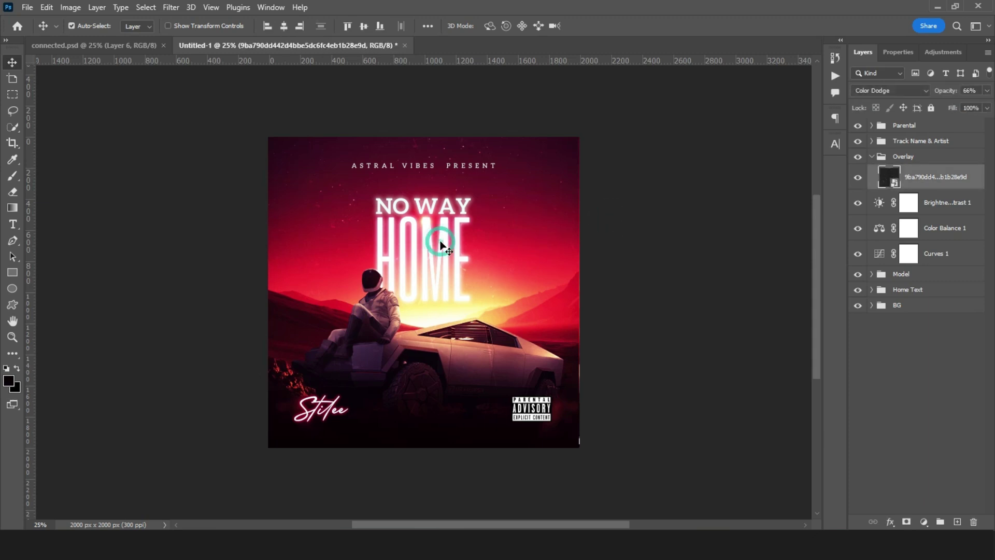
{"action": "left_click", "coordinate": [872, 156]}
{"action": "left_click", "coordinate": [931, 107]}
- Scale the "no way" and "home" texts together to about 109% around the cover's vertical centre line and nudge them slightly down
{"action": "left_click", "coordinate": [447, 248]}
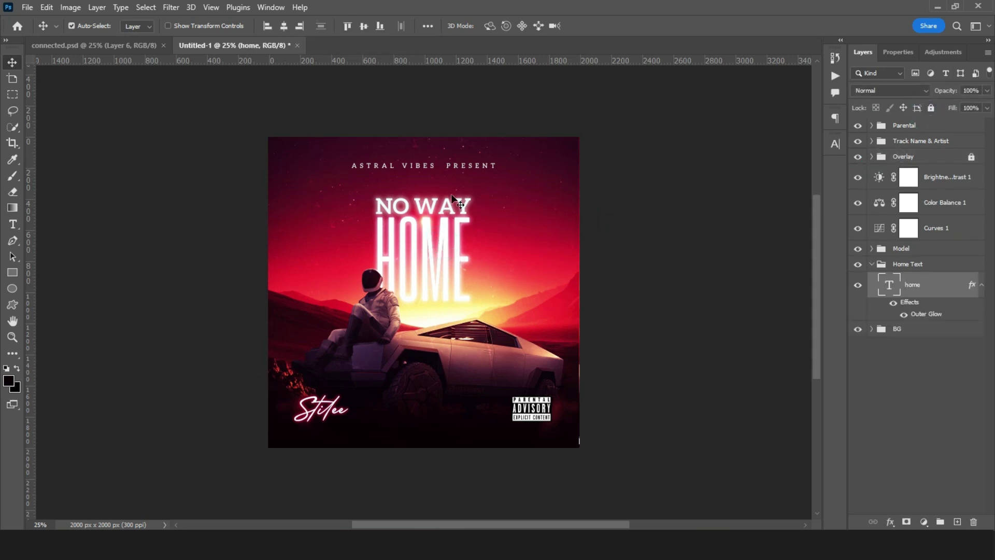
{"action": "left_click", "coordinate": [441, 206], "text": "shift"}
{"action": "key", "text": "ctrl"}
{"action": "key", "text": "ctrl+t"}
{"action": "left_click_drag", "start_coordinate": [424, 195], "coordinate": [423, 190]}
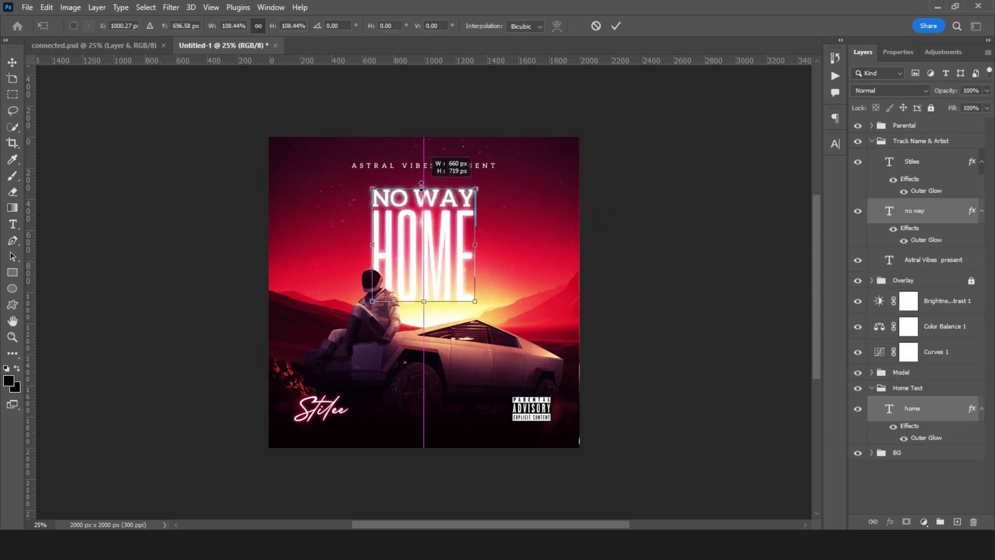
{"action": "key", "text": "shift+Down"}
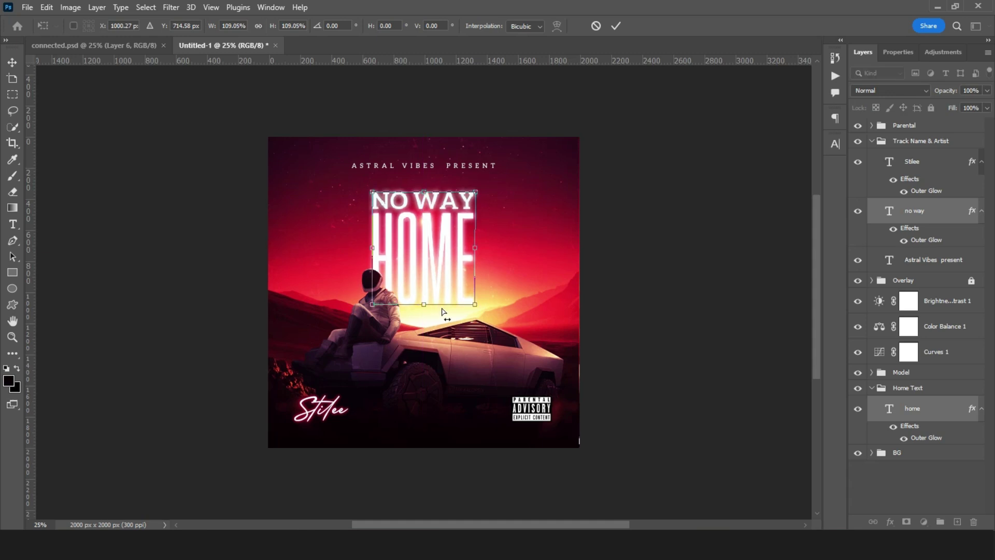
{"action": "key", "text": "ctrl+plus"}
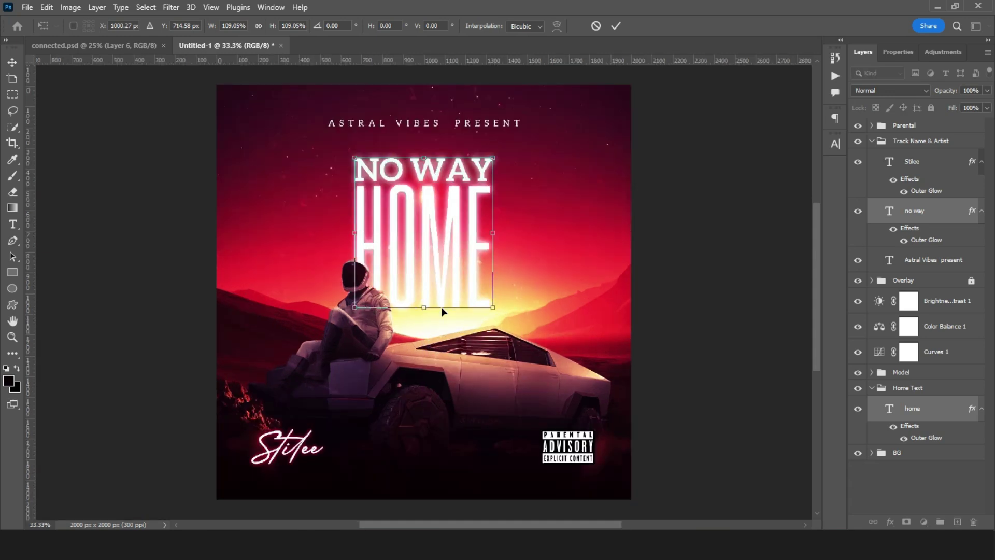
{"action": "key", "text": "Return"}
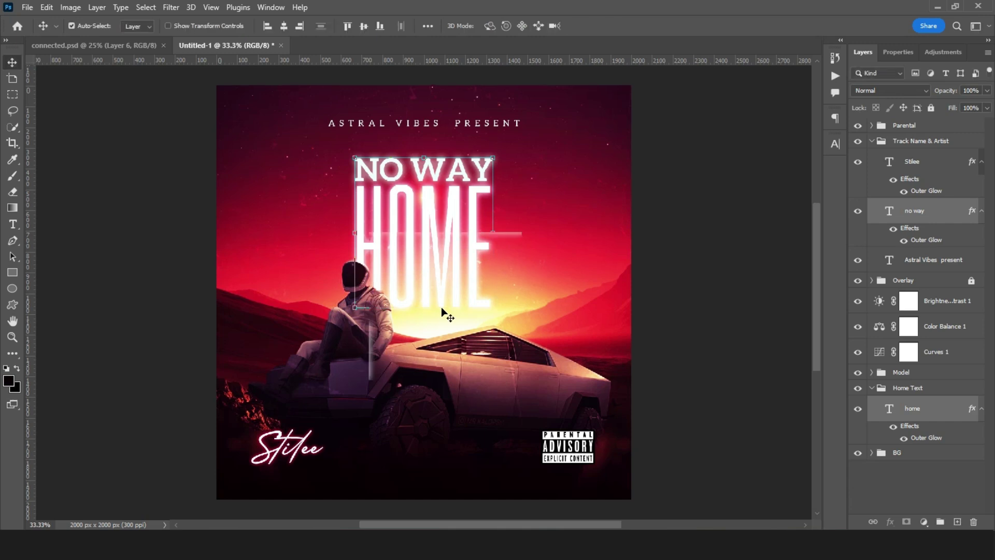
- Reduce the Outer Glow size of the "home" text to 18 px
{"action": "key", "text": "ctrl+plus"}
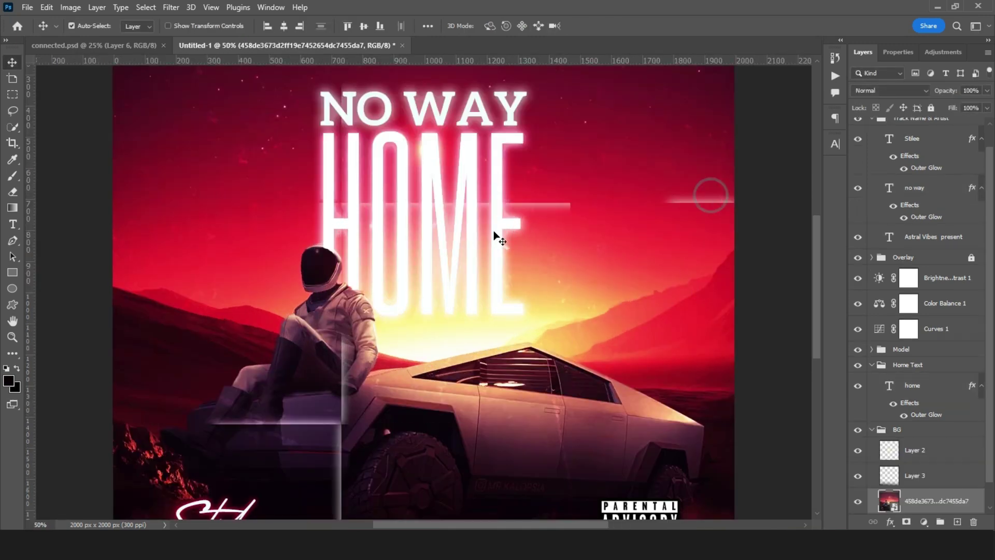
{"action": "left_click", "coordinate": [495, 236]}
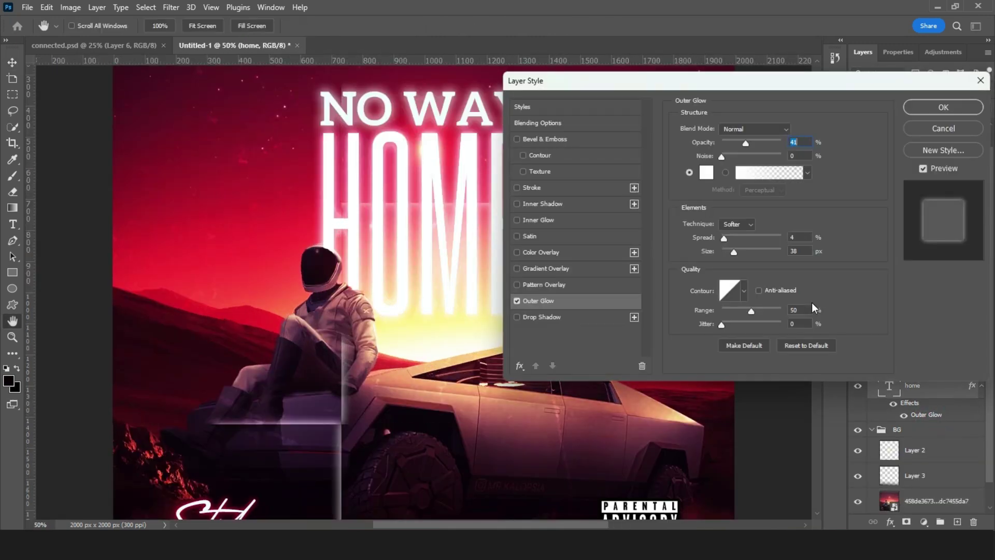
{"action": "key", "text": "ctrl+minus"}
{"action": "key", "text": "ctrl+minus"}
{"action": "key", "text": "ctrl+plus"}
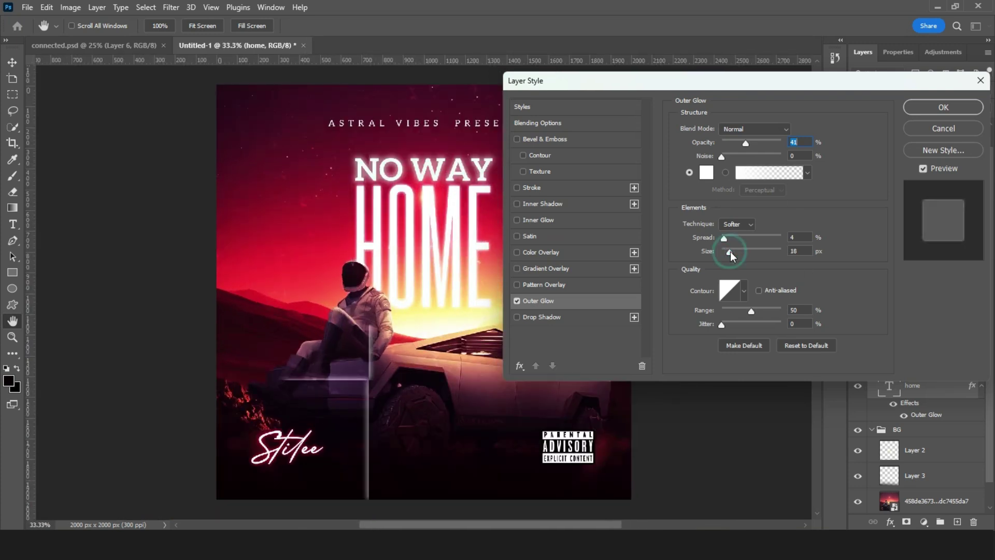
{"action": "key", "text": "Return"}
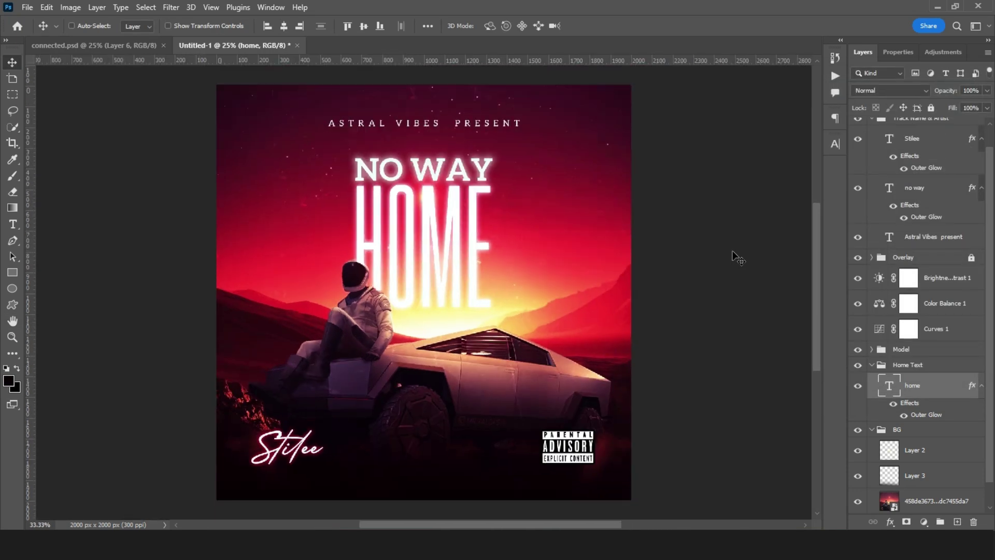
- Collapse the Home Text, Track Name & Artist and BG groups
{"action": "key", "text": "ctrl+minus"}
{"action": "left_click", "coordinate": [872, 366], "text": "ctrl"}
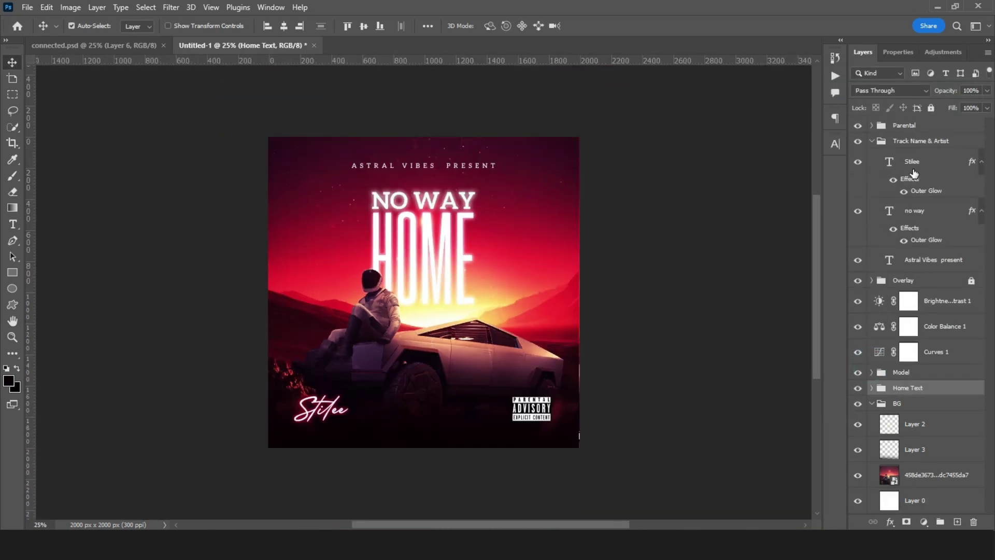
{"action": "left_click", "coordinate": [876, 280]}
{"action": "left_click", "coordinate": [876, 279]}
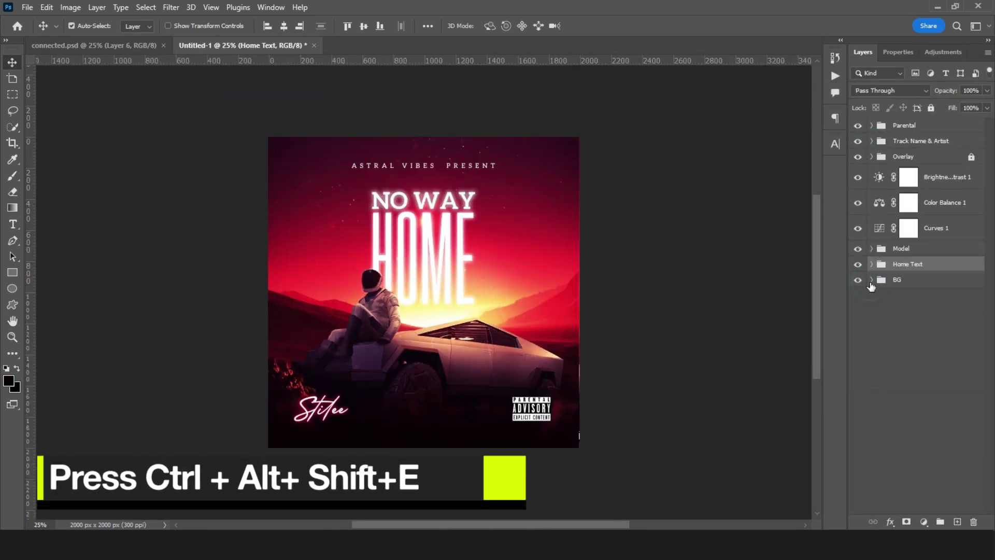
- Stamp all visible layers into a merged layer above the Parental group and open it in the Camera Raw Filter
{"action": "left_click", "coordinate": [904, 125]}
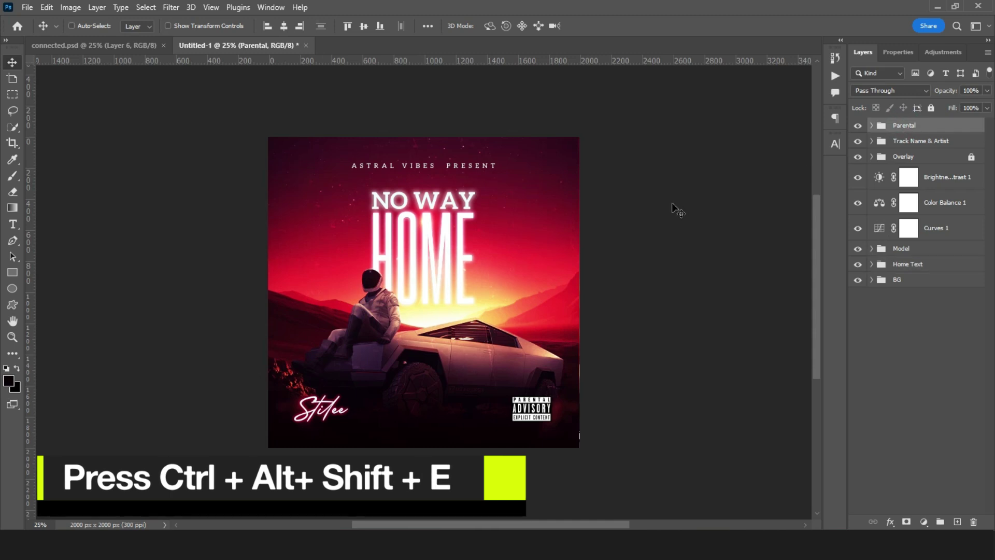
{"action": "key", "text": "ctrl+alt+shift+e"}
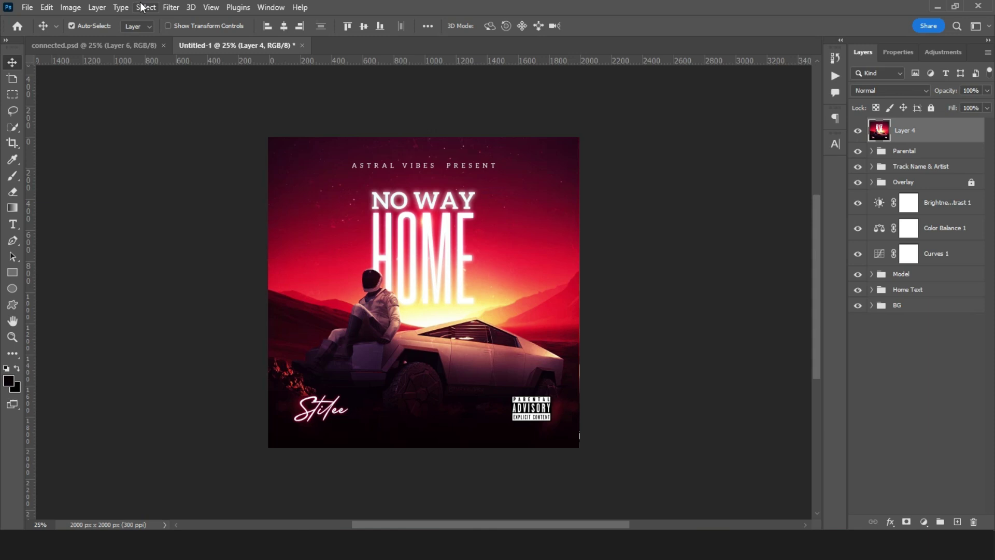
{"action": "left_click", "coordinate": [173, 9]}
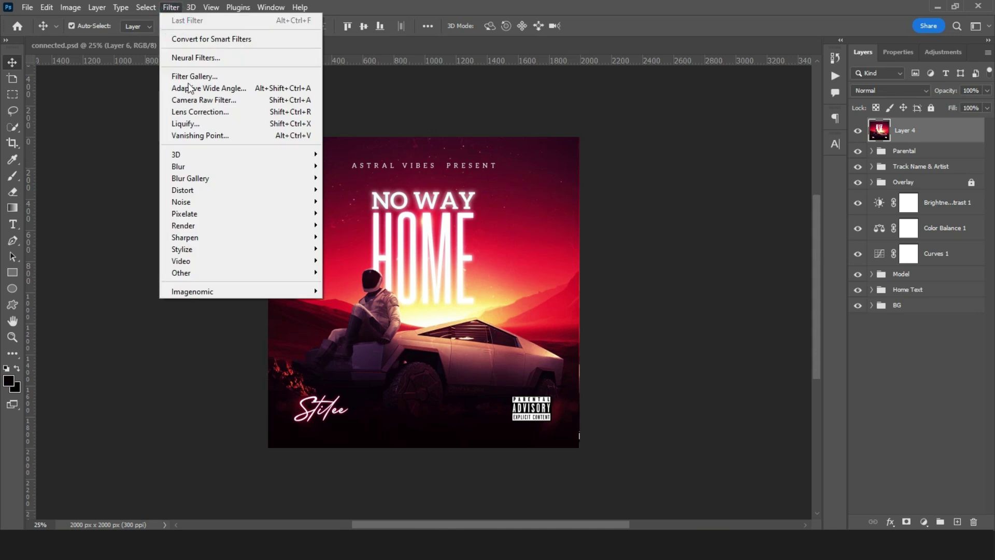
{"action": "left_click", "coordinate": [203, 100]}
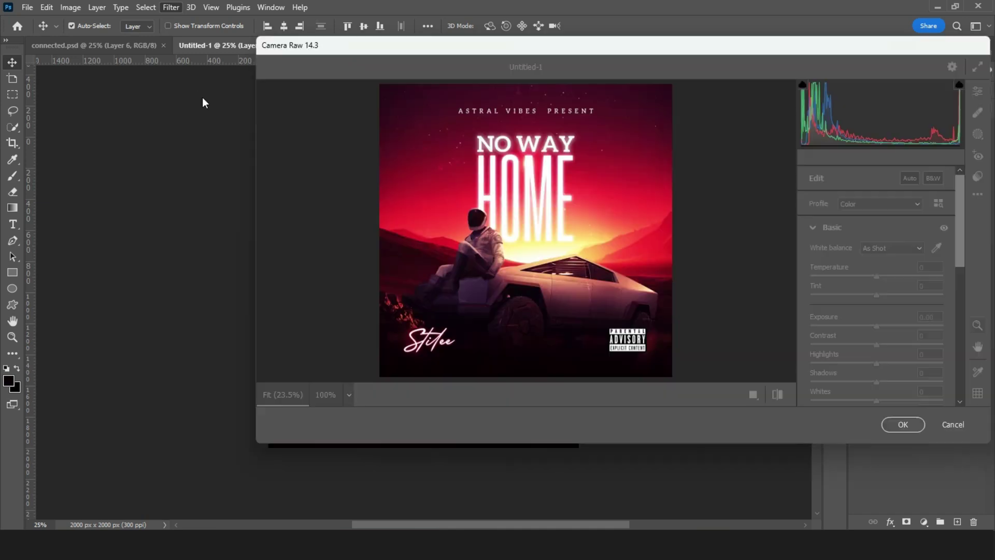
{"action": "left_click_drag", "start_coordinate": [506, 48], "coordinate": [326, 66]}
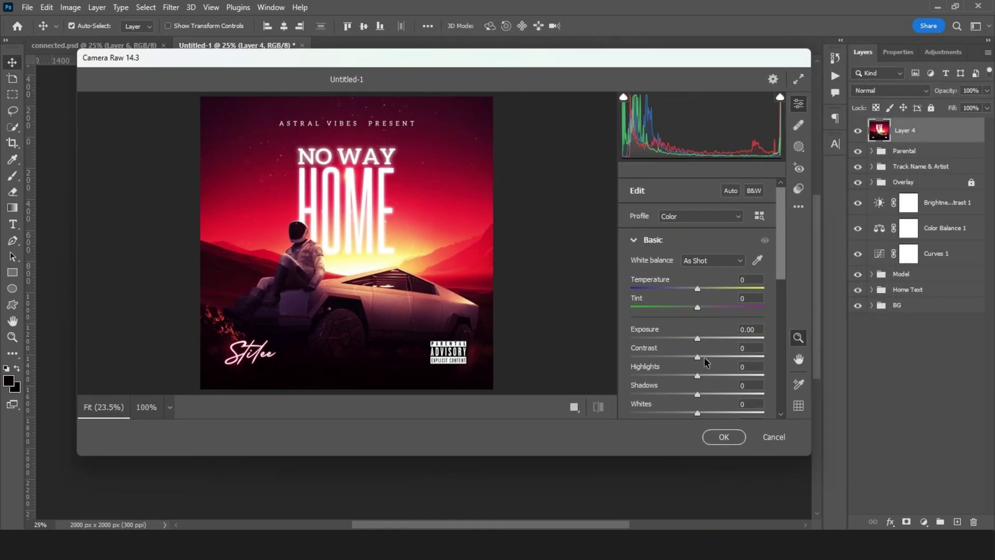
- Set the merged layer's Contrast to +8, Shadows to -6 and Whites to +12, with Highlights reset to 0
{"action": "left_click_drag", "start_coordinate": [698, 354], "coordinate": [692, 374]}
{"action": "double_click", "coordinate": [692, 374]}
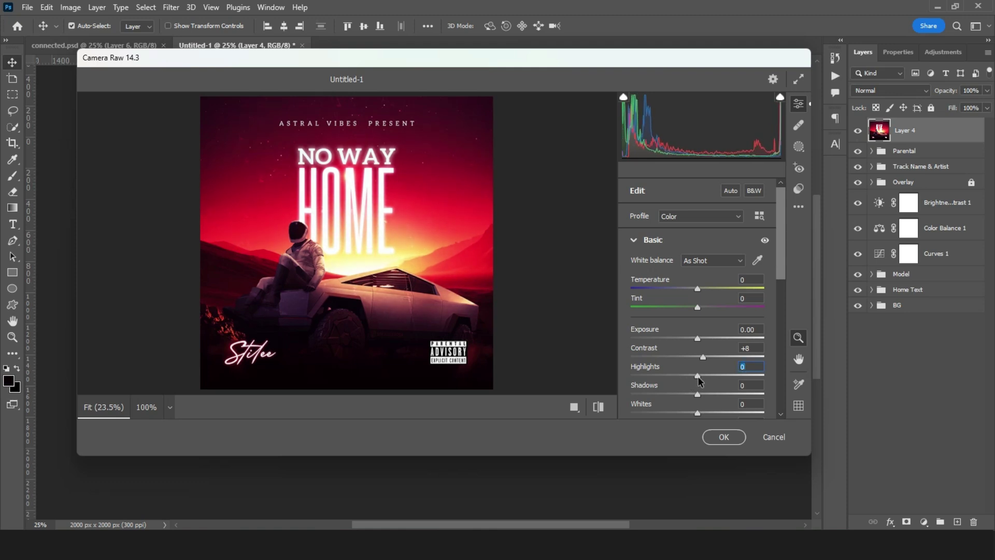
{"action": "left_click_drag", "start_coordinate": [698, 395], "coordinate": [707, 415]}
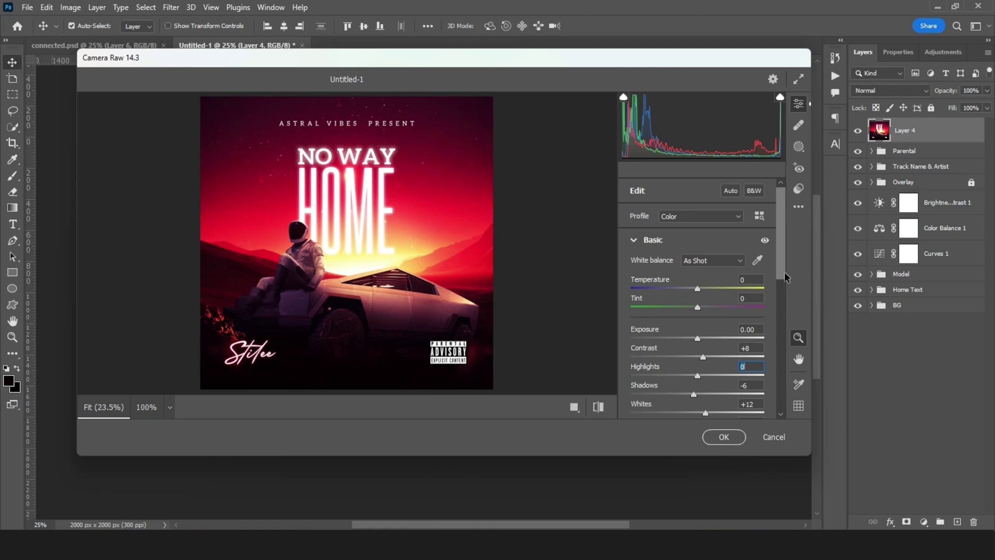
- Set Texture to +7 and Clarity to +8 for the merged layer
{"action": "left_click_drag", "start_coordinate": [780, 265], "coordinate": [784, 325]}
{"action": "scroll", "coordinate": [782, 330], "scroll_direction": "down", "scroll_amount": 3}
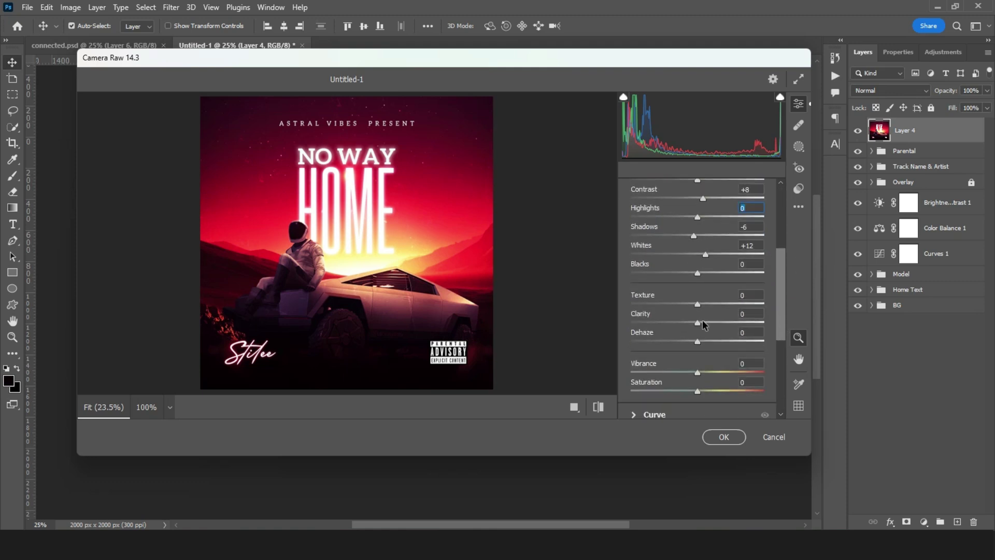
{"action": "left_click_drag", "start_coordinate": [698, 327], "coordinate": [704, 311]}
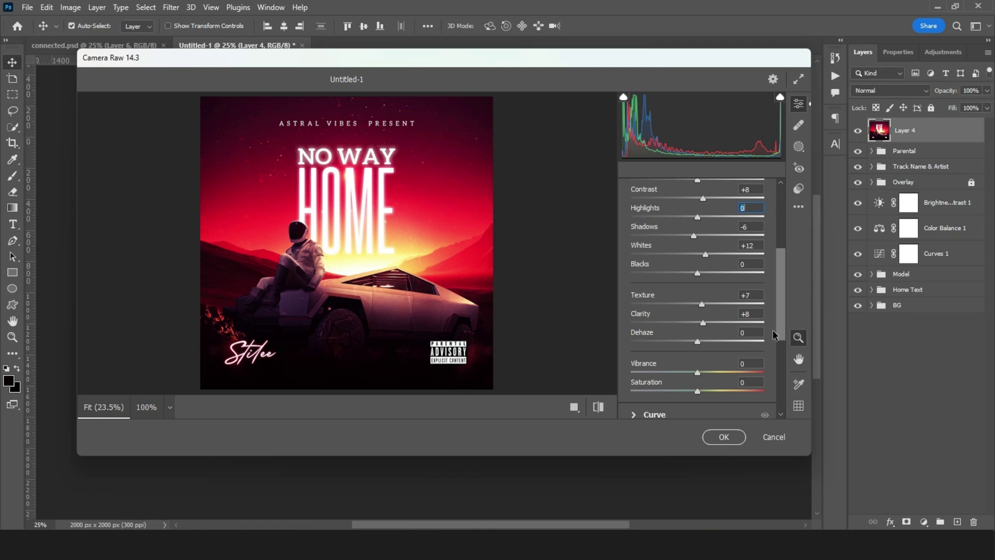
- Set the Color Mixer saturation to Reds +6, Yellows +7, Purples +11 and Magentas +7 for the merged layer
{"action": "left_click", "coordinate": [779, 366]}
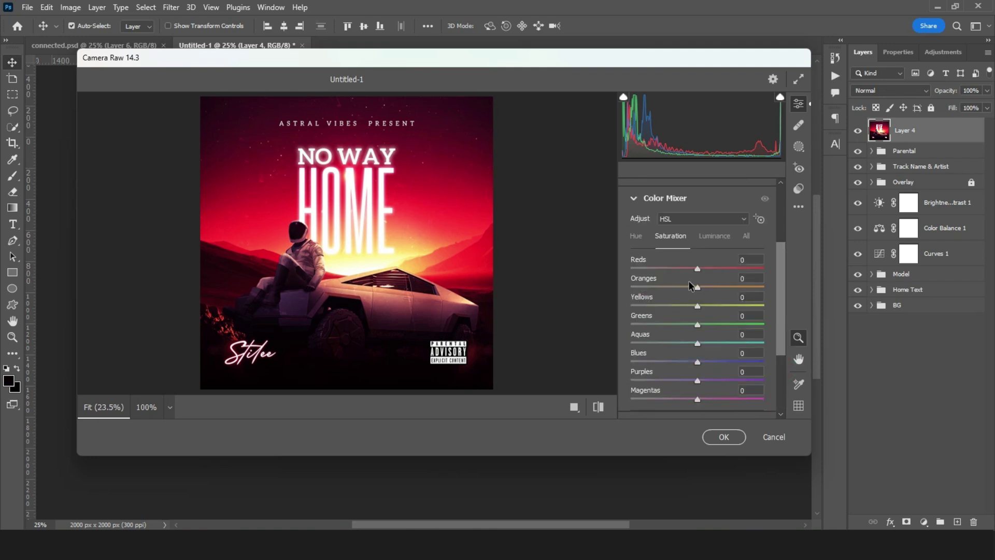
{"action": "left_click", "coordinate": [698, 269]}
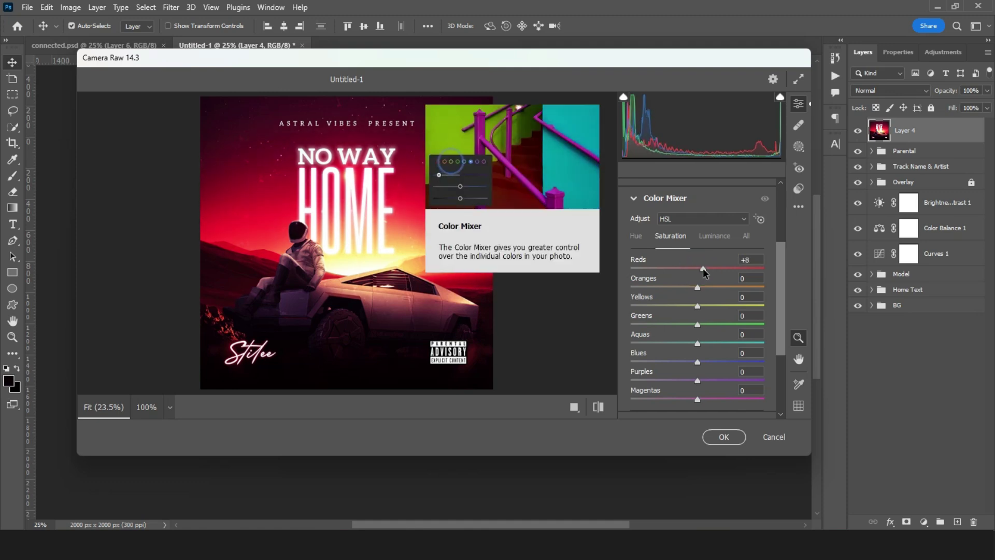
{"action": "left_click", "coordinate": [705, 268]}
{"action": "left_click_drag", "start_coordinate": [705, 268], "coordinate": [700, 269]}
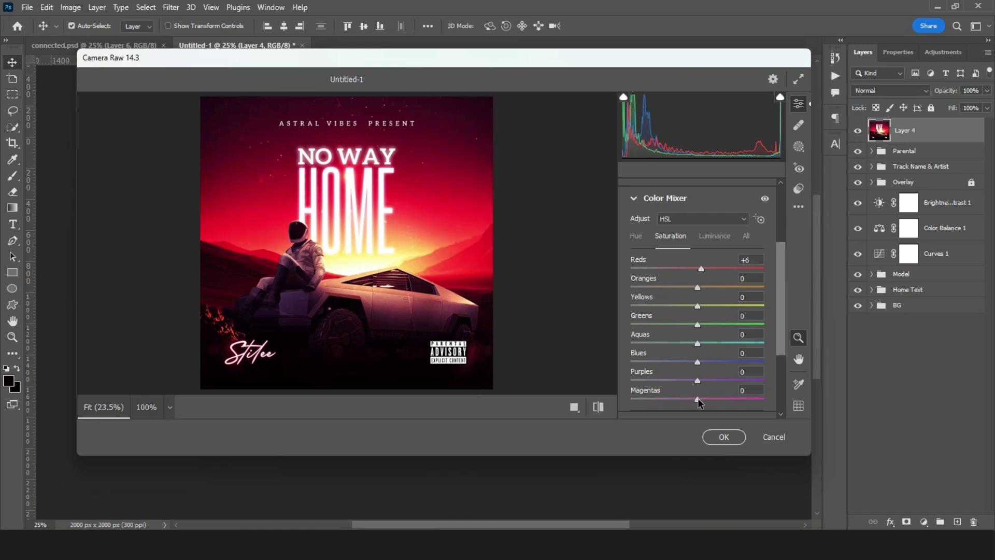
{"action": "left_click_drag", "start_coordinate": [698, 382], "coordinate": [703, 402]}
{"action": "left_click_drag", "start_coordinate": [698, 306], "coordinate": [703, 309]}
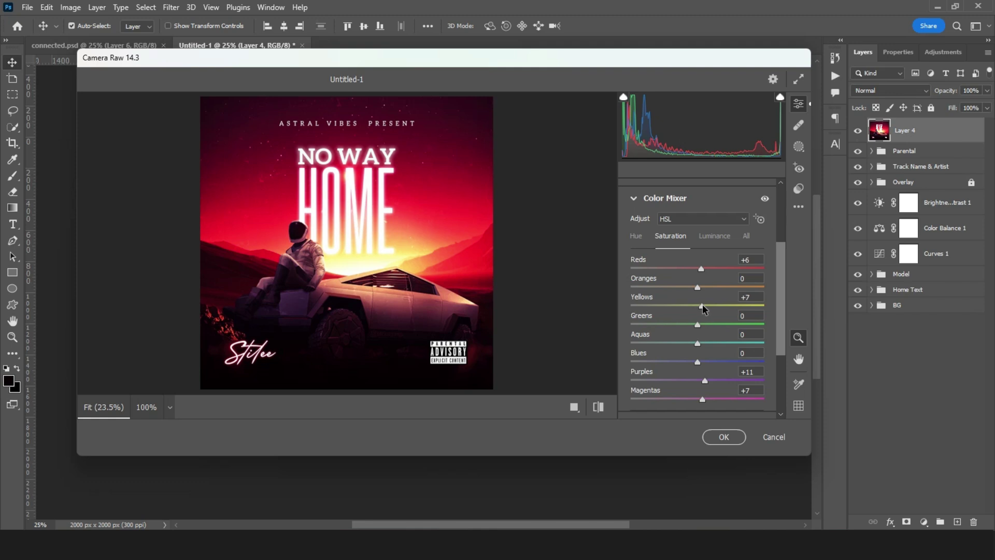
- Compare the cover before and after the grading, and apply the Camera Raw adjustments to the merged layer
{"action": "left_click", "coordinate": [575, 407]}
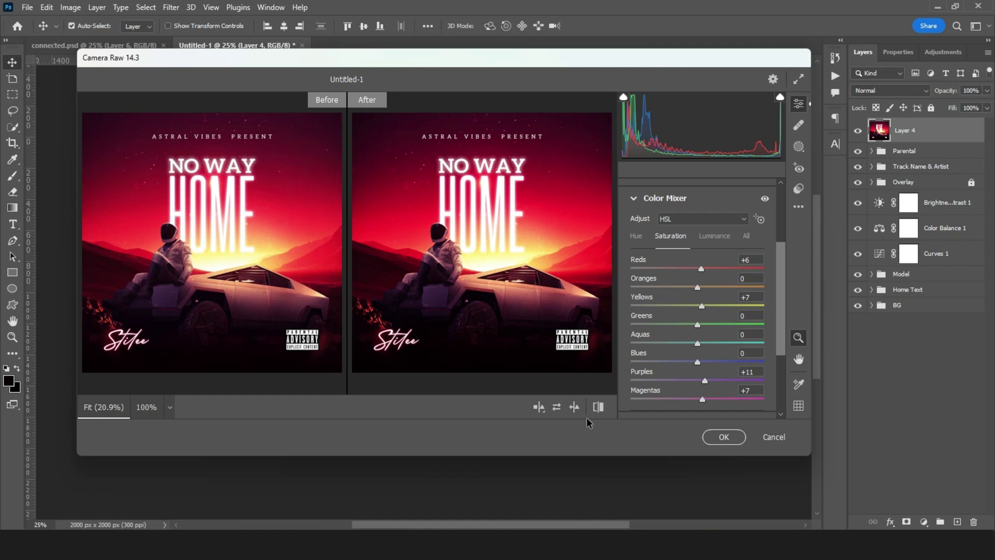
{"action": "left_click", "coordinate": [599, 407]}
{"action": "left_click", "coordinate": [599, 408]}
{"action": "left_click", "coordinate": [599, 407]}
{"action": "left_click", "coordinate": [599, 407]}
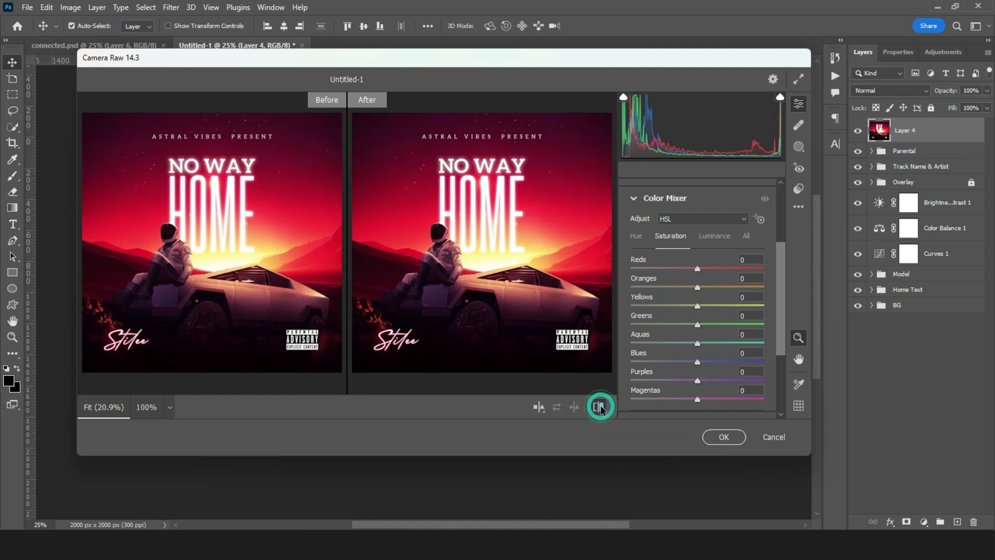
{"action": "left_click", "coordinate": [539, 407]}
{"action": "left_click", "coordinate": [598, 407]}
{"action": "left_click", "coordinate": [598, 408]}
{"action": "left_click", "coordinate": [725, 437]}
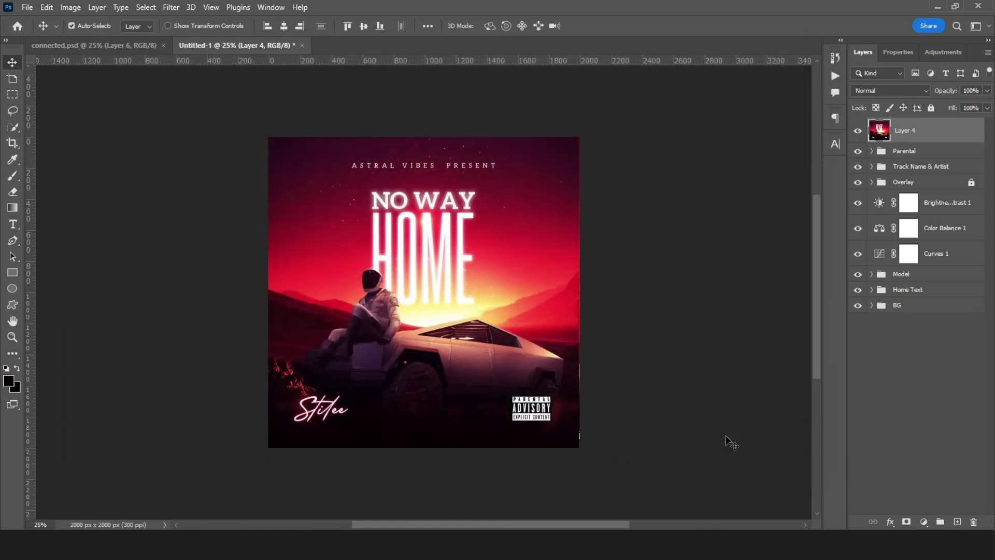
{"action": "key", "text": "ctrl+plus"}
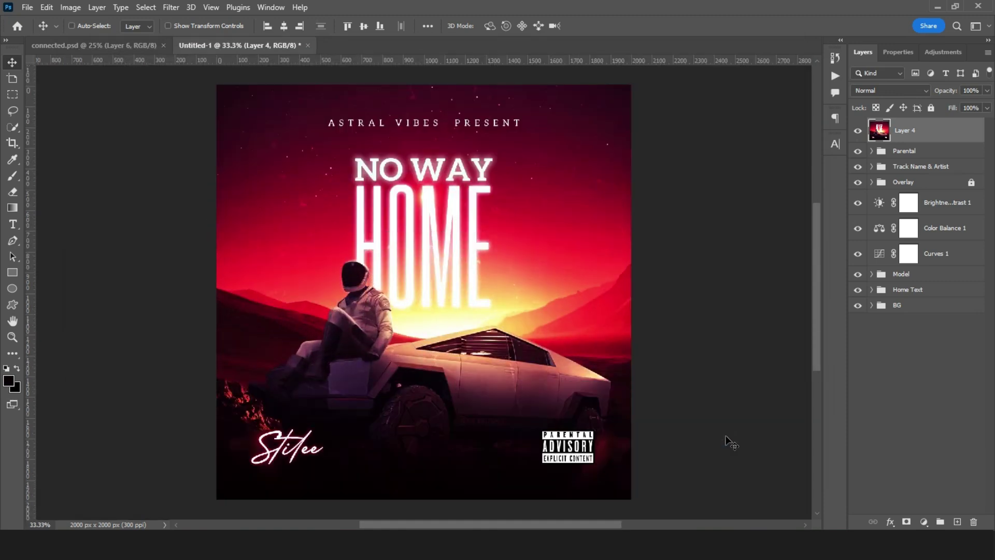